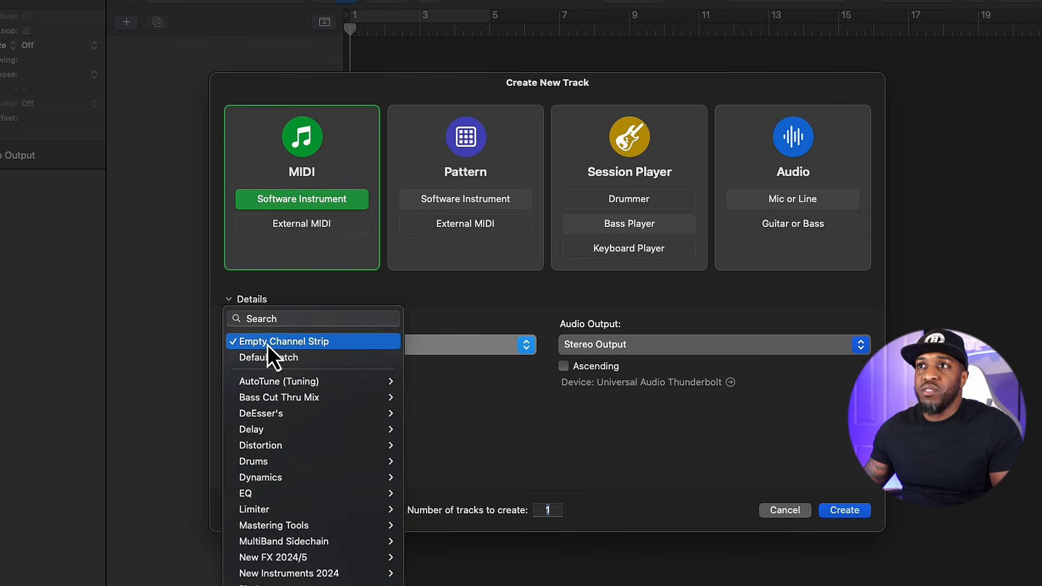
Step: Create one software instrument track with an empty channel strip and stereo output
click(428, 333)
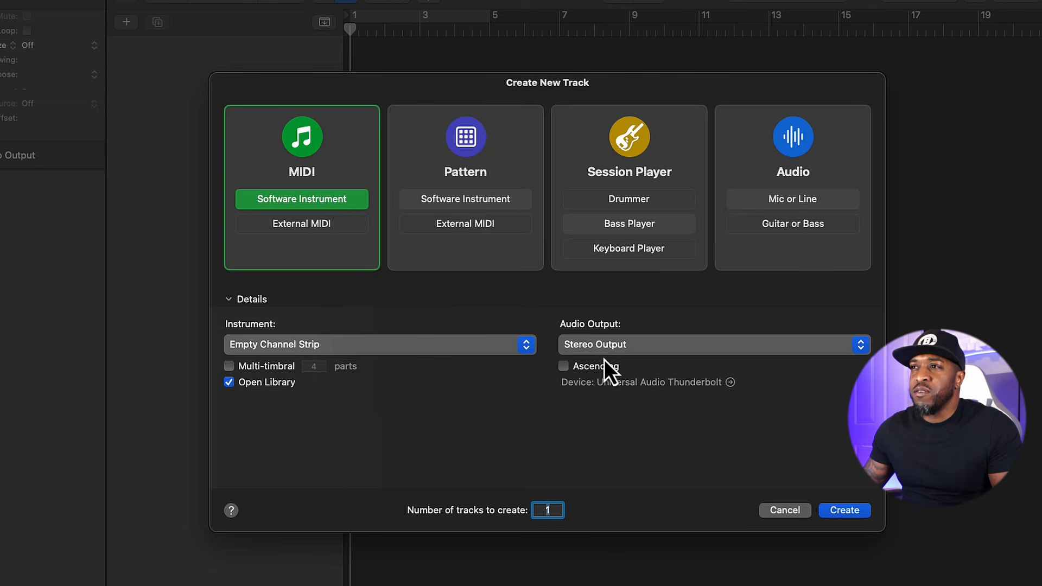
click(556, 511)
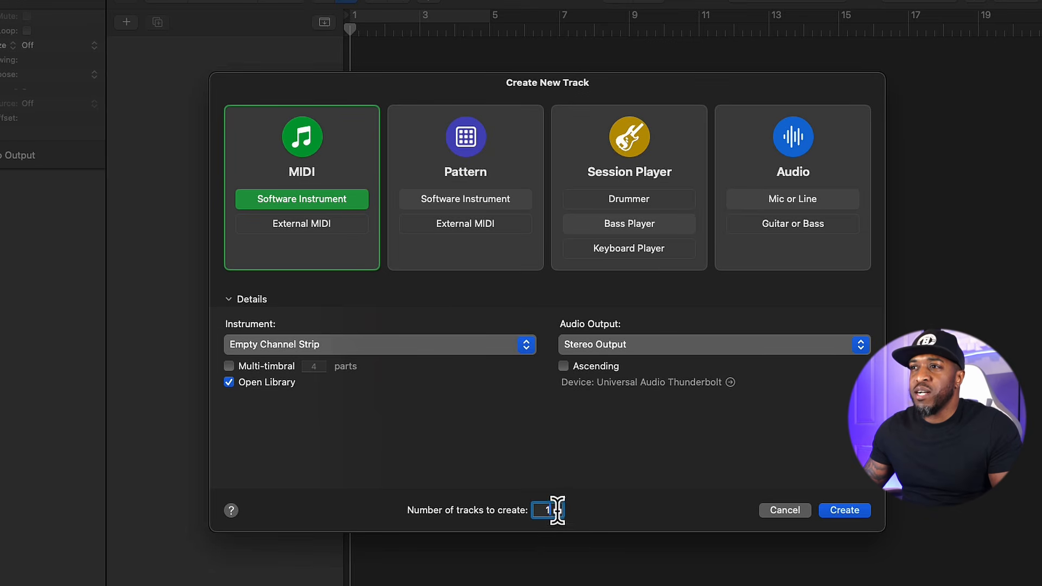
click(867, 512)
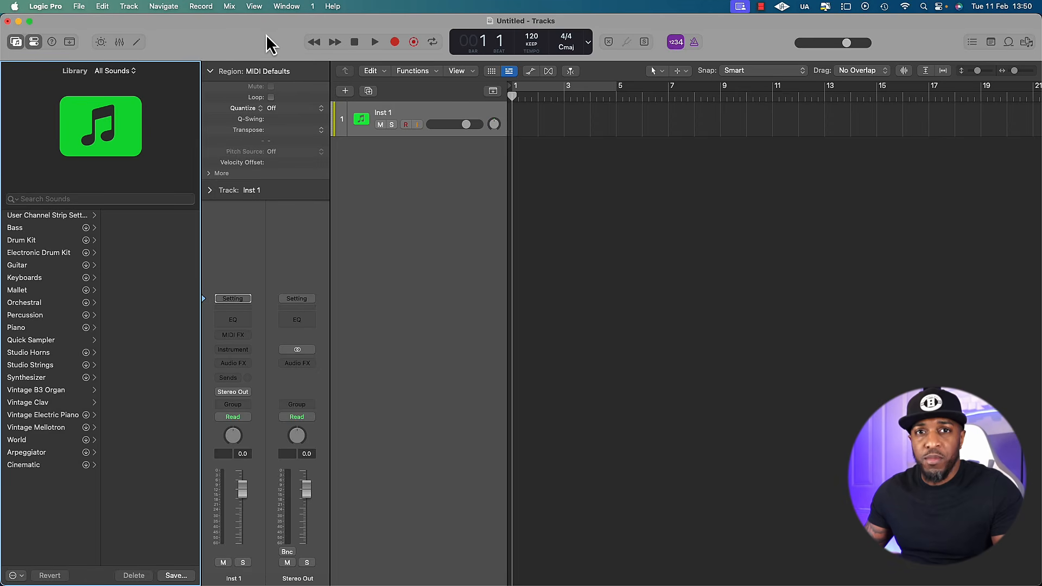
Step: Hide and show the Library and the Inspector in turn to see which areas they occupy
click(15, 44)
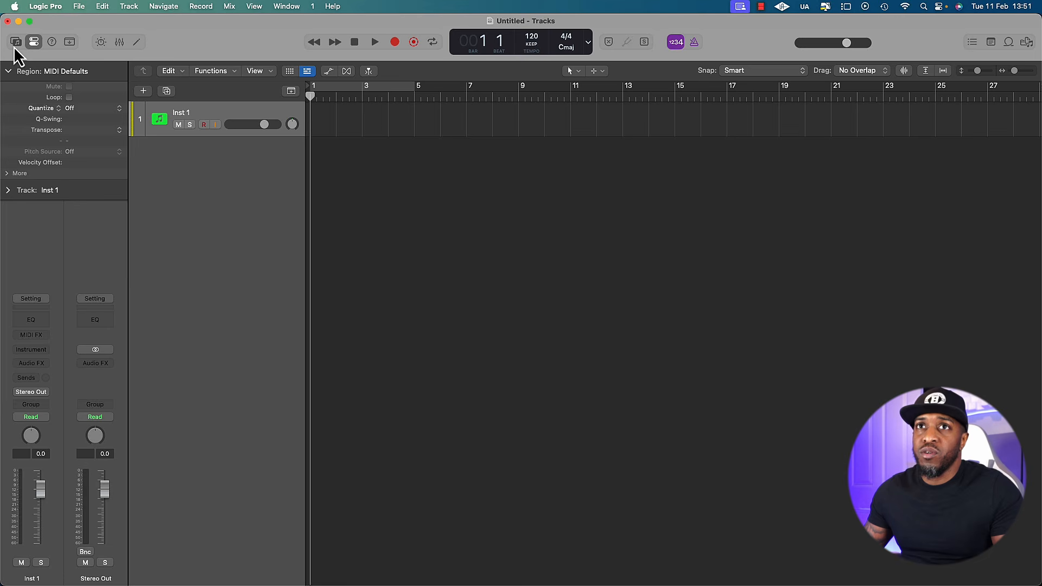
click(15, 45)
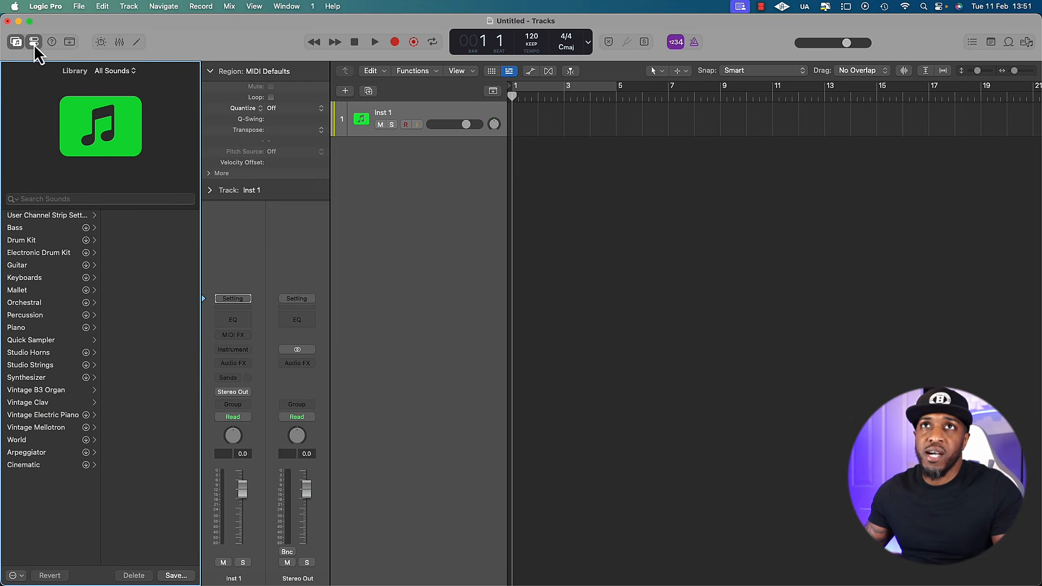
click(34, 45)
click(35, 46)
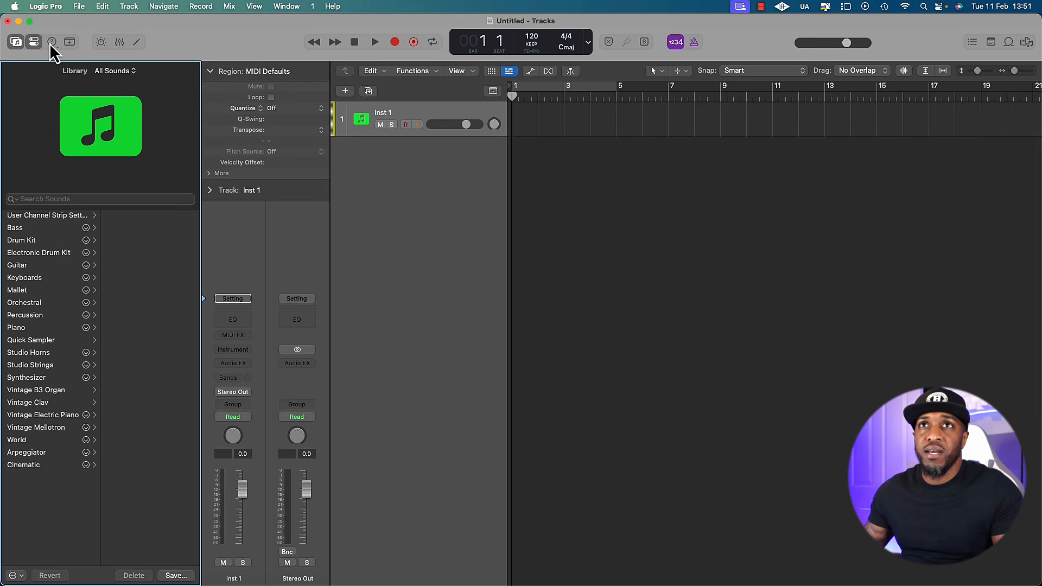
Step: Show Quick Help to read about the control bar's elements, close it, and preview the toolbar before hiding it
click(52, 44)
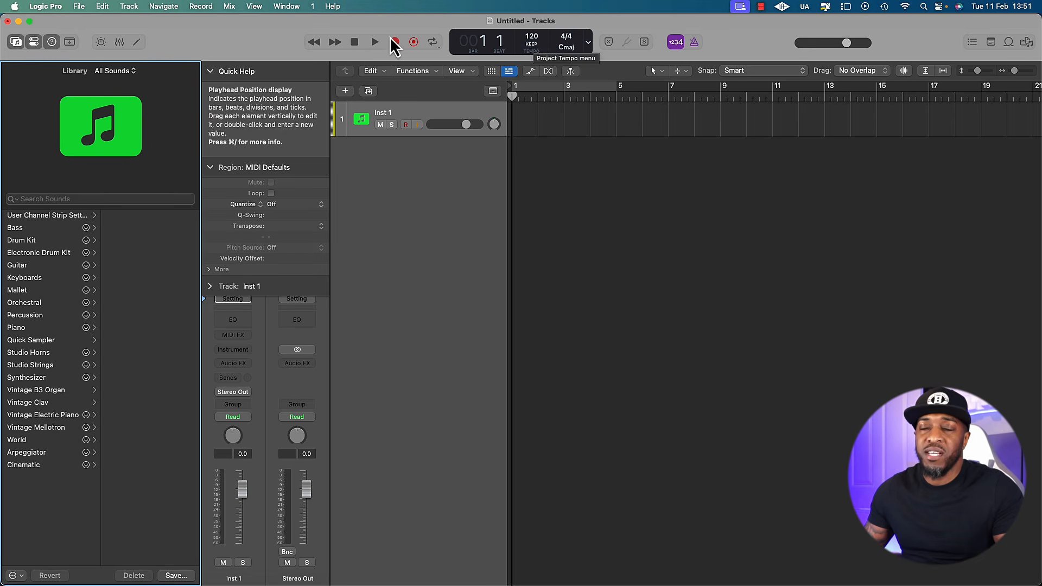
click(51, 43)
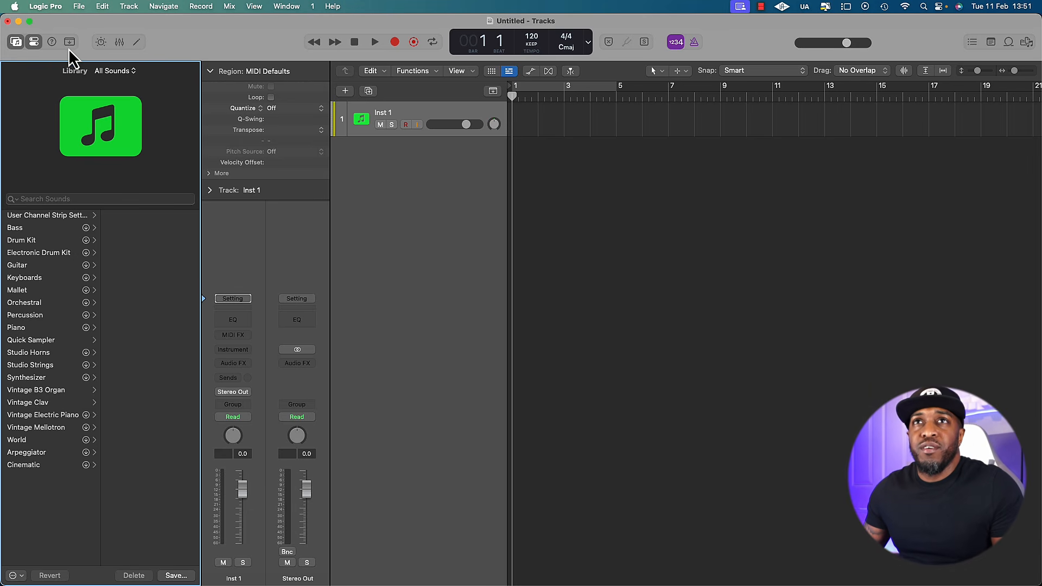
click(69, 43)
click(69, 43)
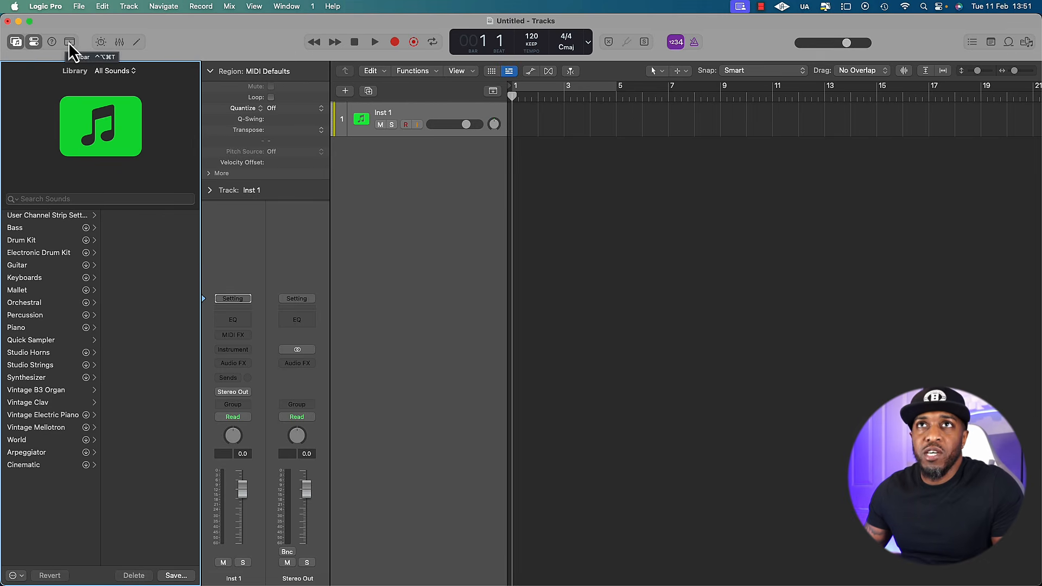
click(70, 44)
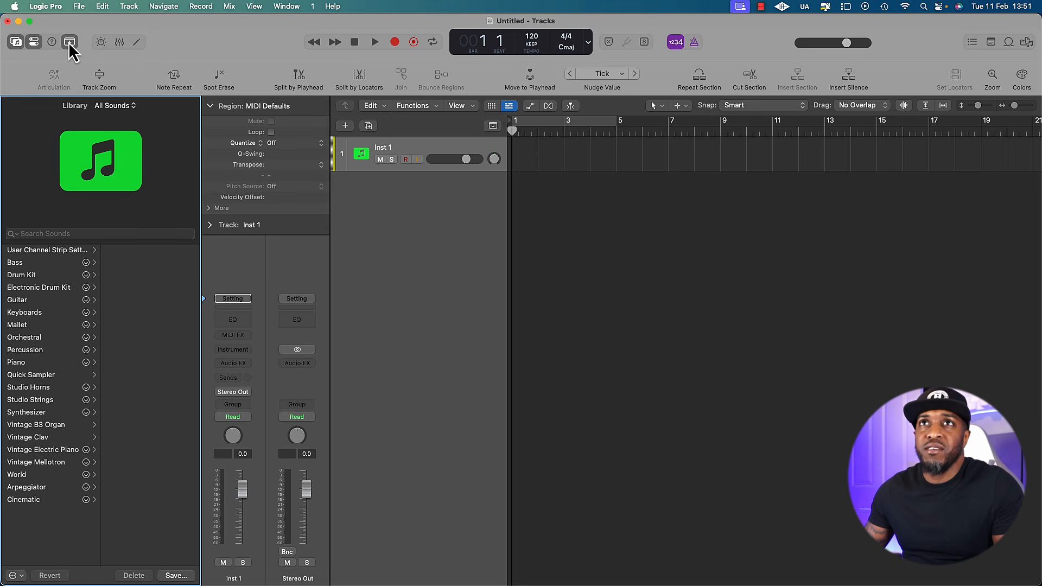
click(70, 43)
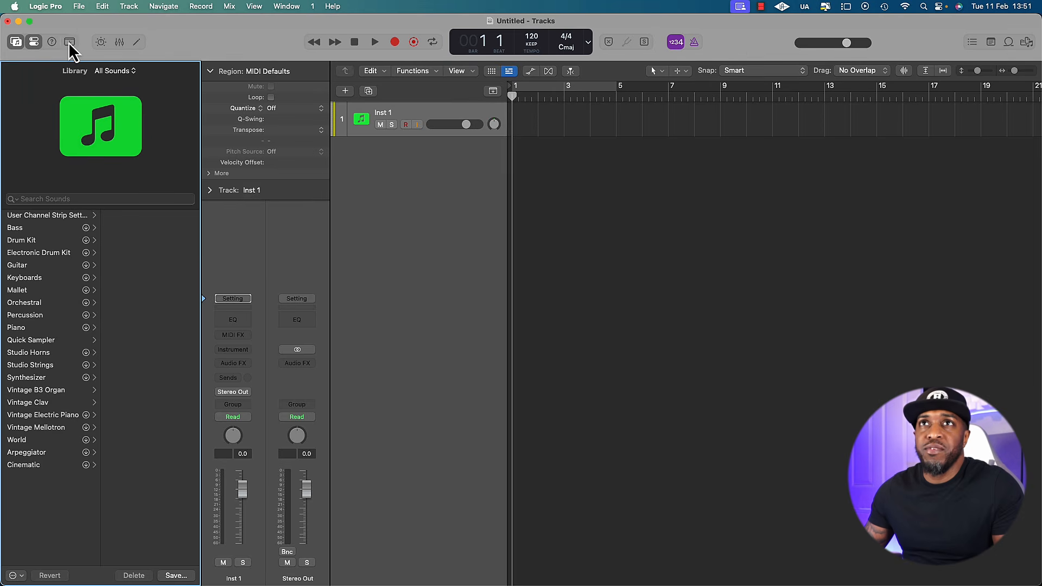
Step: View the Smart Controls and the Mixer for the instrument track, closing each one again
click(103, 44)
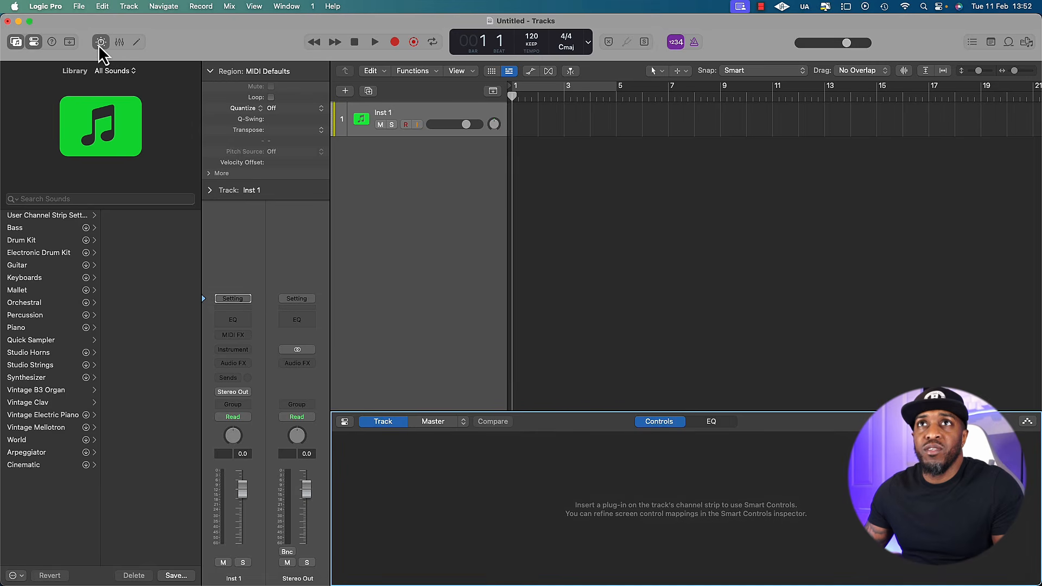
click(101, 44)
click(101, 43)
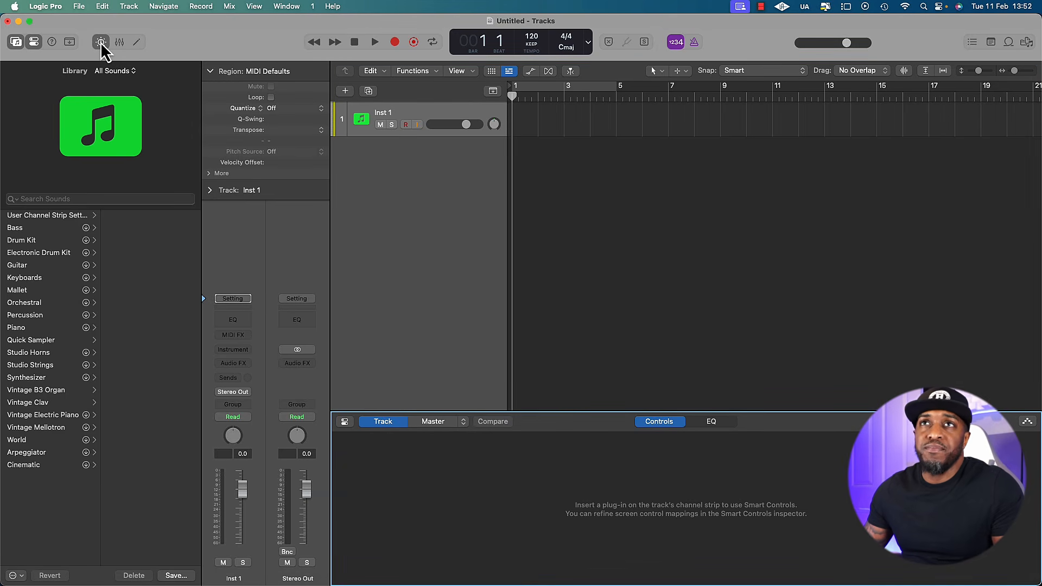
click(99, 41)
click(118, 45)
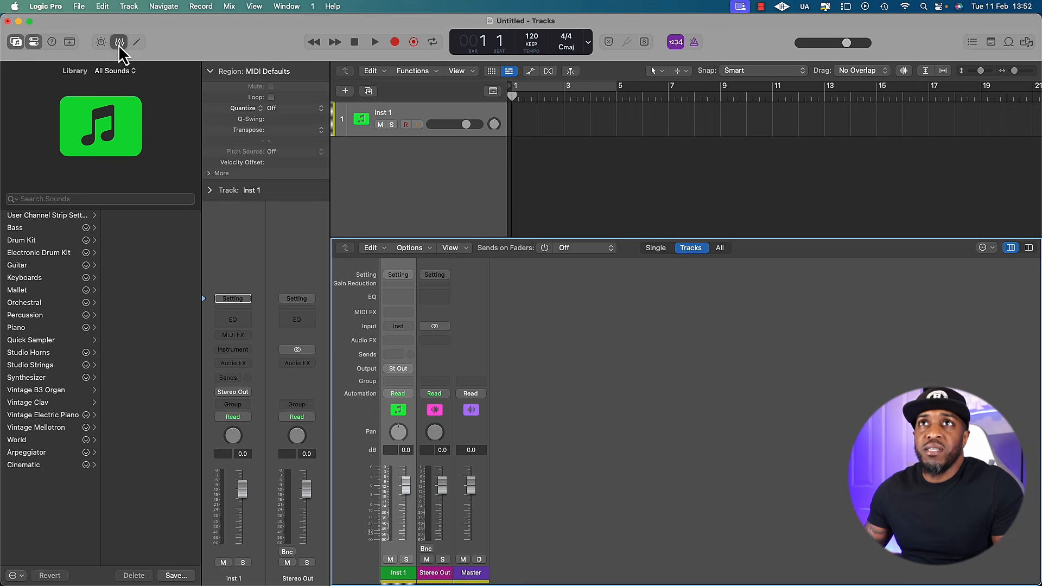
click(118, 45)
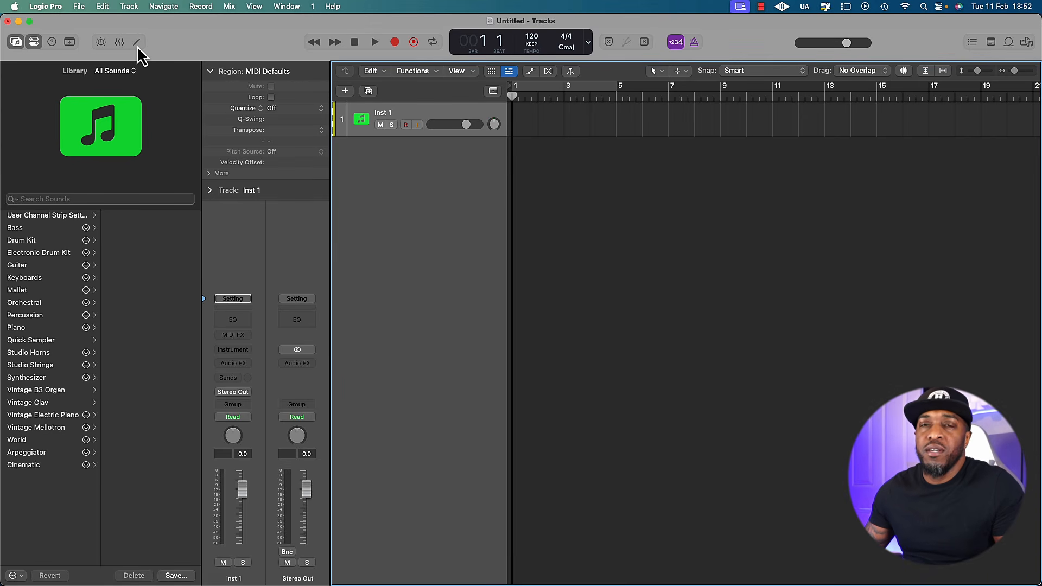
Step: Try adding a note in the Piano Roll of the instrument track, undo it, and close the editor
click(137, 43)
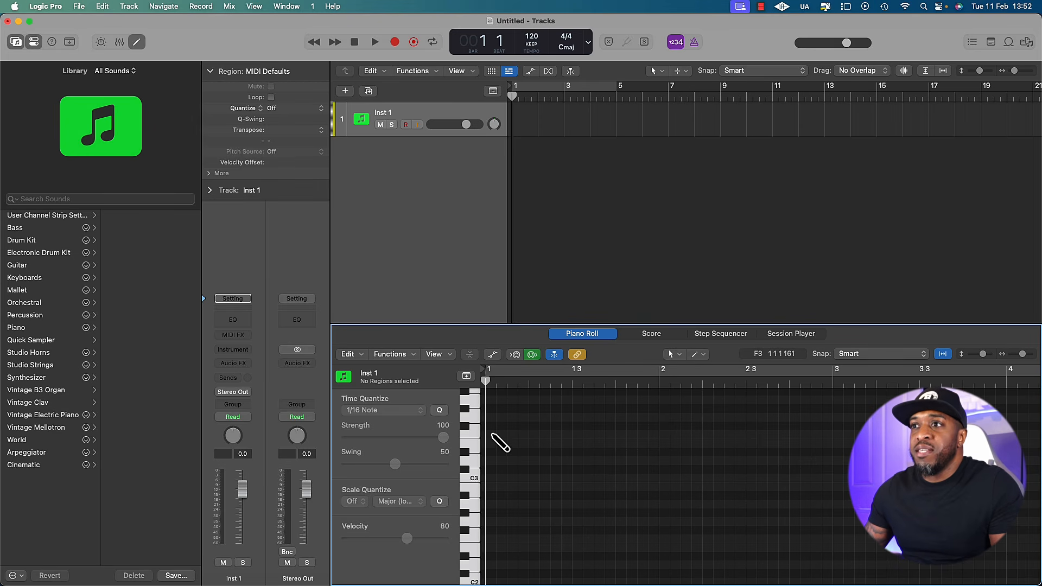
click(499, 435)
key(super+z)
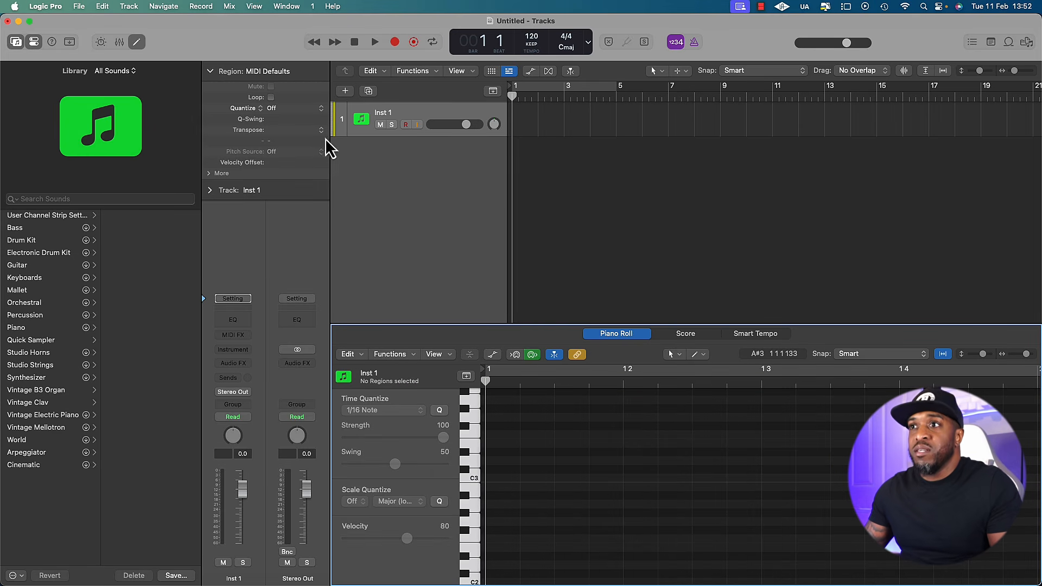
key(e)
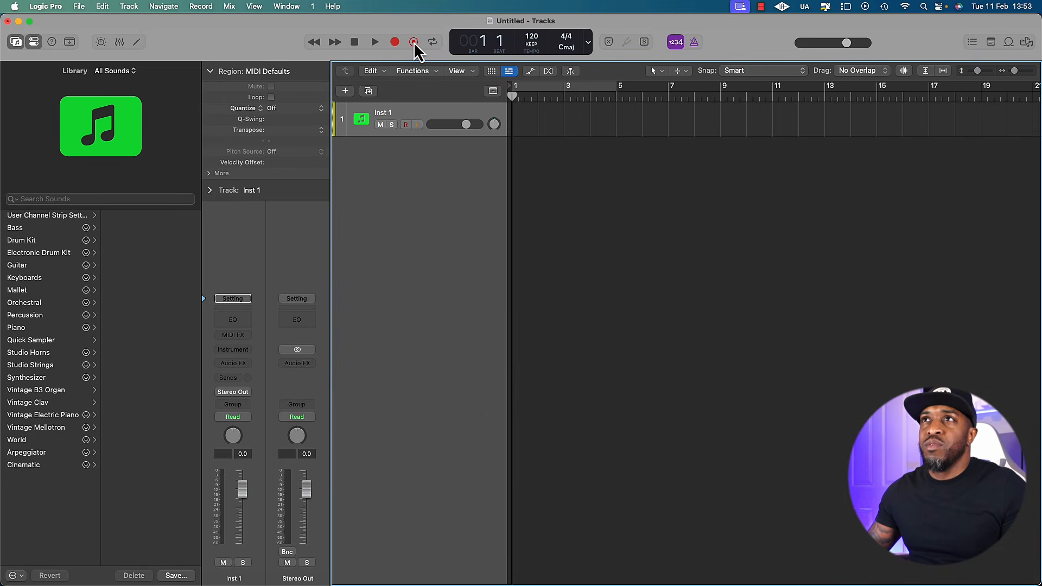
Step: Check Quick Help briefly and turn on Cycle mode for bars 1 to 5
click(53, 41)
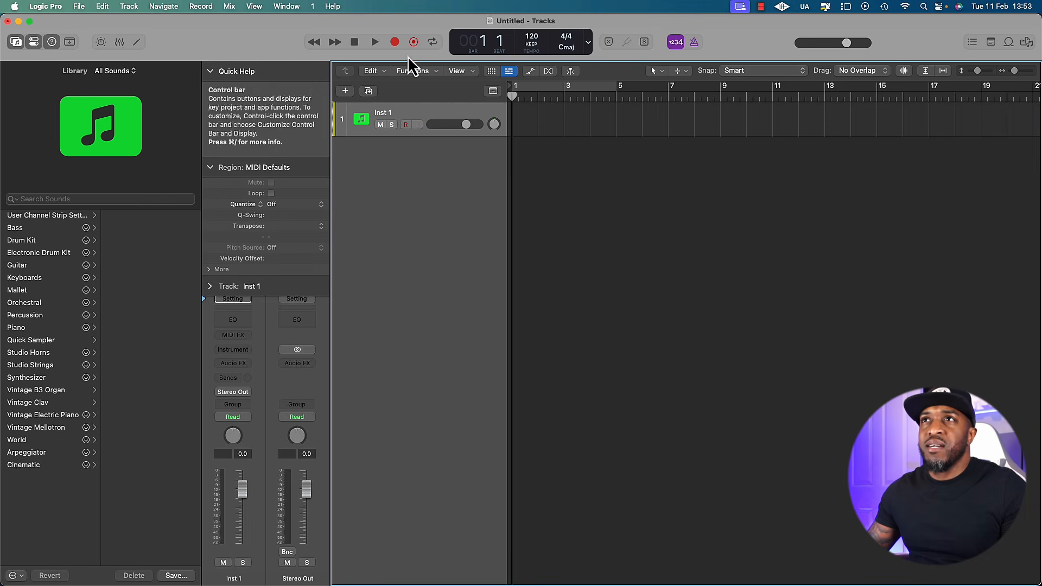
click(52, 42)
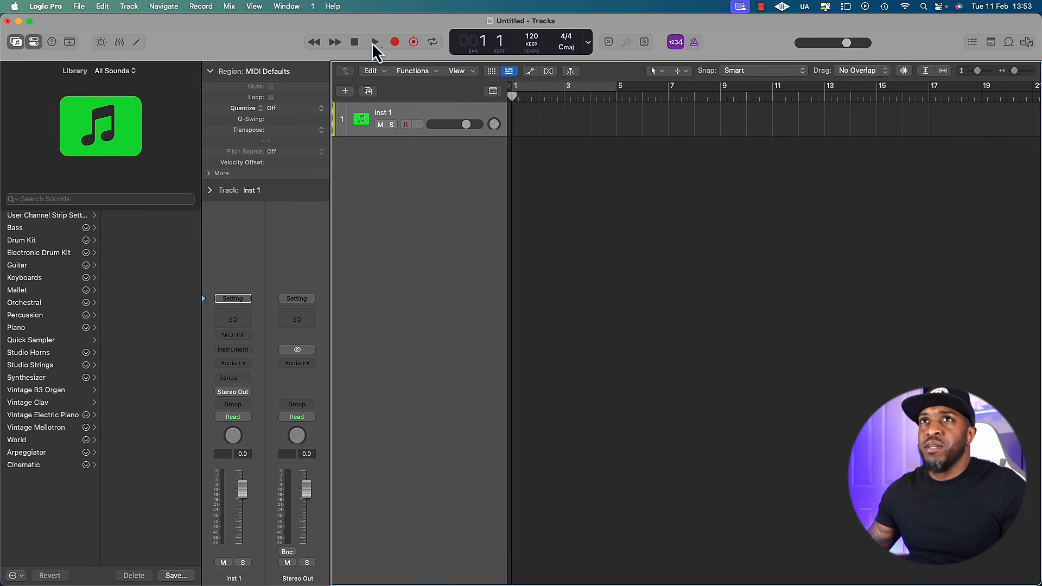
click(436, 43)
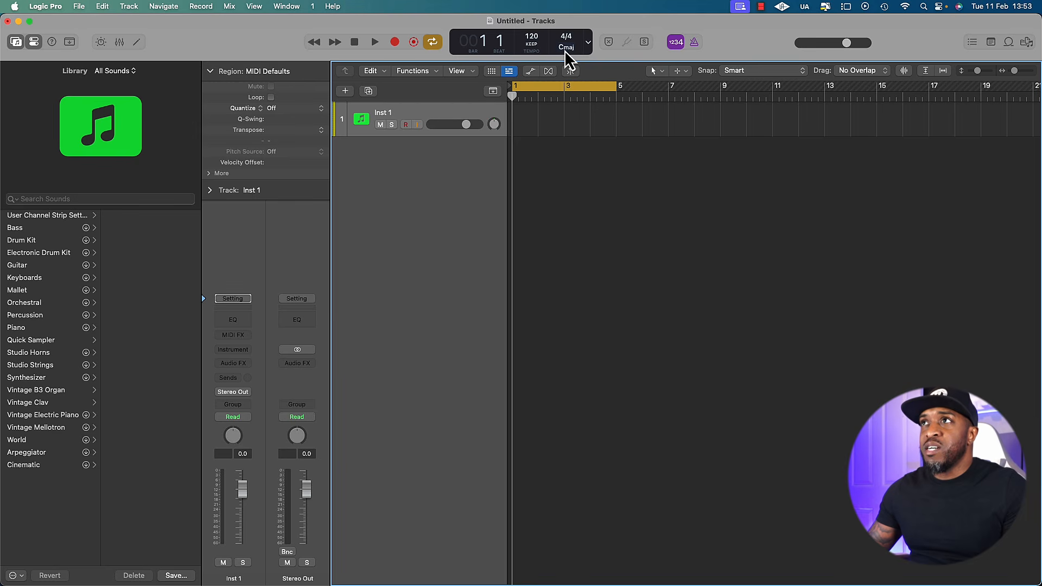
Step: Try the Beats & Project (Large) and Beats & Time display modes, and return the display to Beats & Project
click(588, 43)
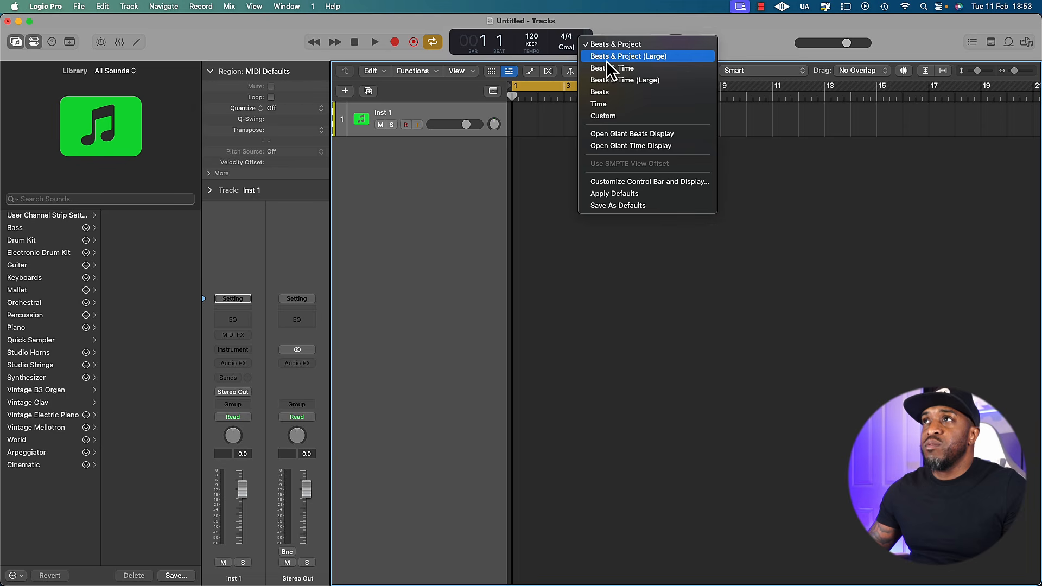
click(607, 59)
click(611, 45)
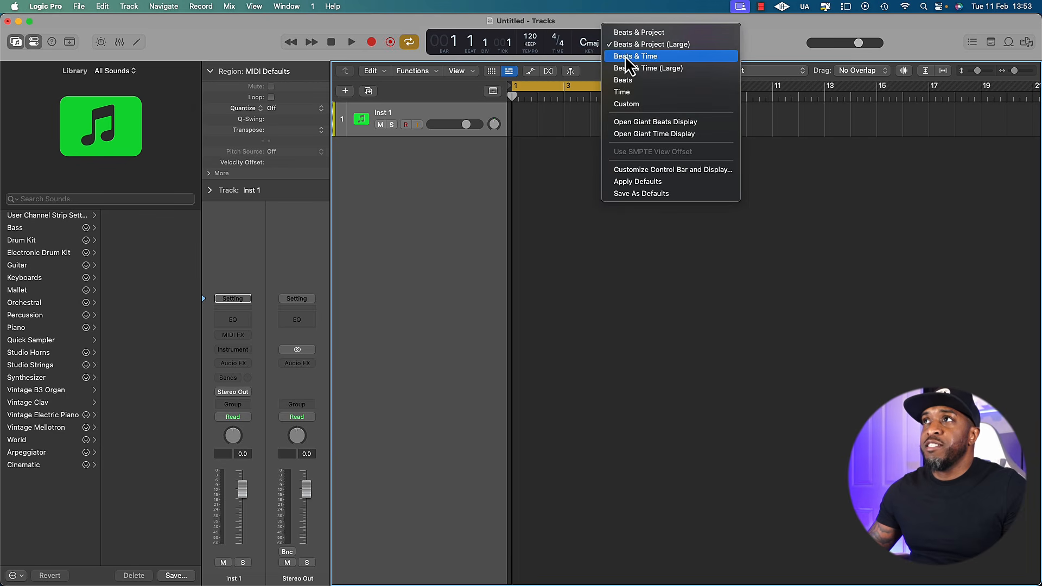
click(626, 56)
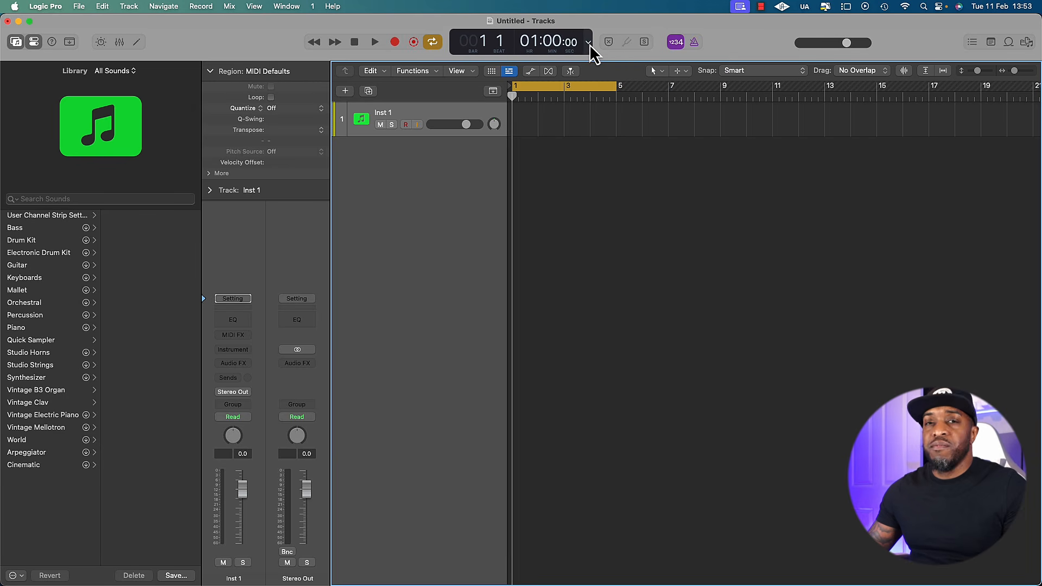
click(588, 42)
click(598, 23)
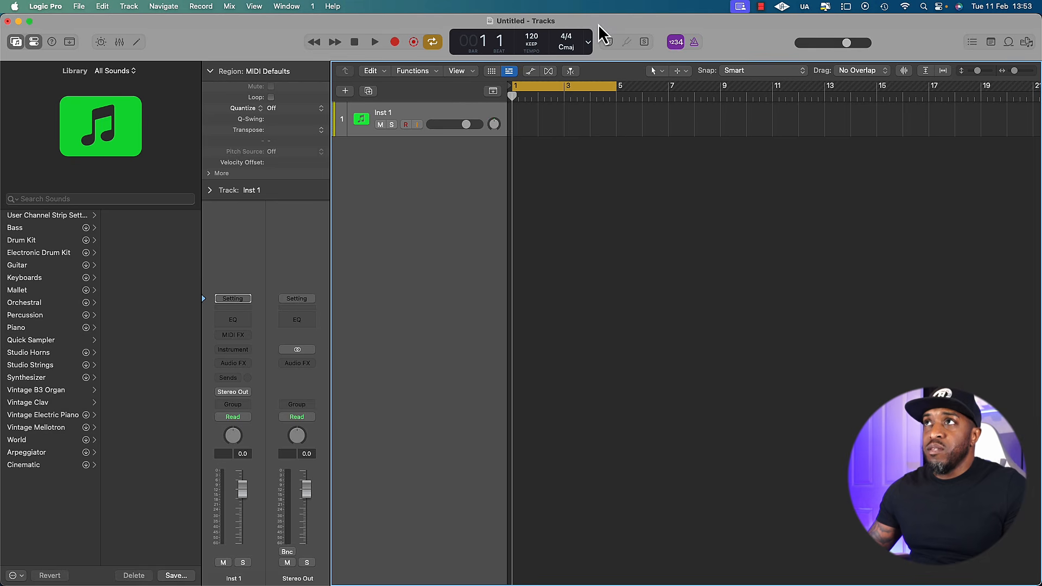
click(588, 44)
click(613, 30)
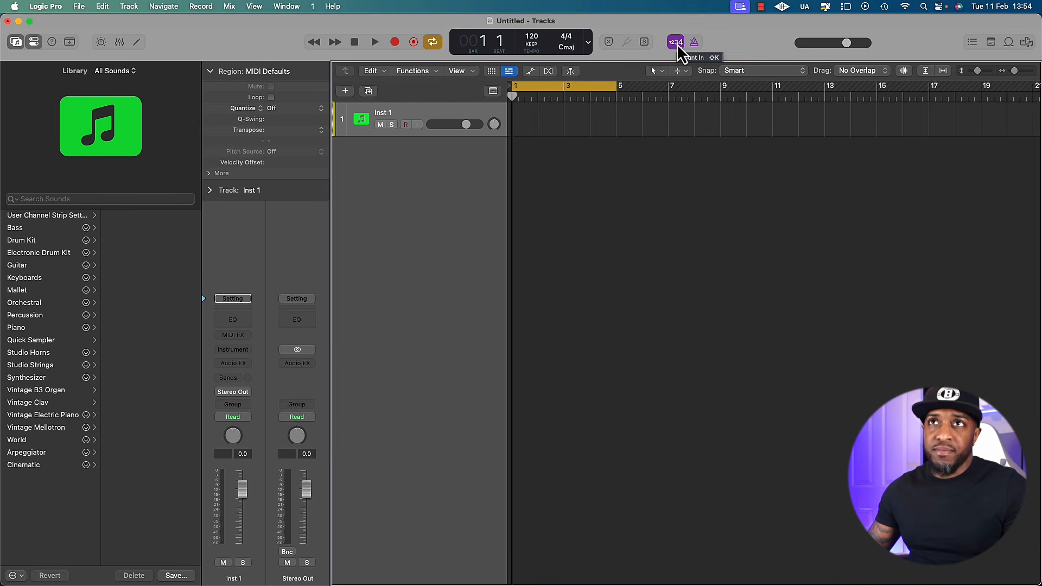
Step: Lower the master volume and reset it to its default level
mouse_move(849, 51)
mouse_down()
mouse_move(811, 52)
mouse_move(829, 53)
mouse_up()
alt+click(827, 46)
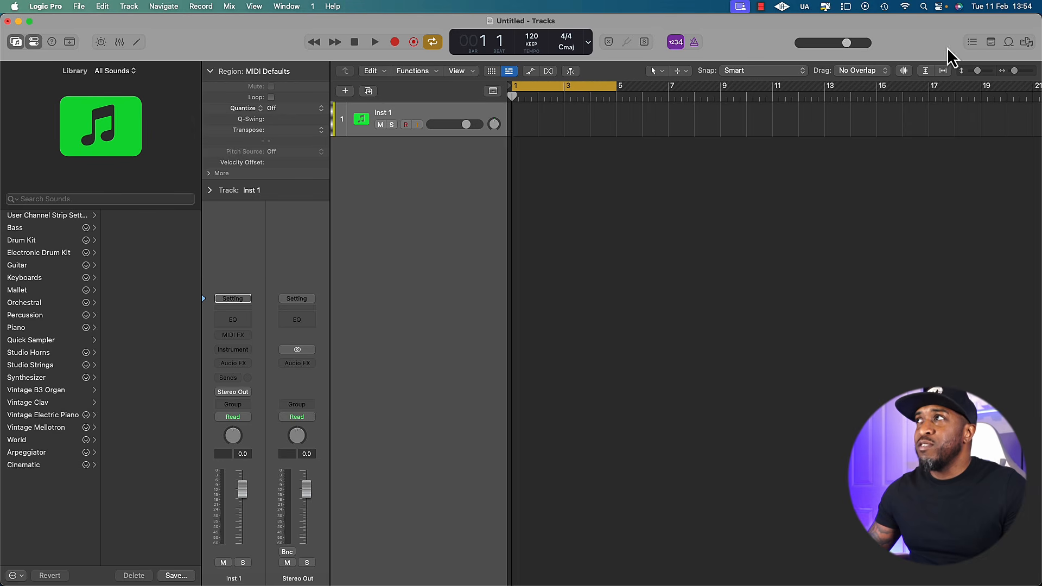
Step: Look through the Event, Marker, Tempo and Signature lists, and close the list editors
click(973, 43)
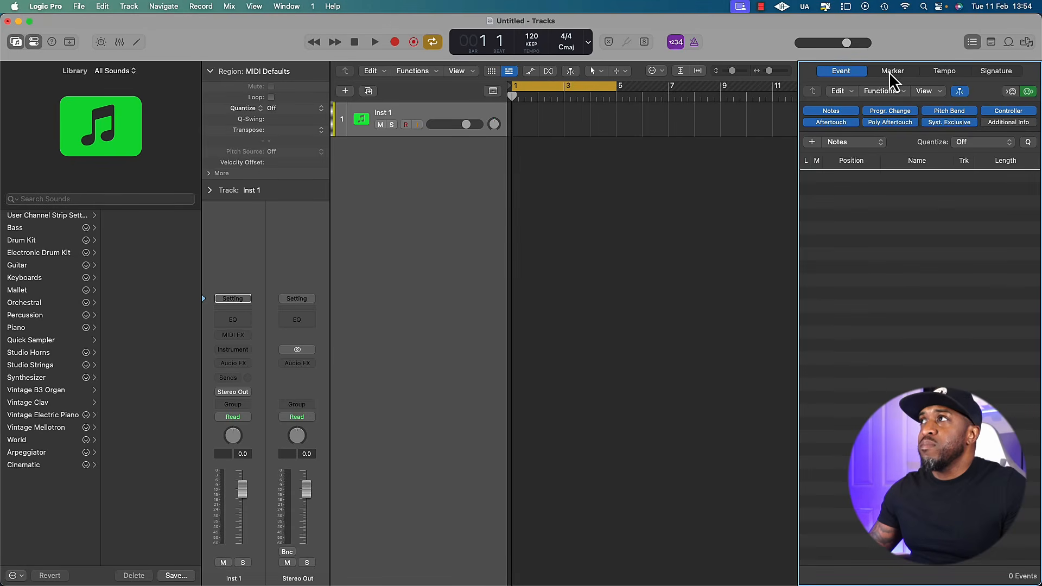
click(890, 71)
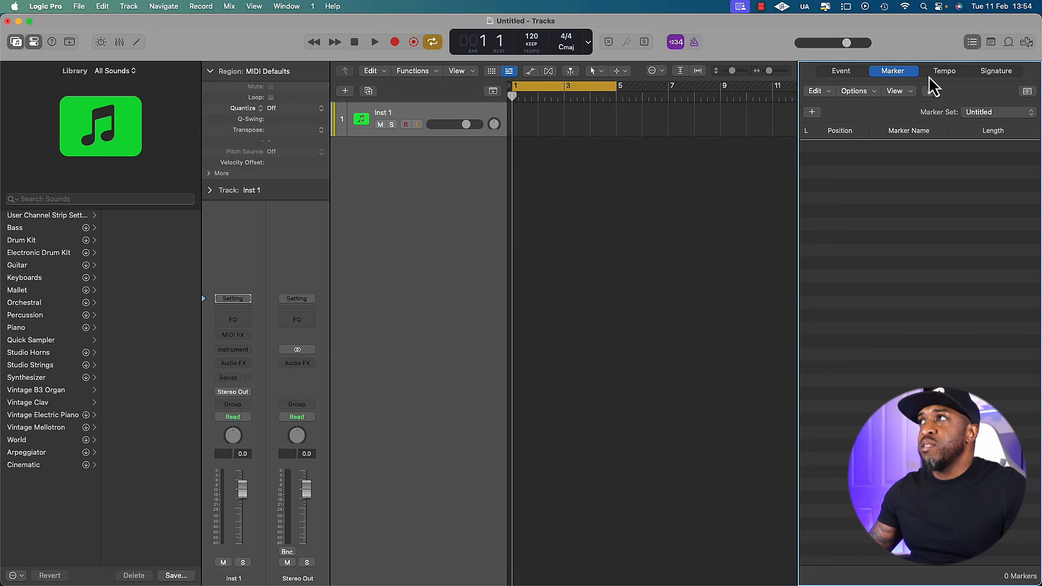
click(947, 72)
click(980, 72)
click(853, 73)
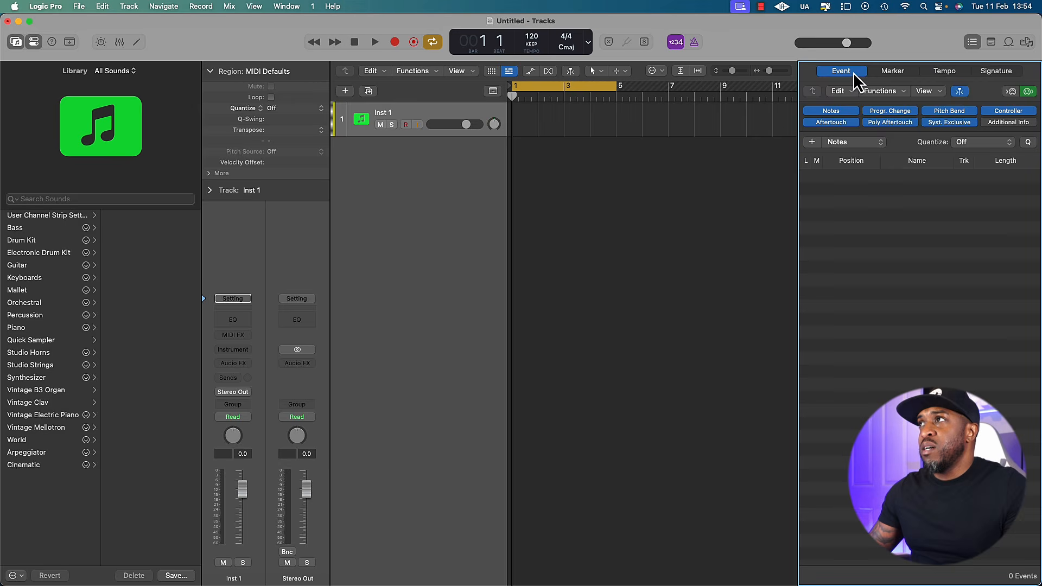
click(972, 42)
Step: Write "SUBSCRIBE :)" in the project notes and check the track notes
click(992, 42)
click(865, 123)
text(SUBSCRIBE :))
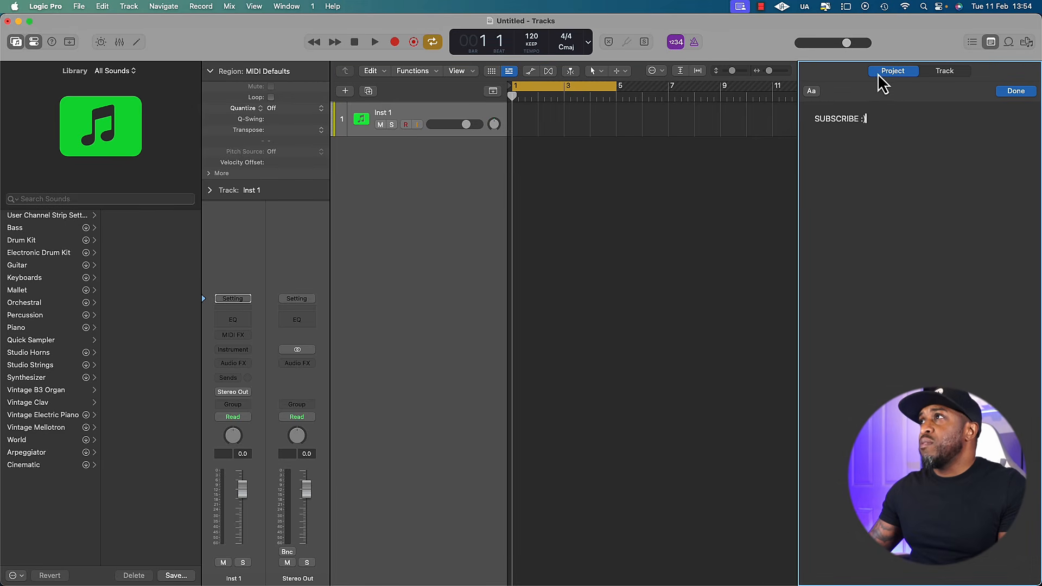
click(948, 71)
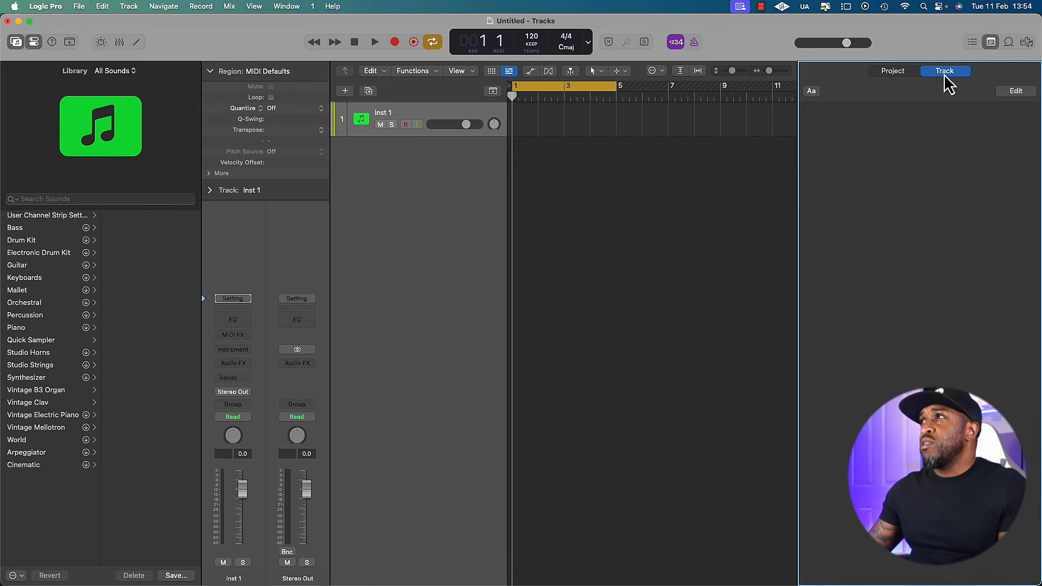
click(892, 71)
Step: View the Apple Loops browser, and examine the project audio and all files in the file browser
click(1009, 42)
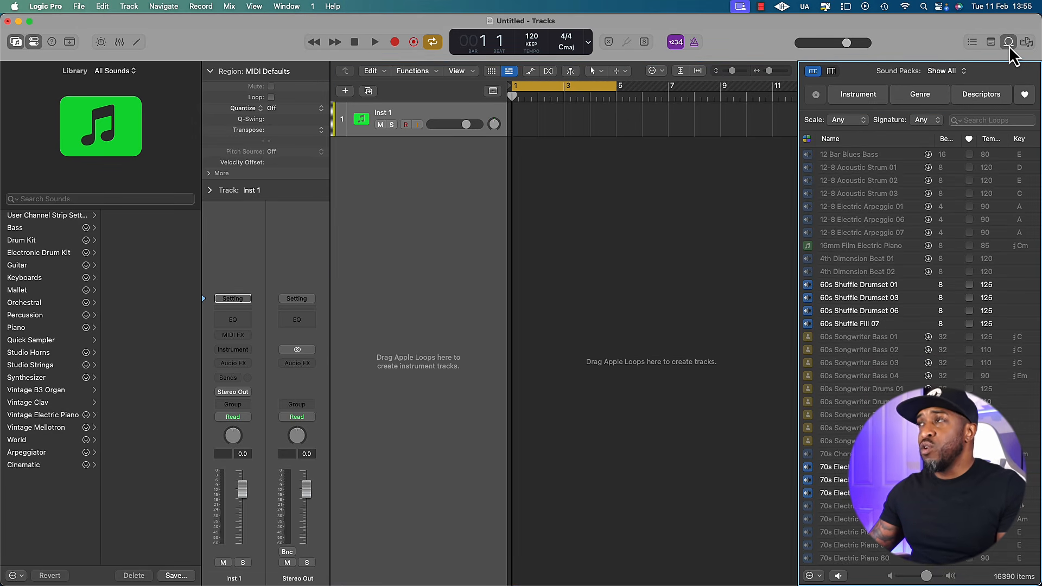
click(1008, 42)
click(1026, 43)
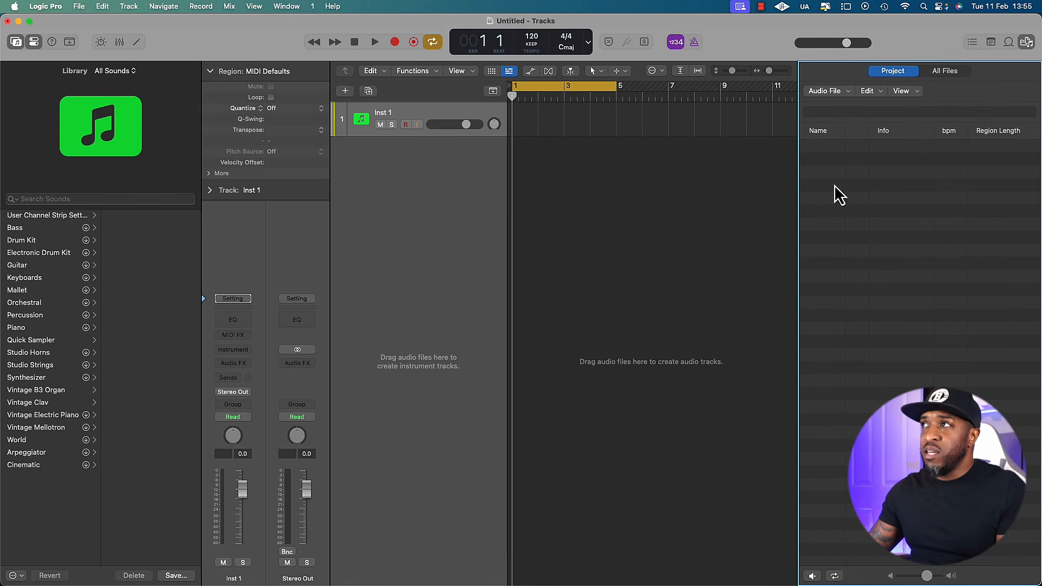
click(945, 73)
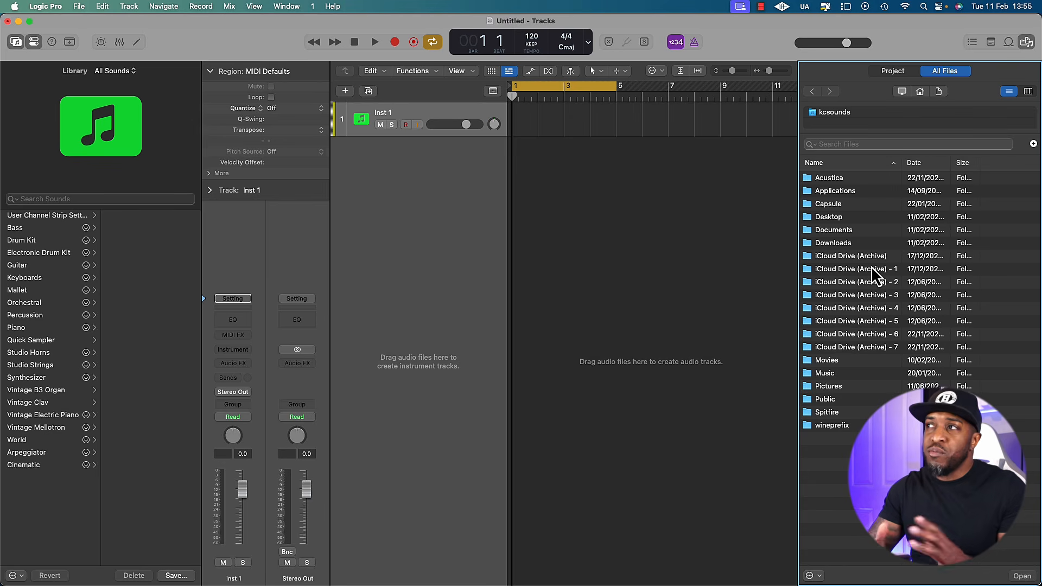
Step: Close the file browser and the library, keep the inspector shown, and collapse its Region section
click(1026, 42)
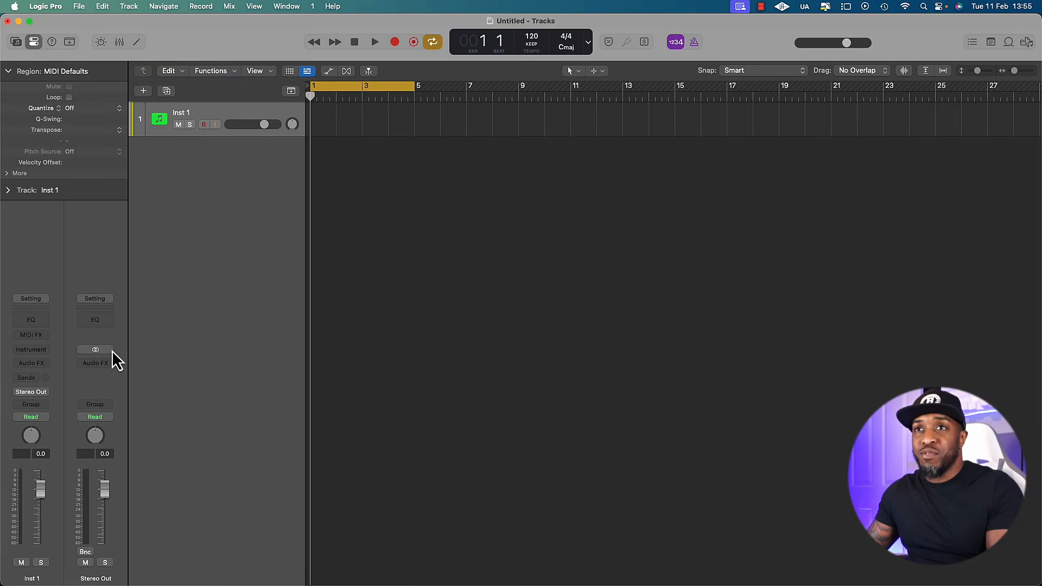
key(y)
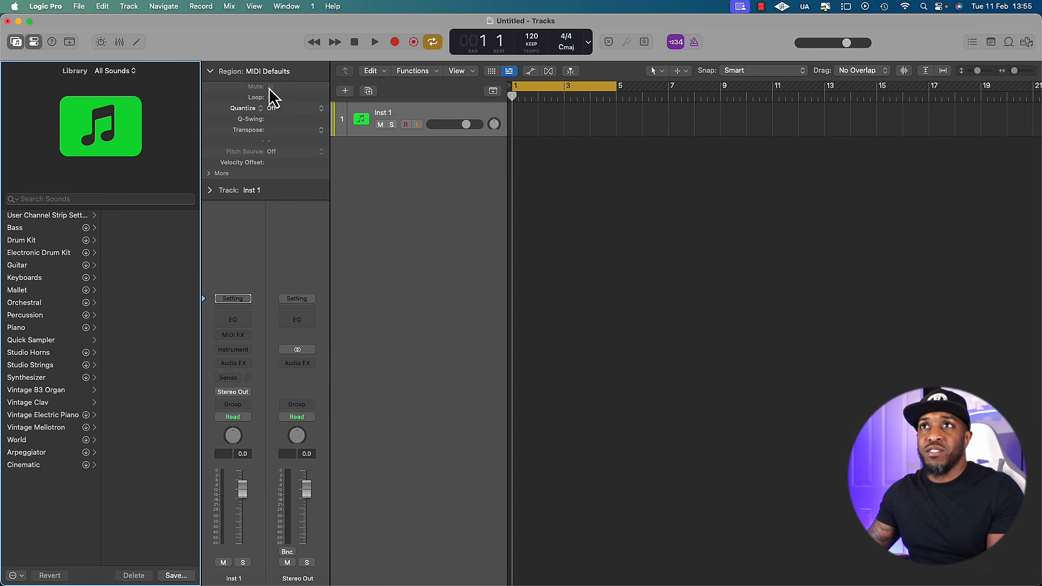
key(i)
key(i)
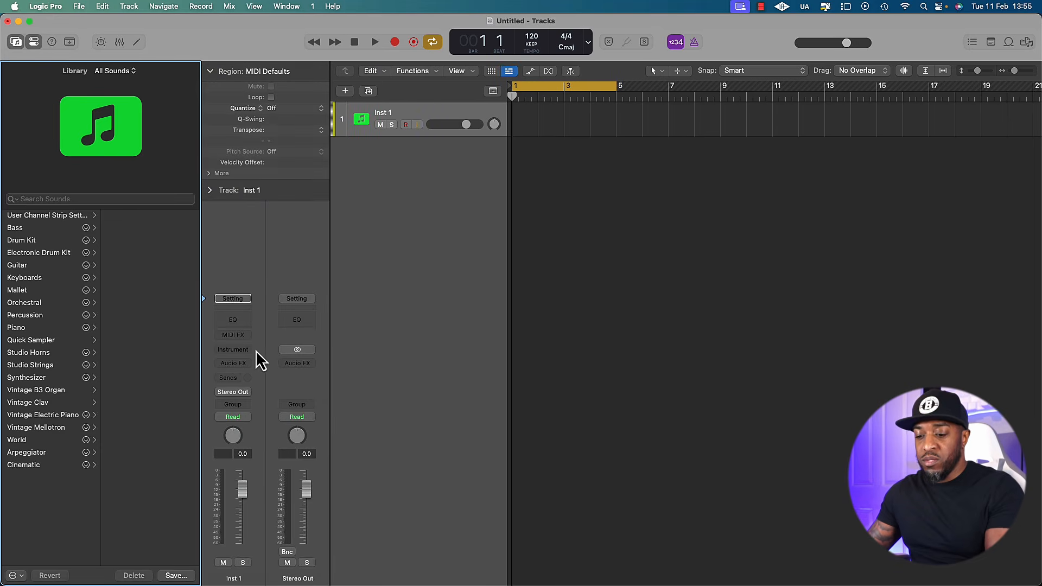
key(y)
click(8, 72)
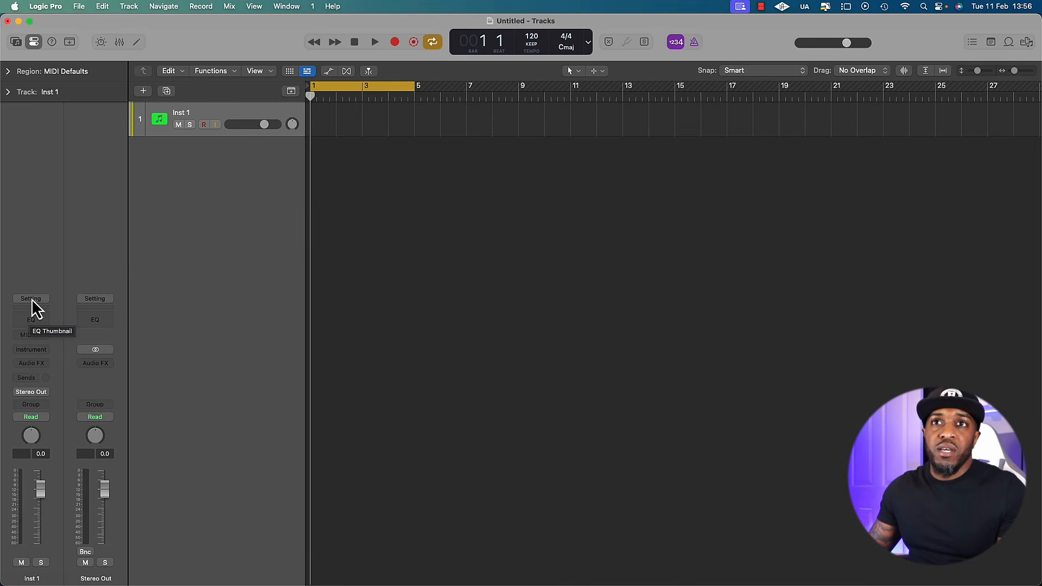
Step: Look over Inst 1's channel strip setting options, and try out a Channel EQ on the channel before removing it
click(31, 298)
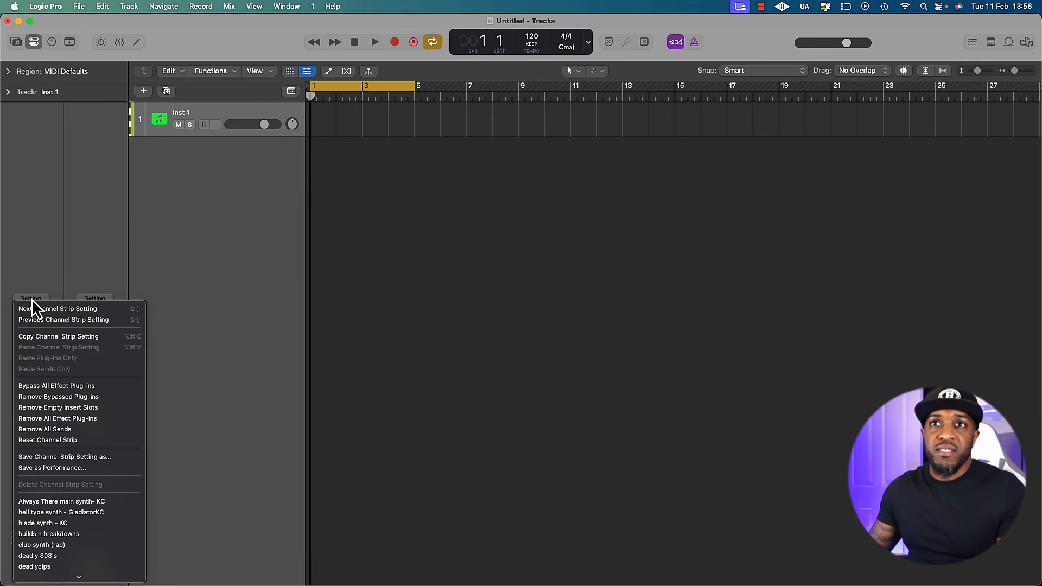
click(168, 252)
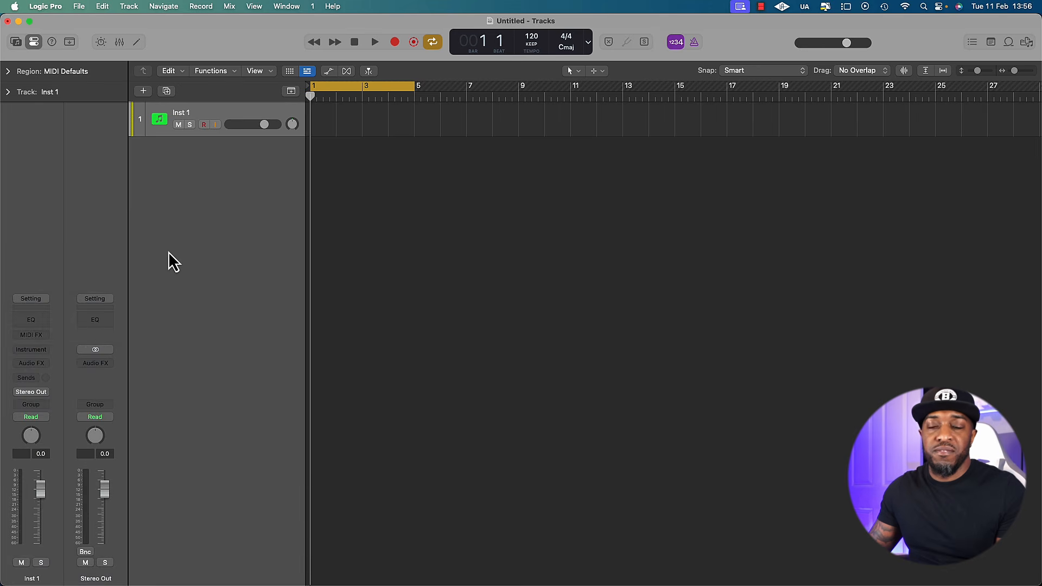
click(34, 321)
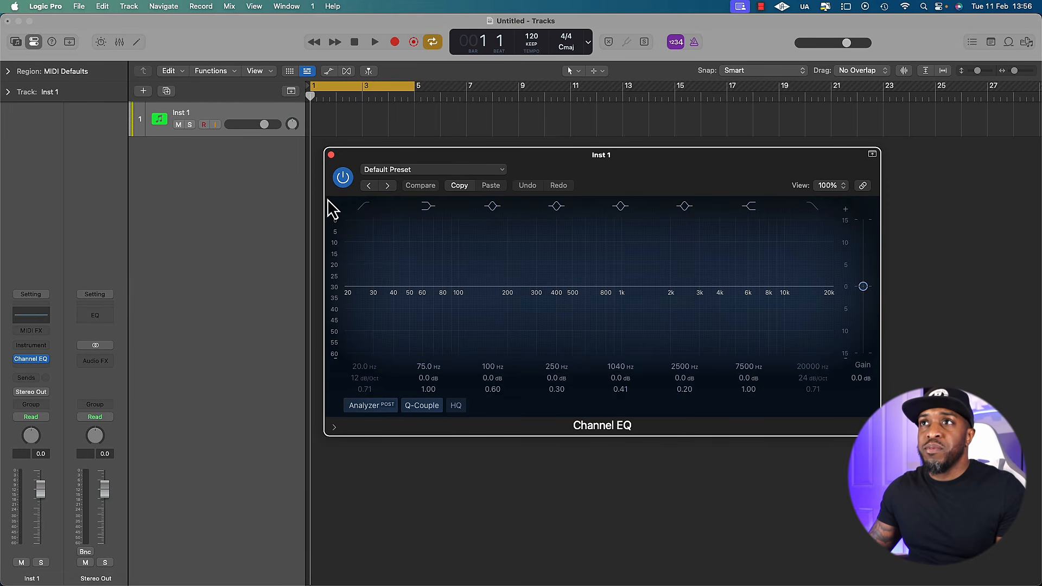
click(331, 156)
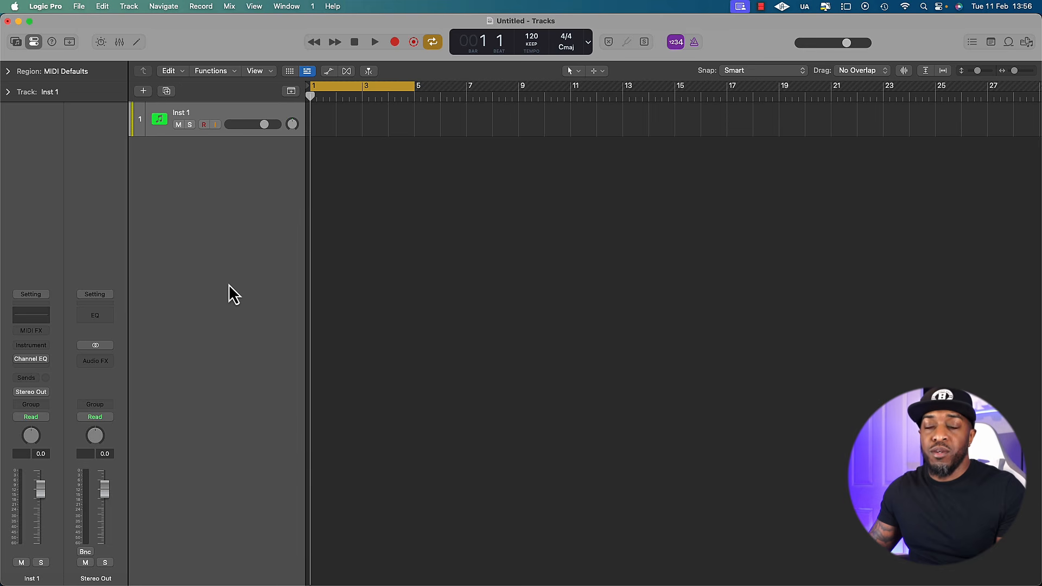
click(44, 361)
click(67, 394)
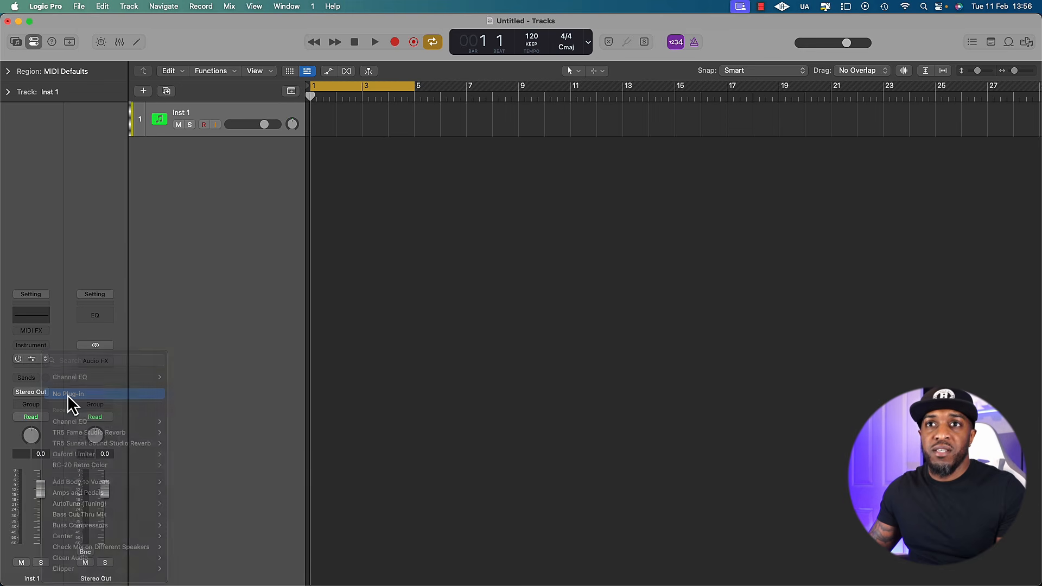
Step: Load Drum Synth as the track's instrument, close its window, and remove the plug-in again
click(28, 351)
mouse_move(64, 216)
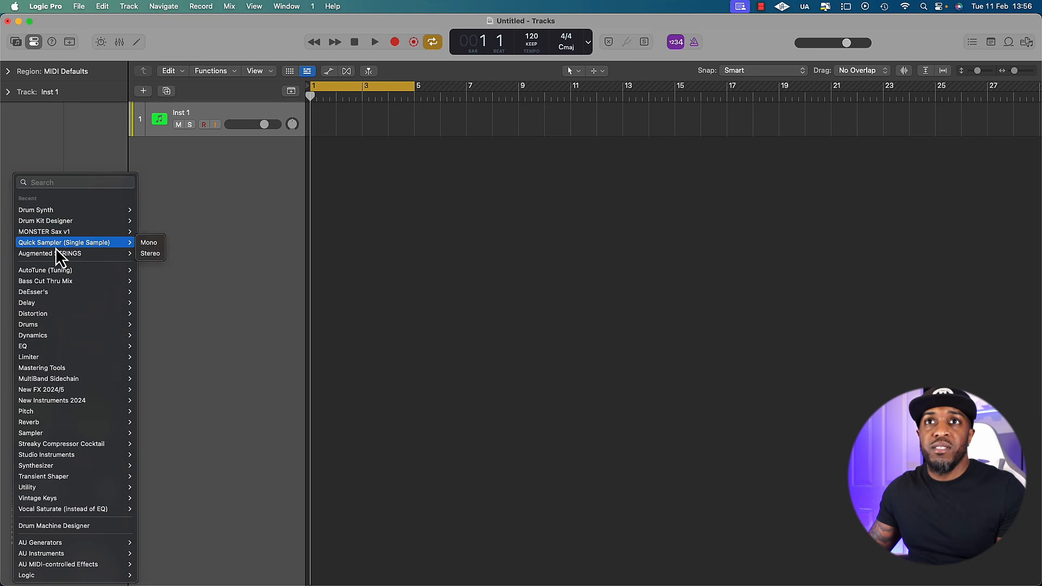
click(55, 213)
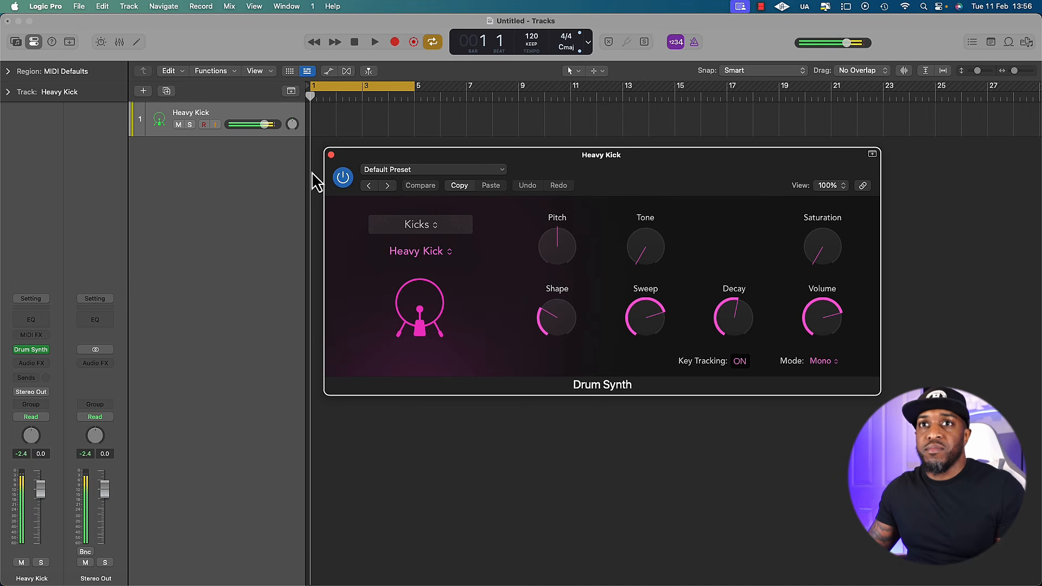
click(331, 155)
click(31, 350)
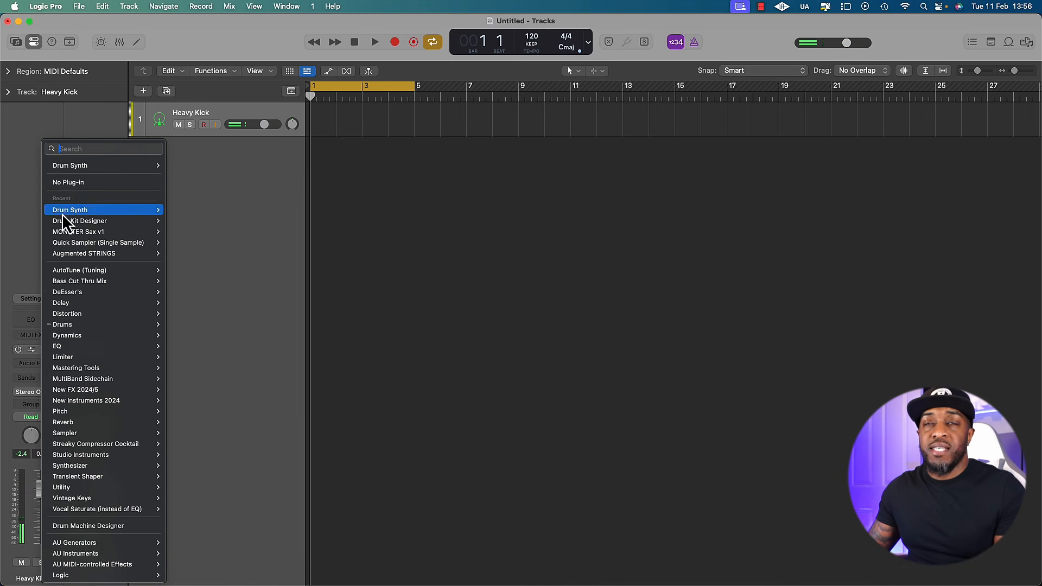
click(74, 184)
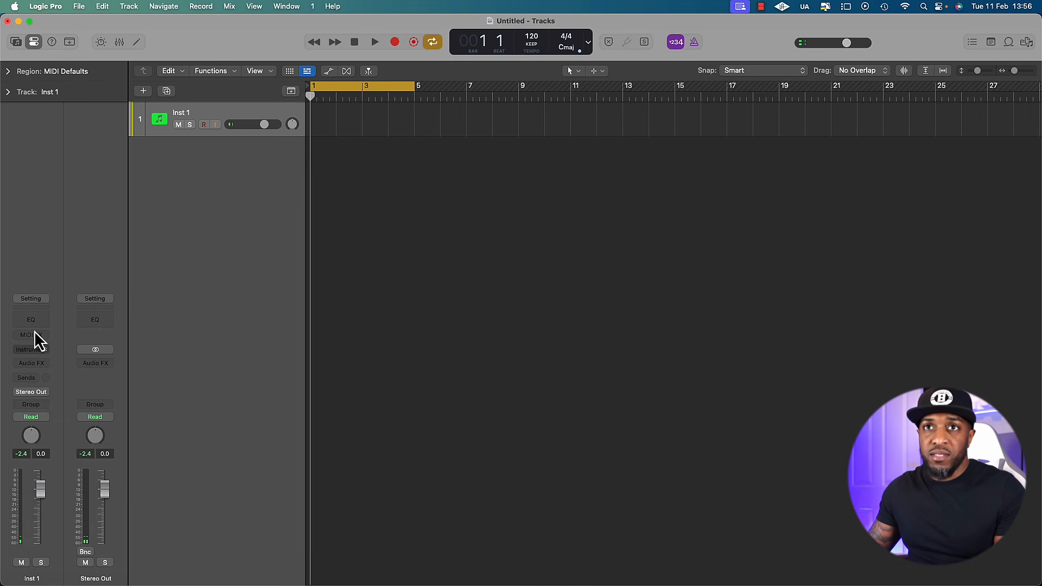
Step: Examine the Audio FX slot and the output routing options, including buses, on the Inst 1 channel strip
click(38, 364)
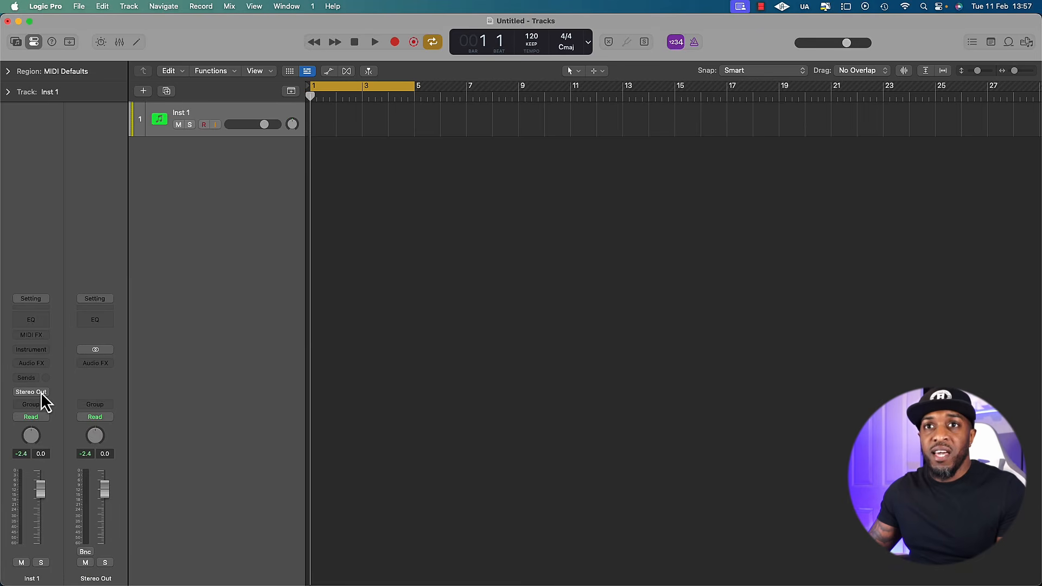
click(41, 392)
click(66, 375)
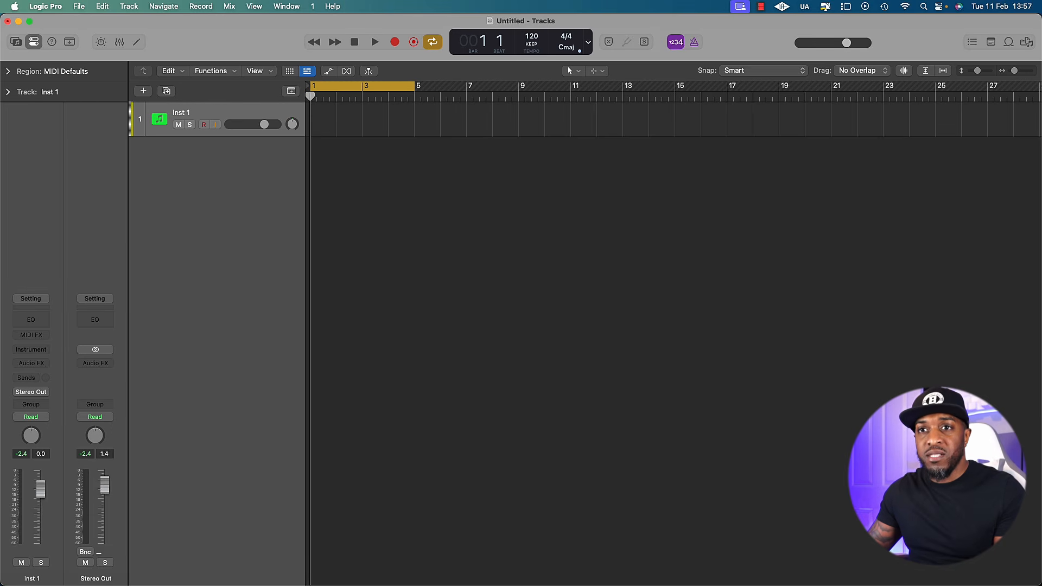
click(38, 392)
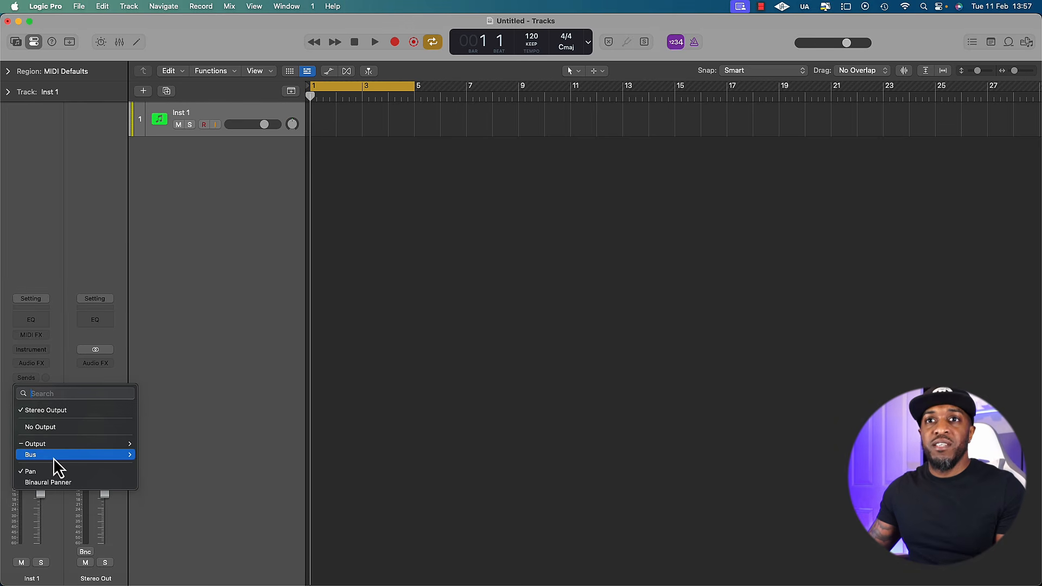
mouse_move(57, 455)
click(84, 212)
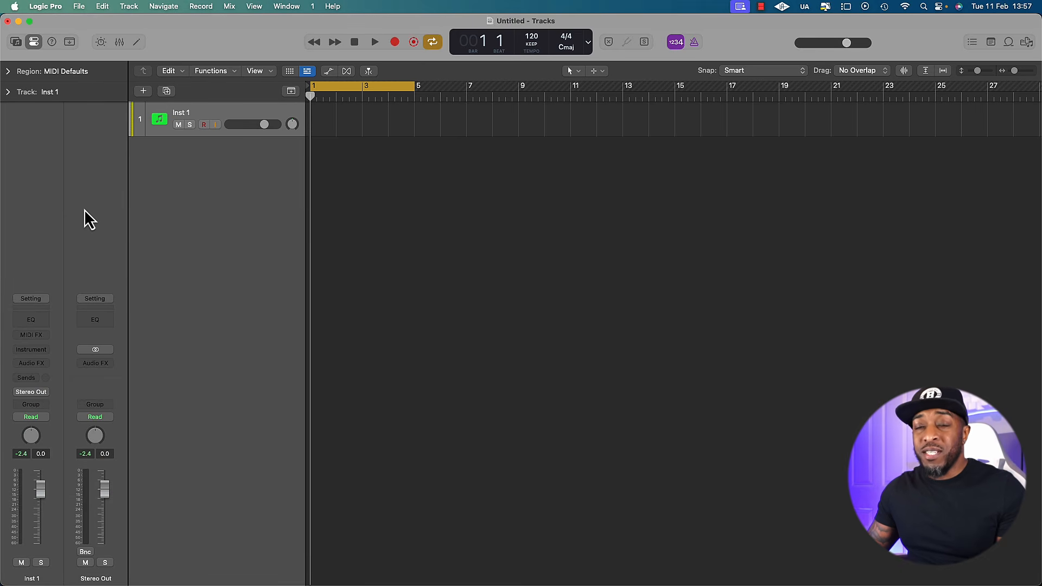
Step: Check the channel's automation modes, and raise the Rhodes volume fader in Latch mode during playback of the 'Last Call' project
click(45, 418)
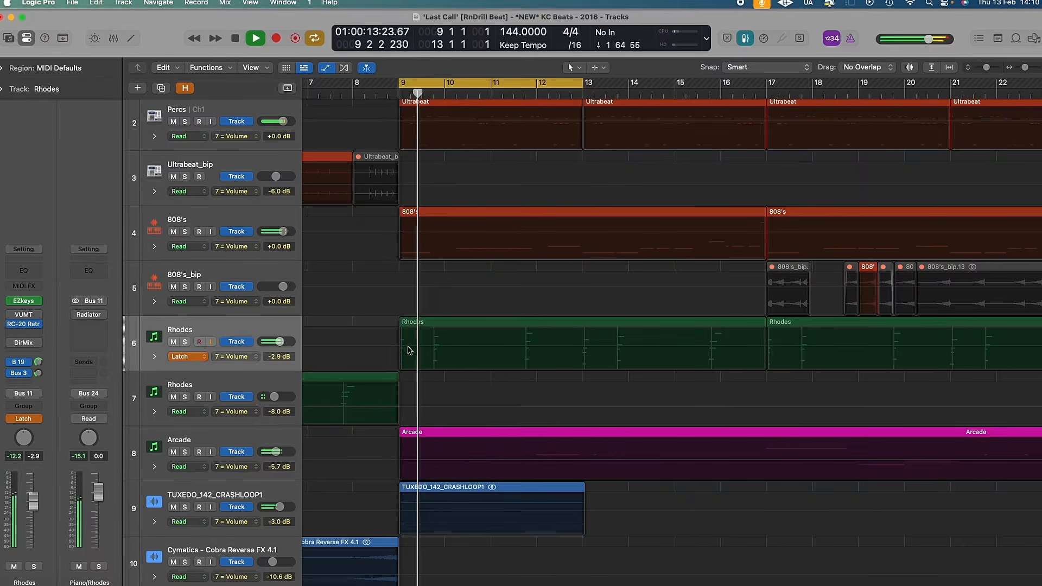
drag(32, 502, 32, 496)
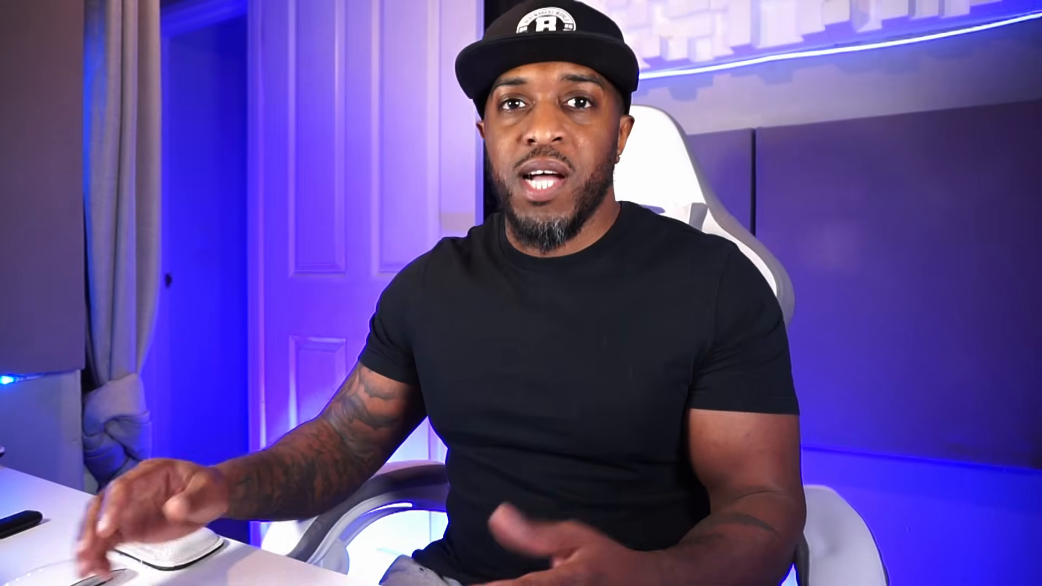
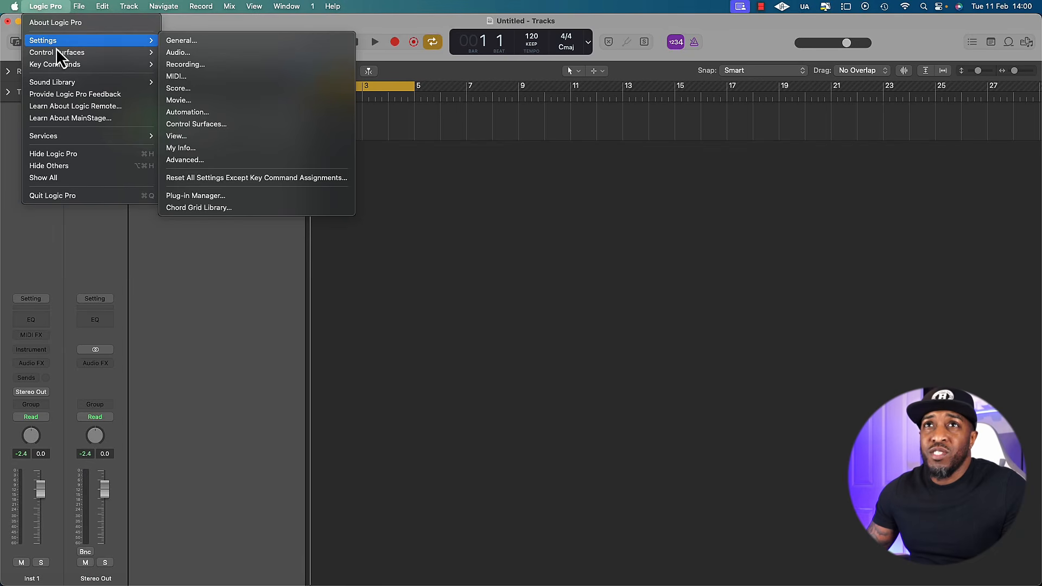
Step: Open the Control Surface Setup, check its options for adding a new device, and close the window
mouse_move(56, 53)
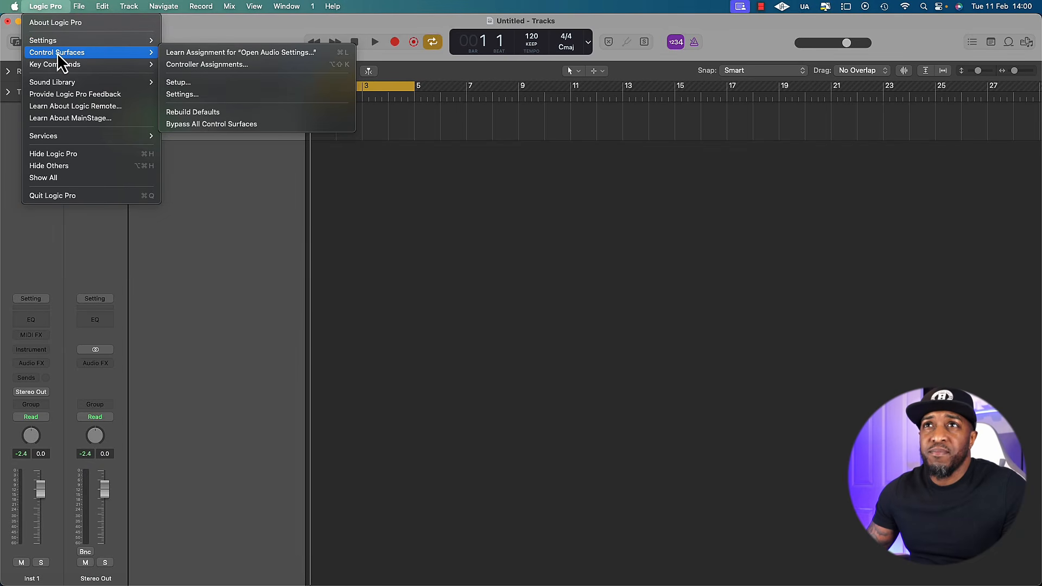
click(181, 83)
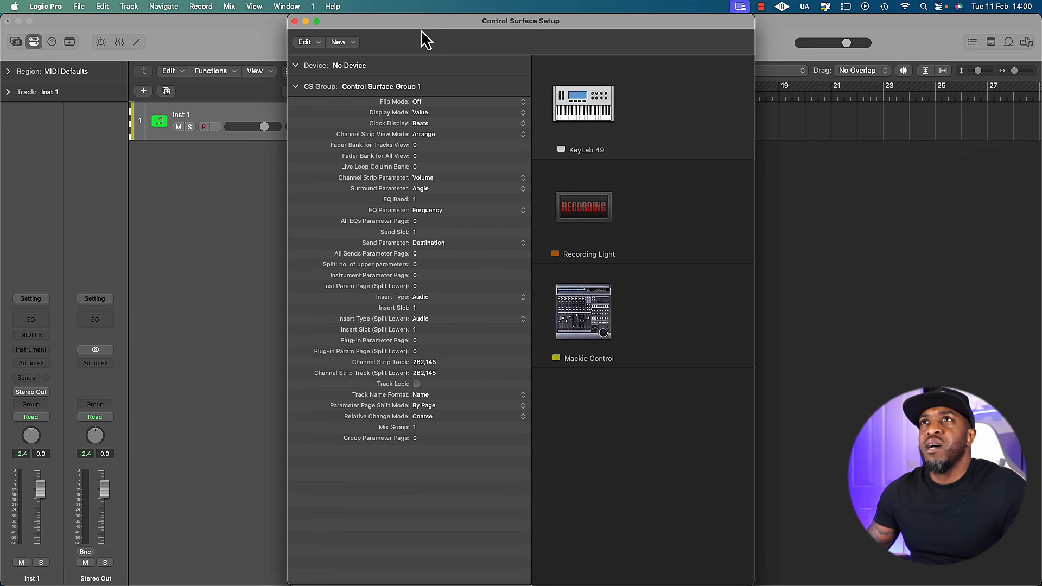
click(351, 43)
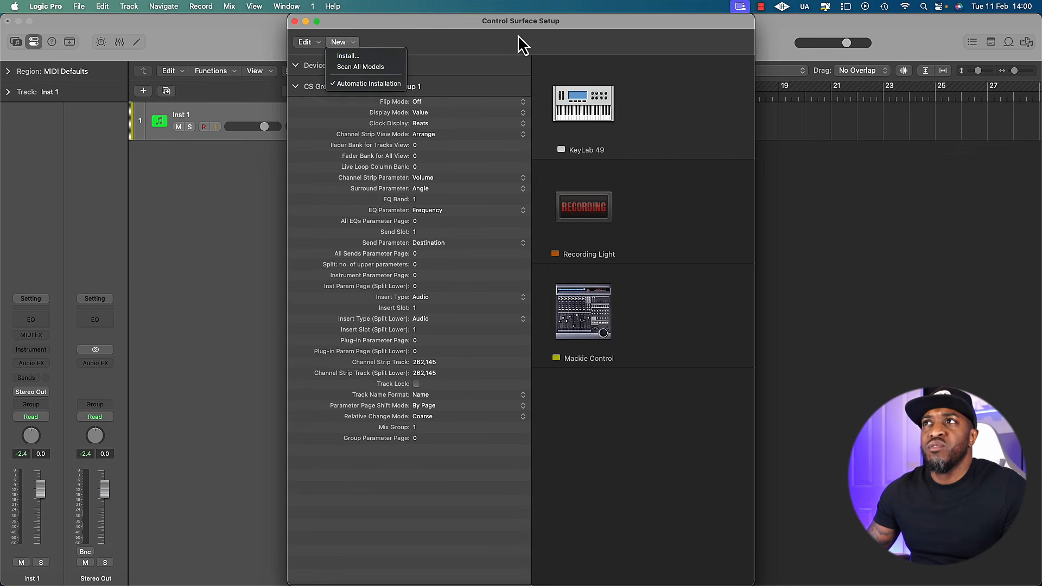
click(479, 23)
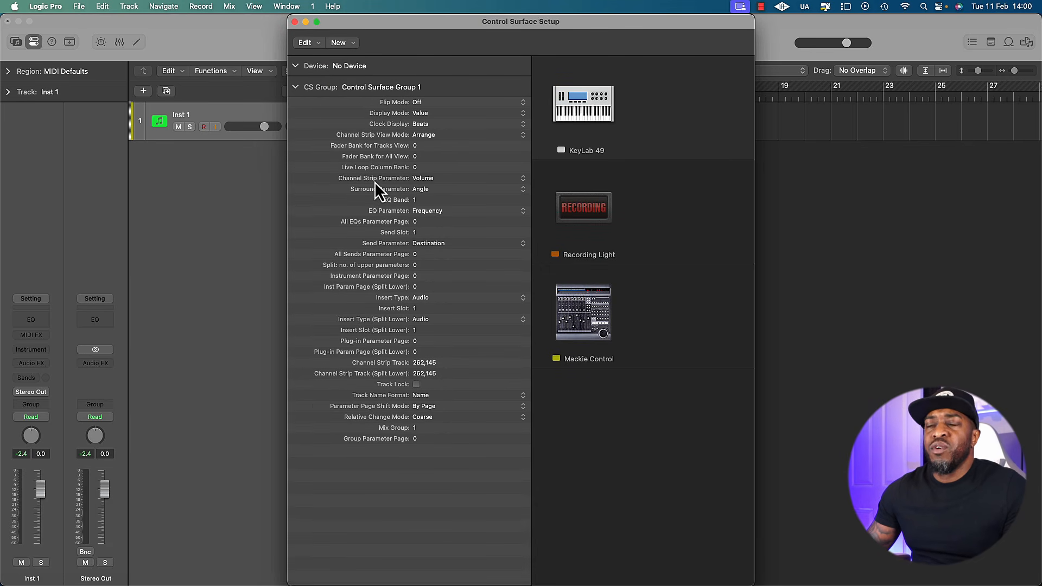
click(294, 22)
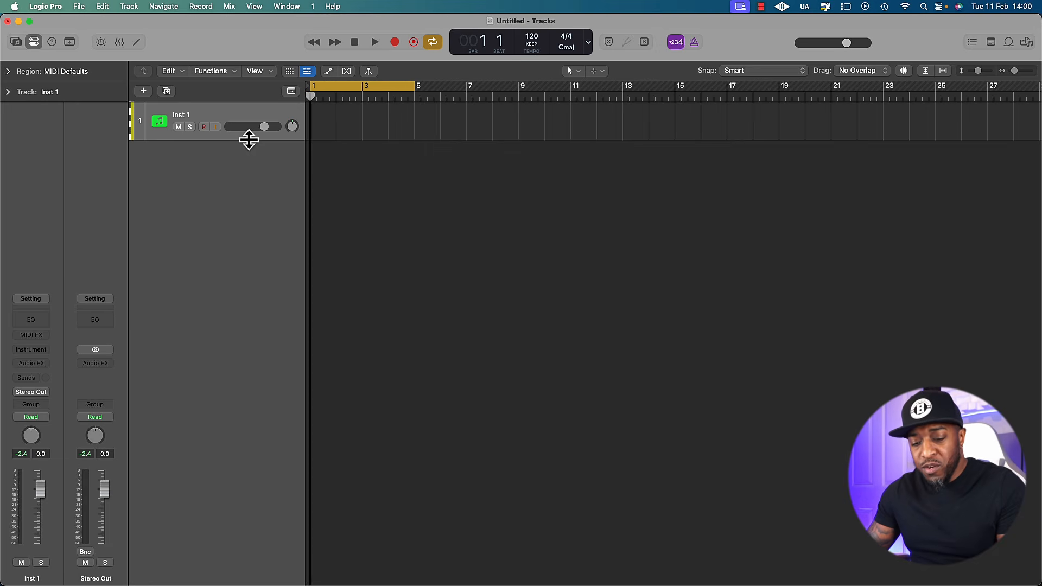
Step: Show the Musical Typing keyboard, move it higher over the tracks area, and hide it again
key(super+k)
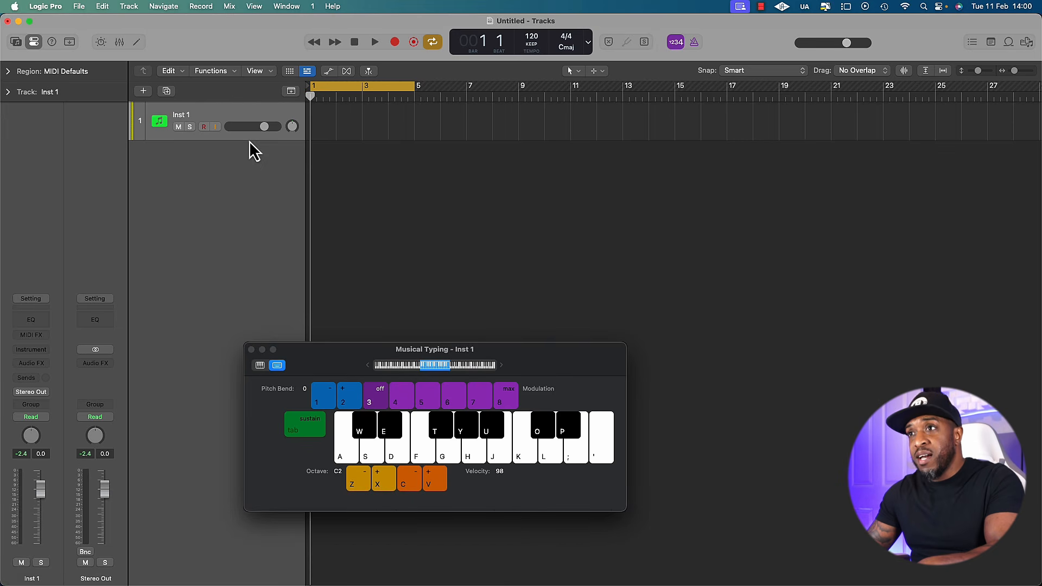
drag(575, 351, 765, 184)
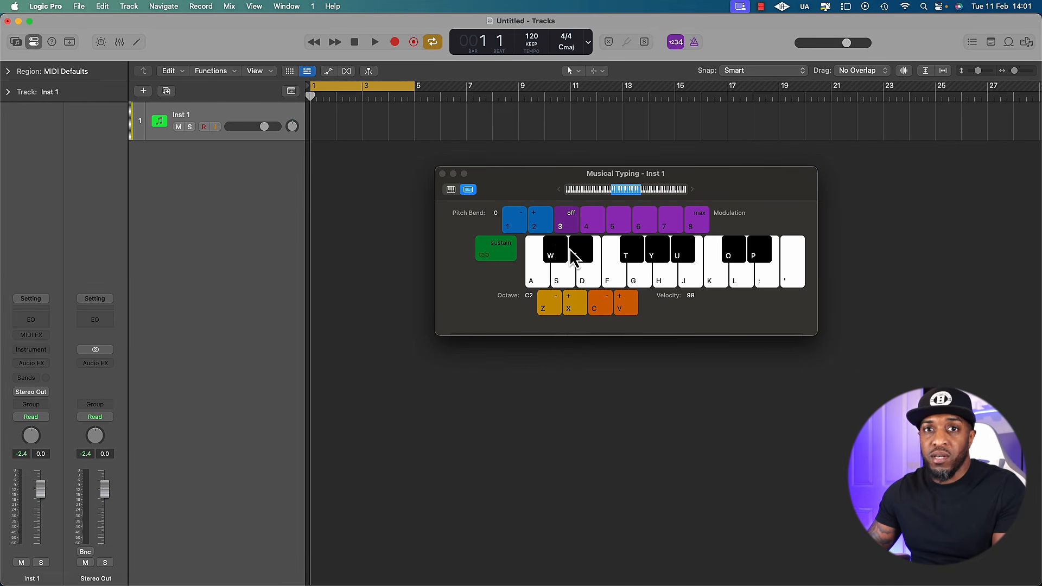
key(super+k)
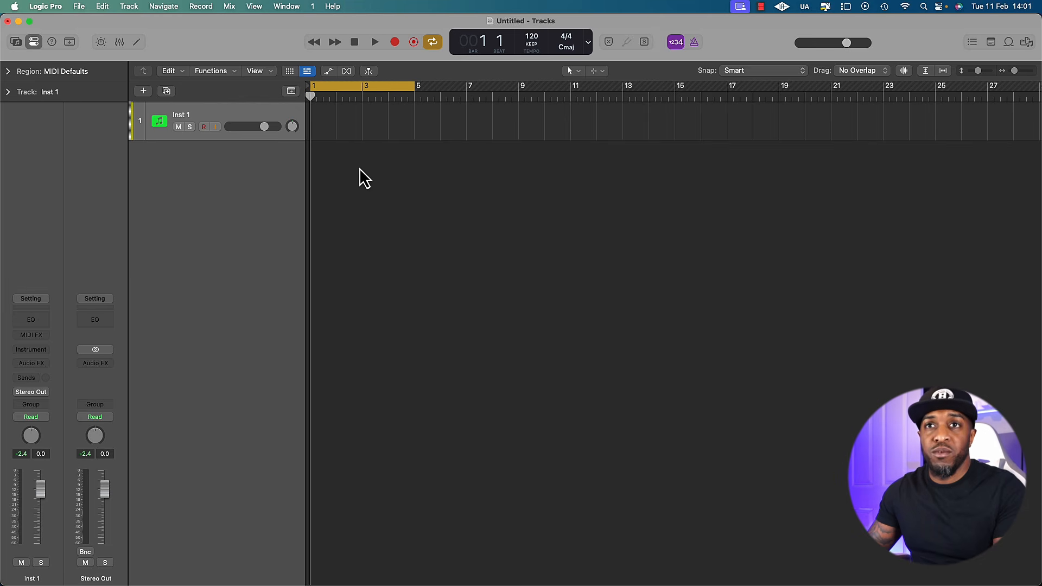
Step: Show and hide the library, and hide and restore the inspector
key(y)
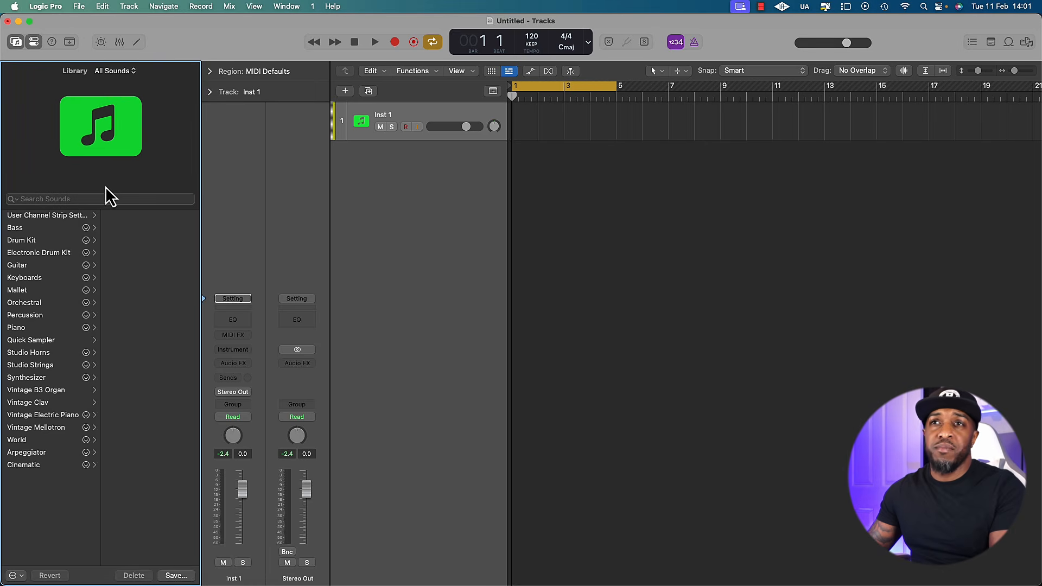
key(y)
key(i)
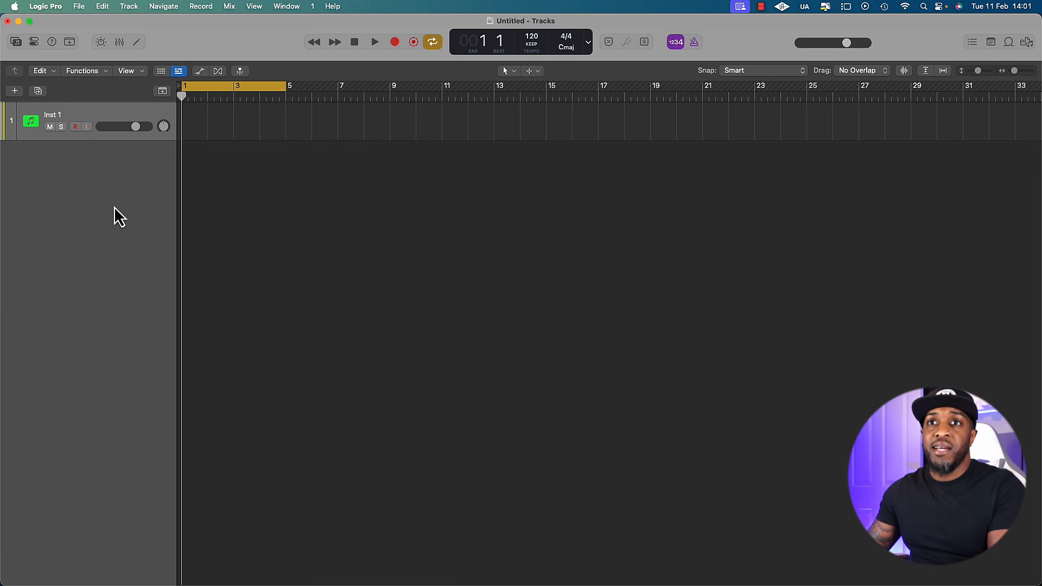
key(i)
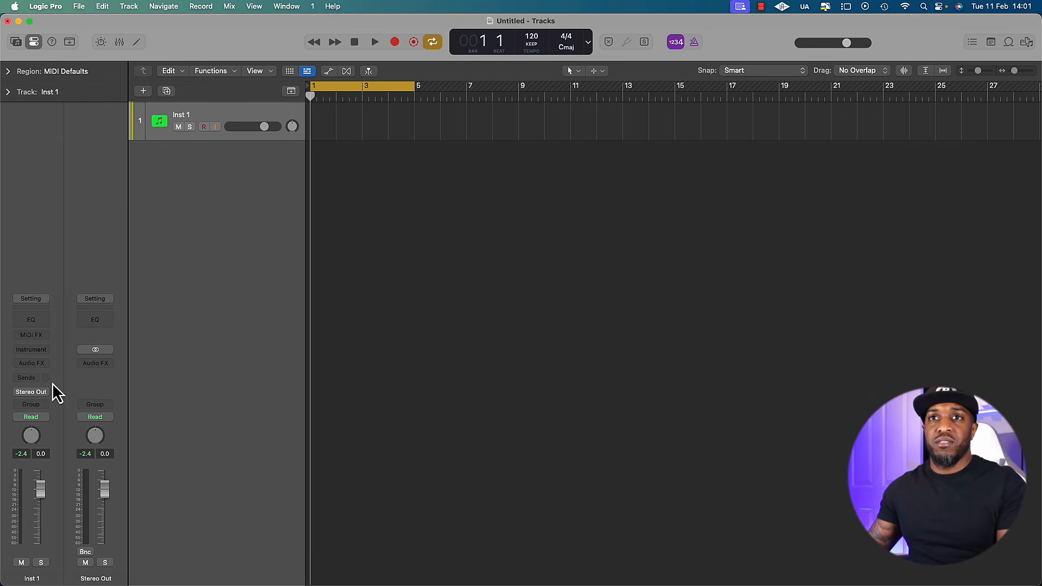
Step: Load the After Party patch from the library's Electronic Drum Kit category onto the Inst 1 track
click(40, 351)
key(Escape)
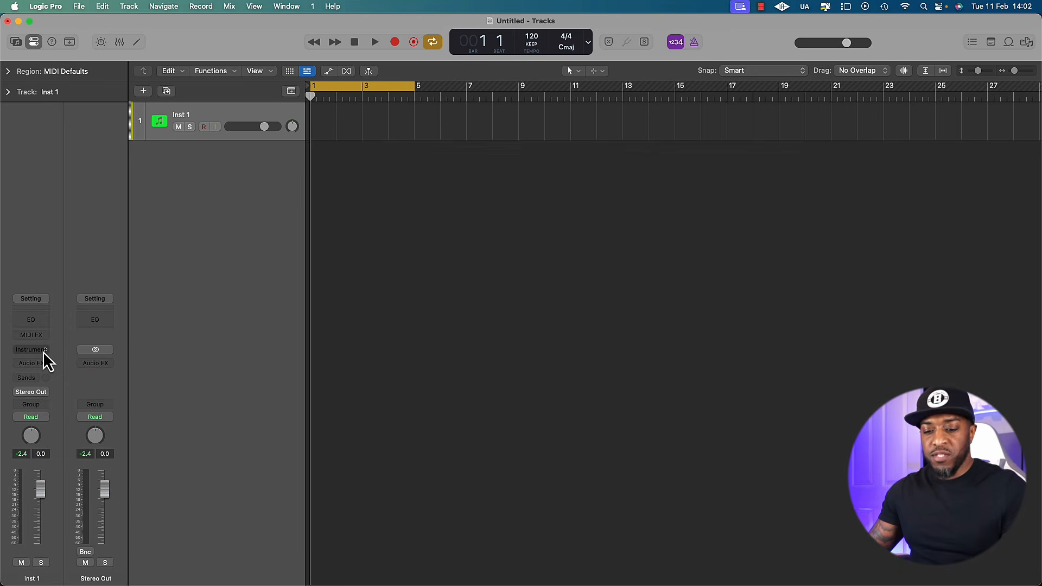
key(y)
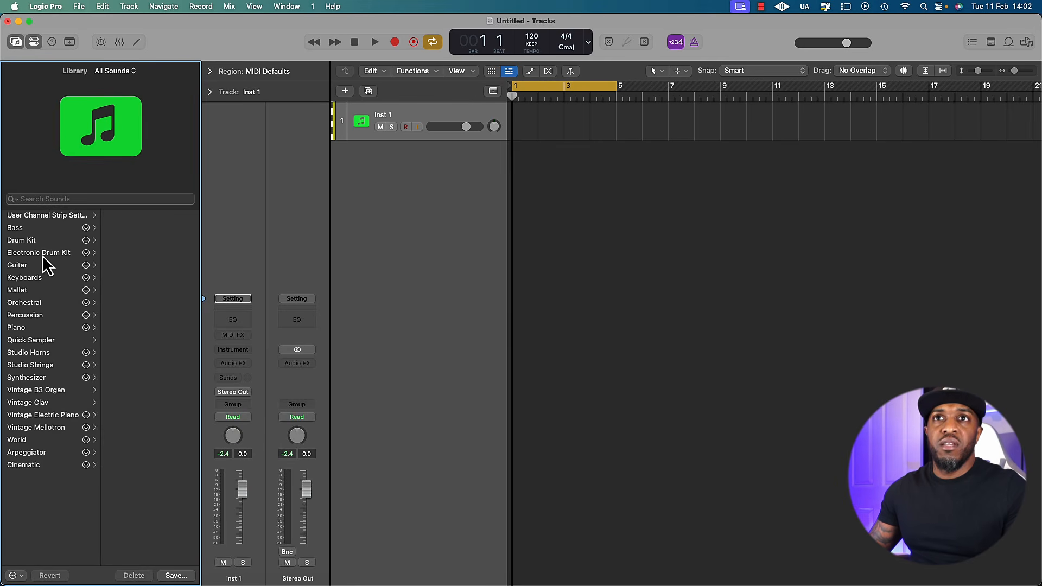
click(44, 254)
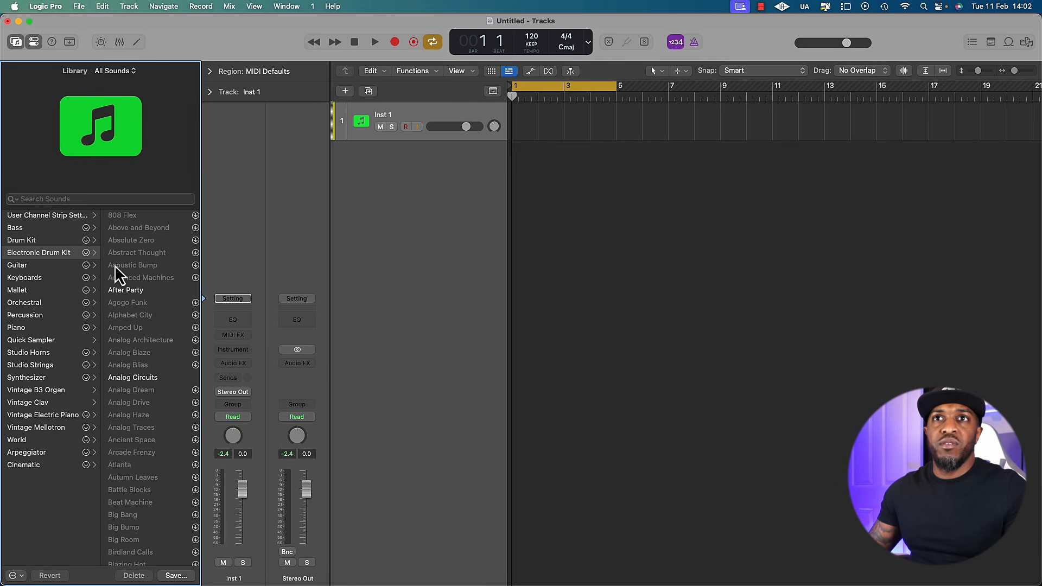
click(136, 293)
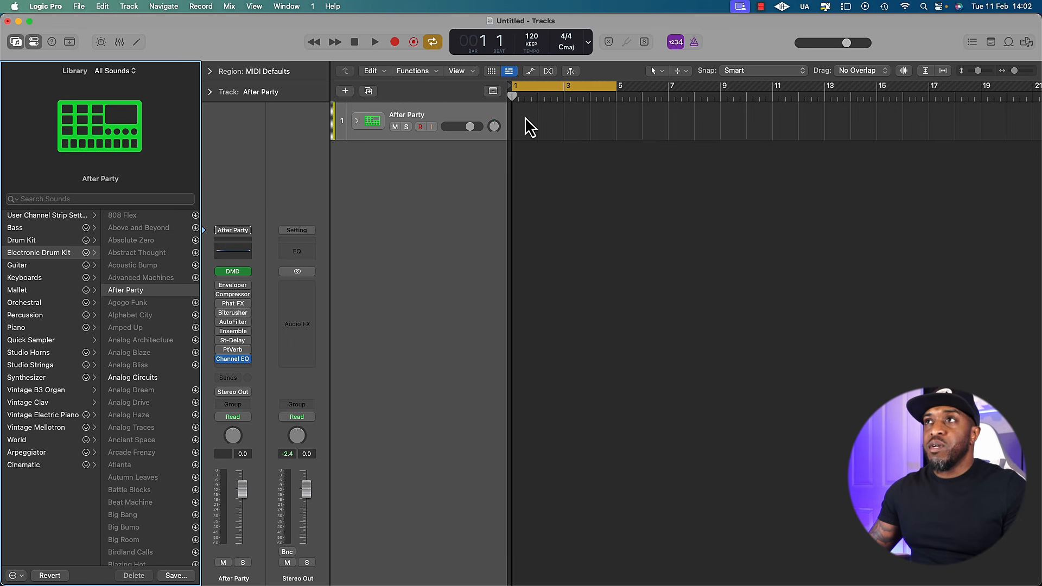
Step: Create a pattern region at bar 1 on the After Party track and set the project tempo to 105
scroll(518, 194, up, 5)
right_click(530, 155)
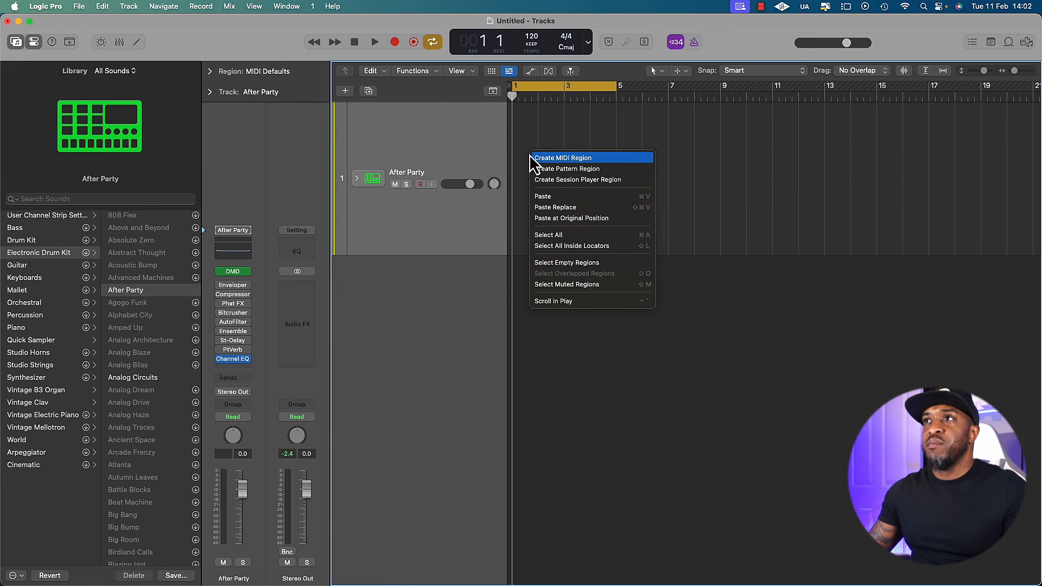
click(558, 172)
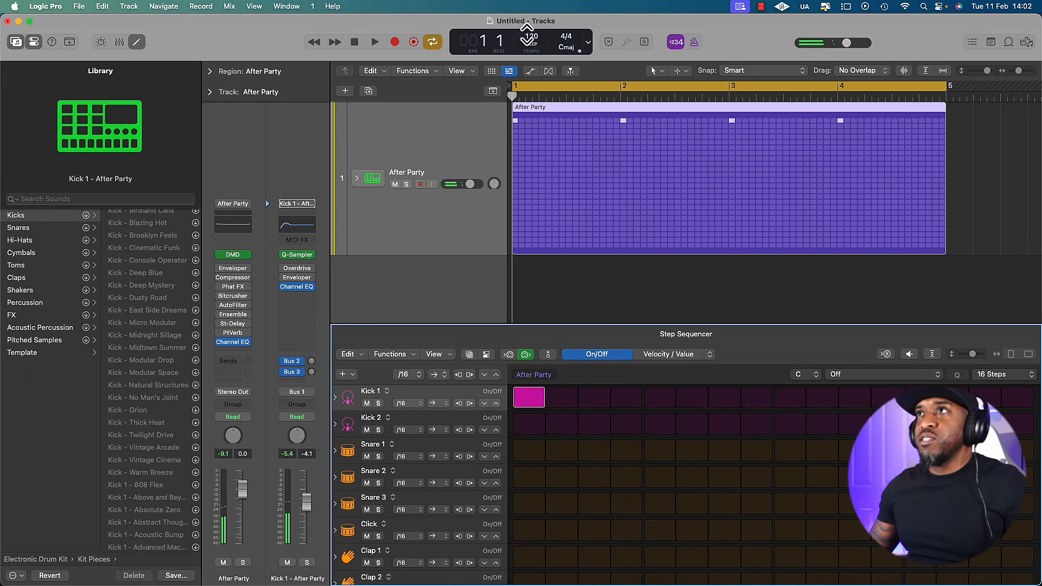
drag(526, 38, 535, 60)
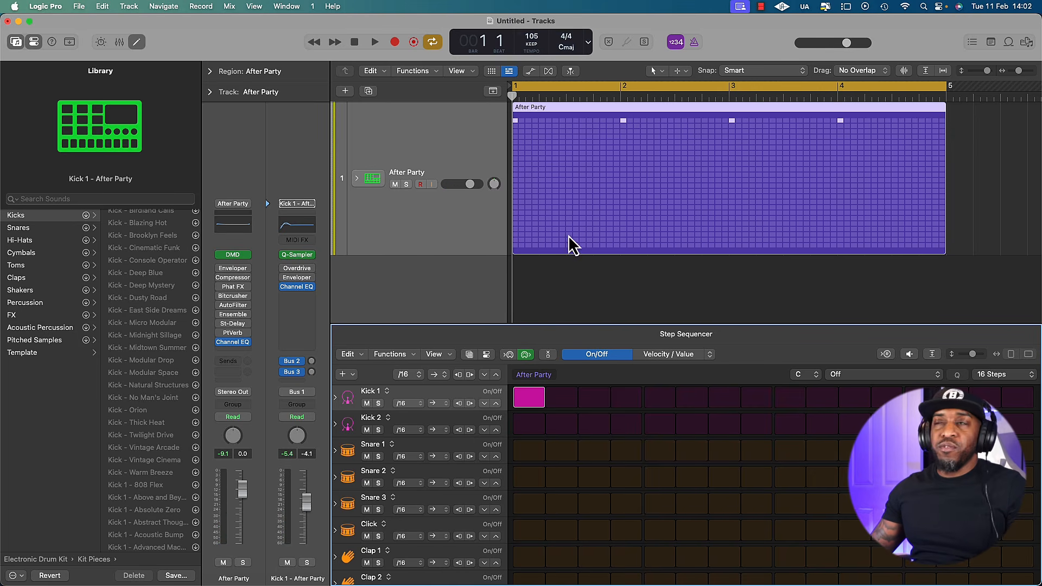
Step: Try Kick 1 hits on steps 5 and 9, and set the pattern length to 32 steps
click(659, 399)
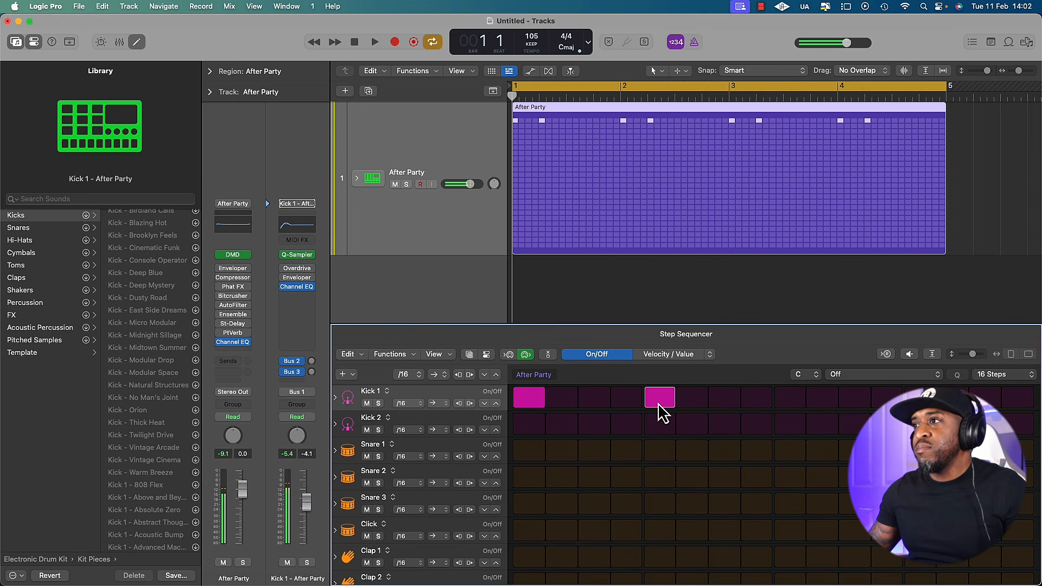
click(783, 401)
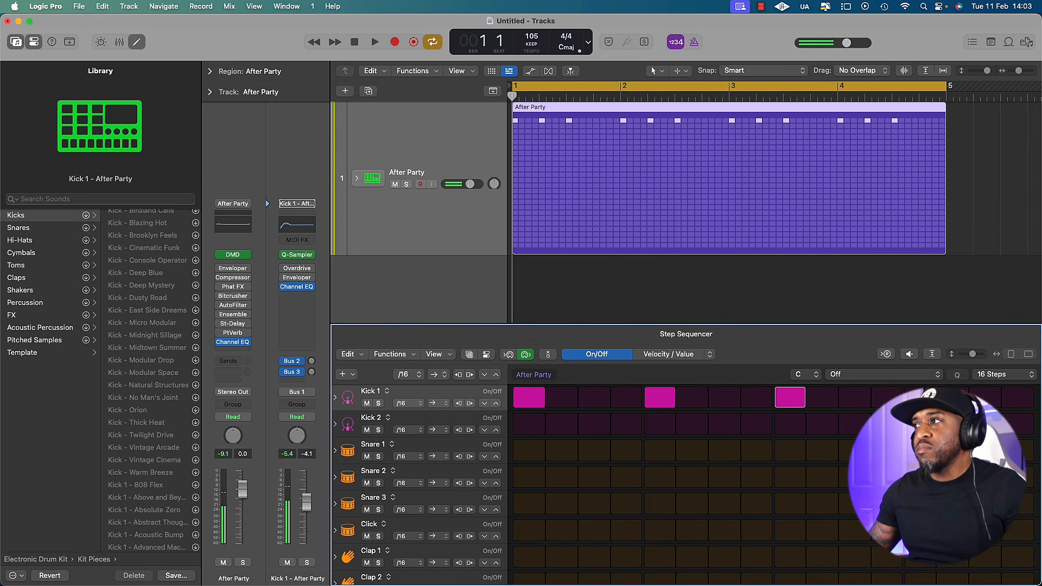
click(999, 375)
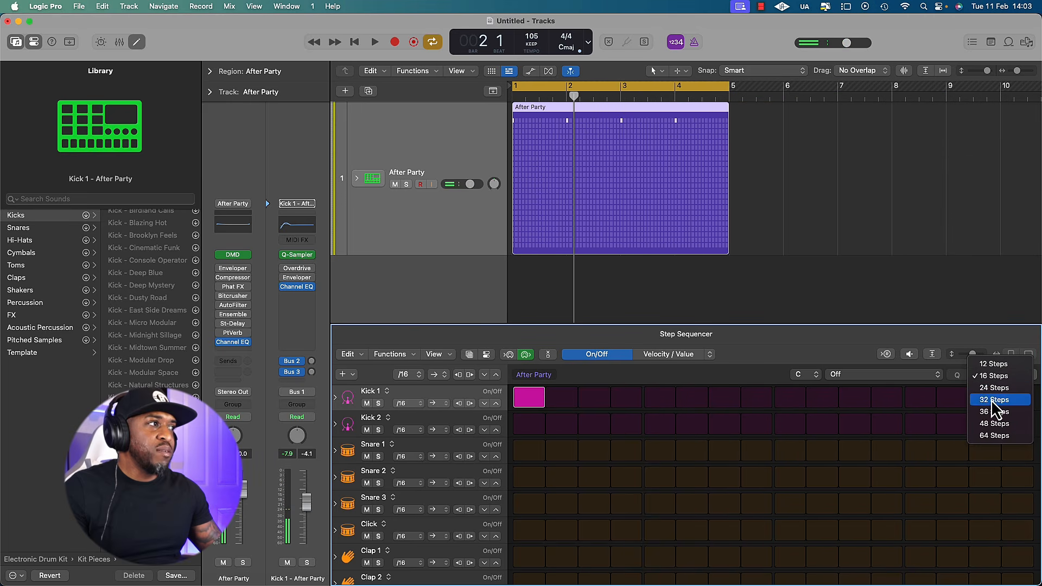
click(991, 400)
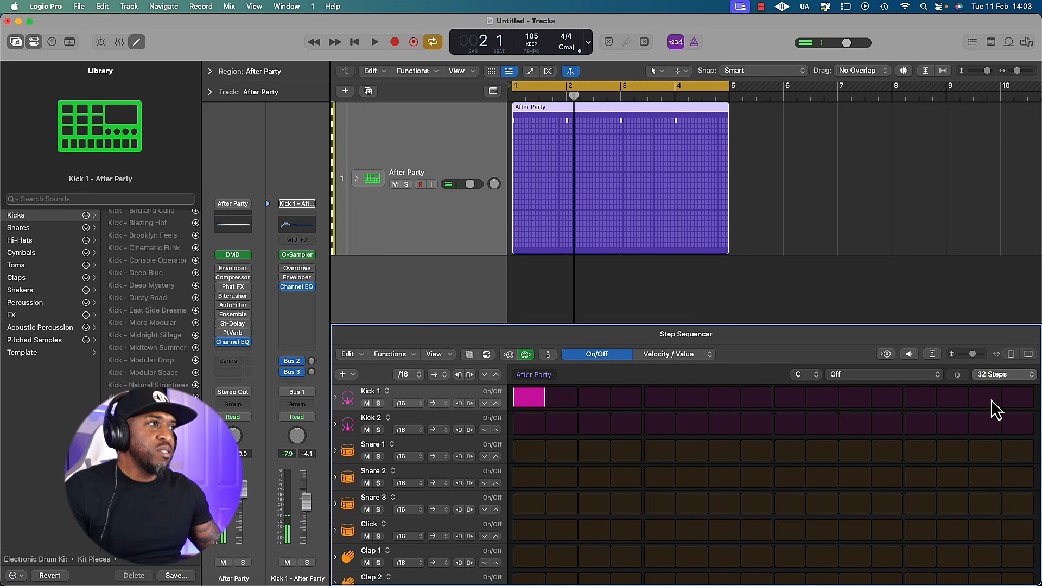
Step: Place Kick 1 hits on every fourth step from step 1 across the 32-step pattern and play it back
click(586, 402)
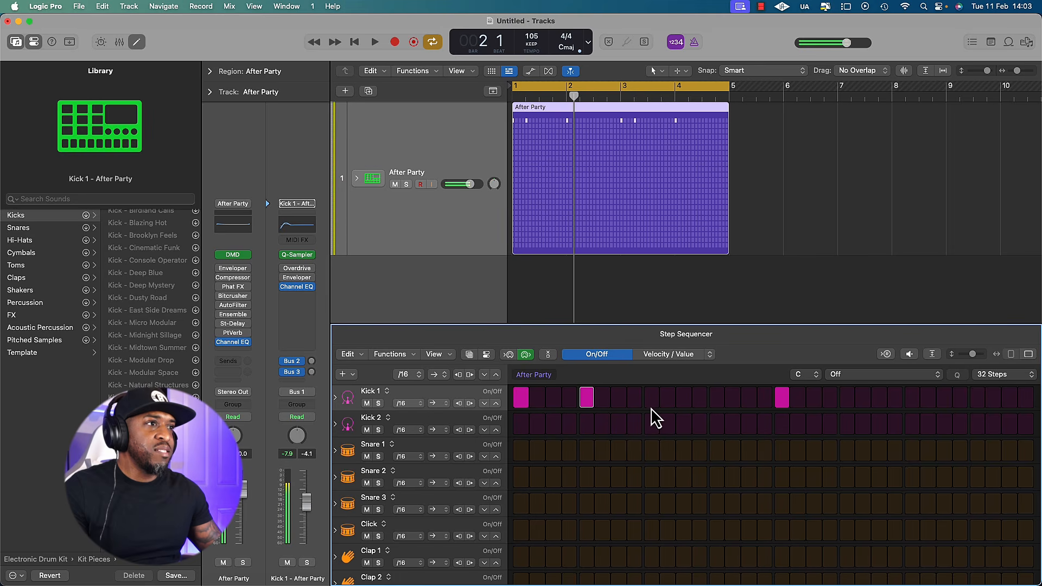
click(652, 401)
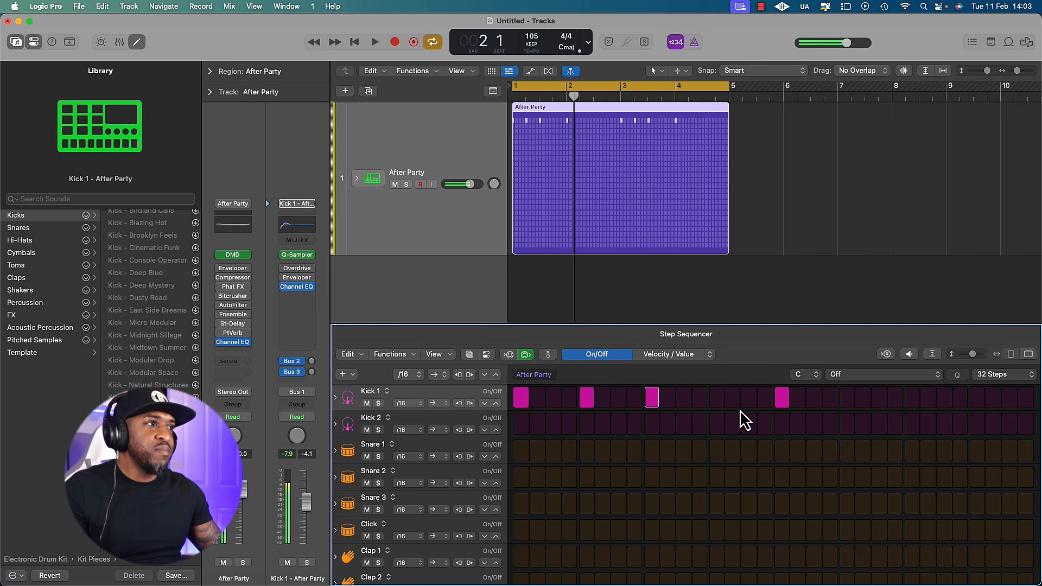
click(895, 402)
click(910, 401)
click(975, 402)
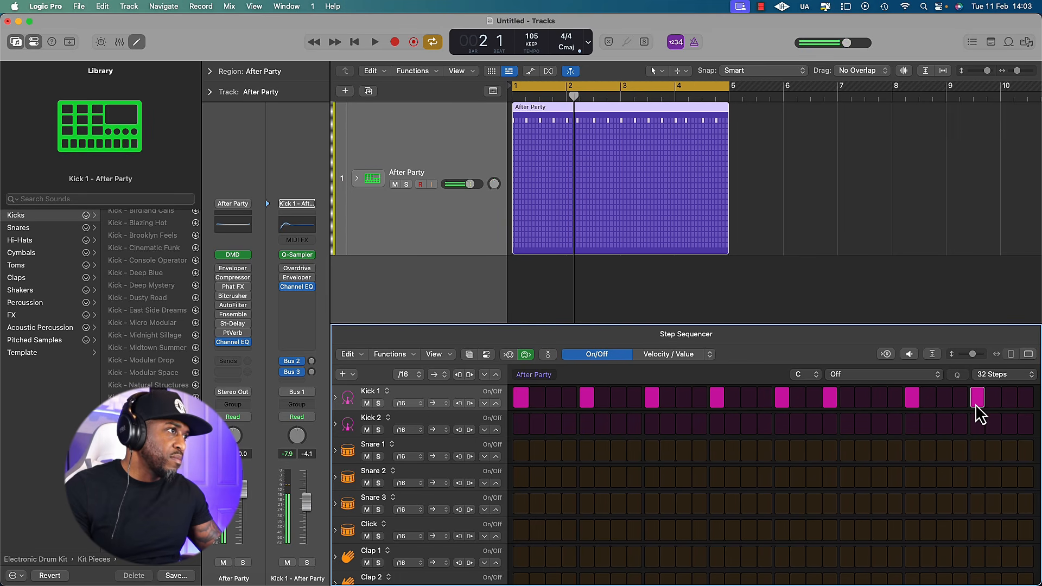
key(space)
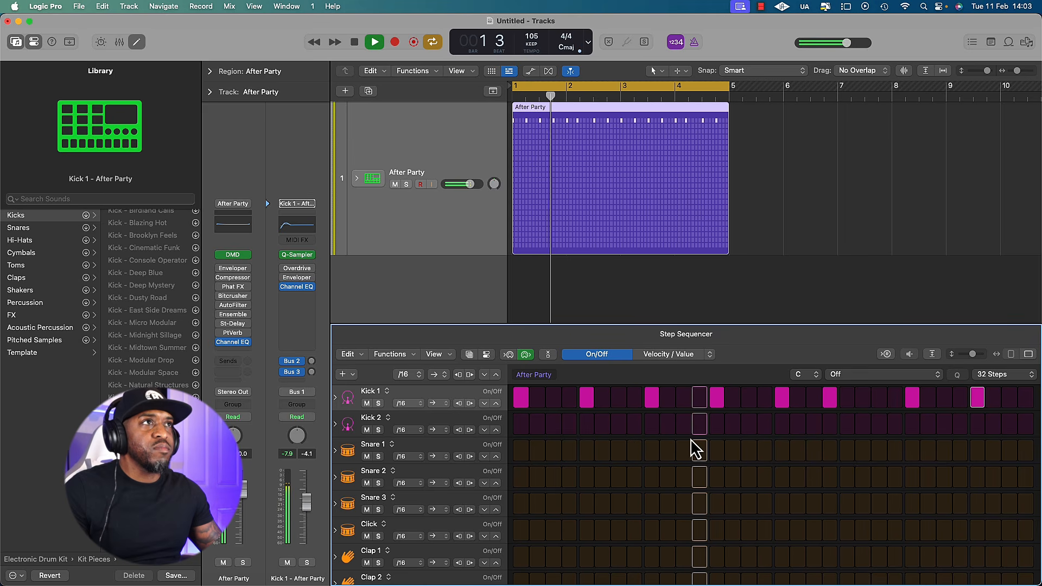
key(space)
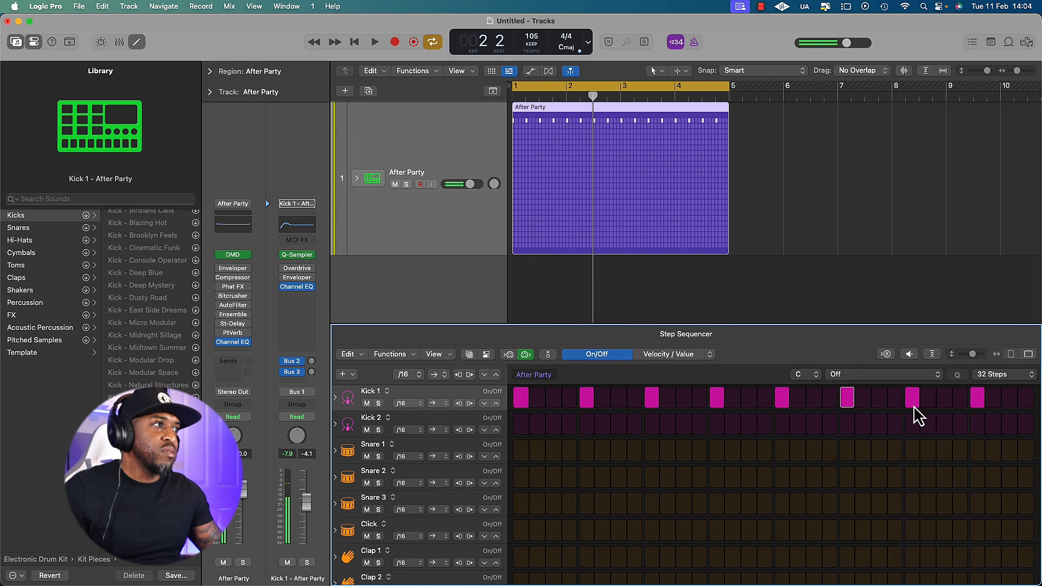
Step: Play the pattern while placing Snare 1 hits on steps 5, 13, 21 and 29
key(space)
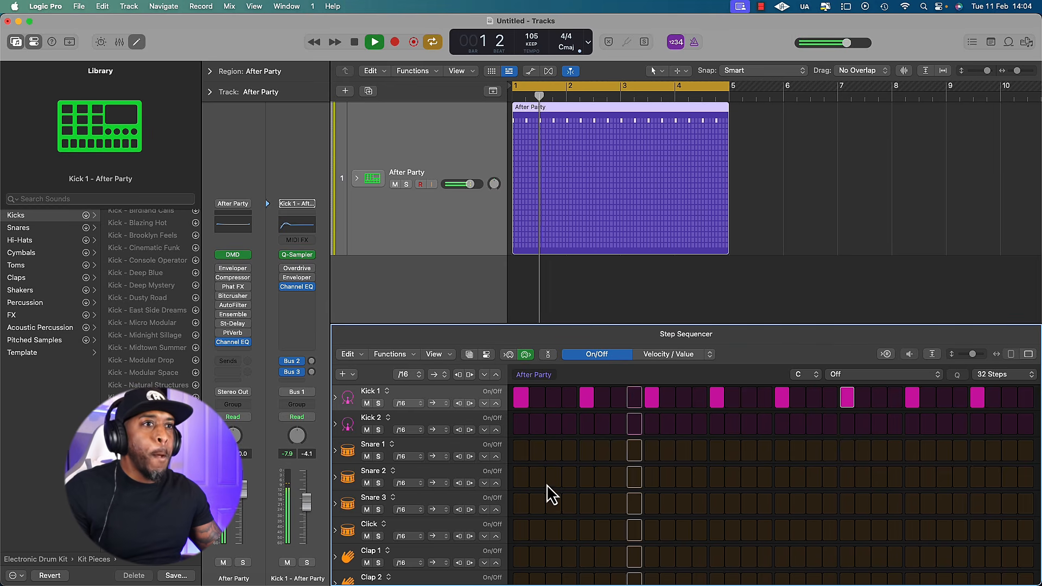
click(585, 453)
click(718, 453)
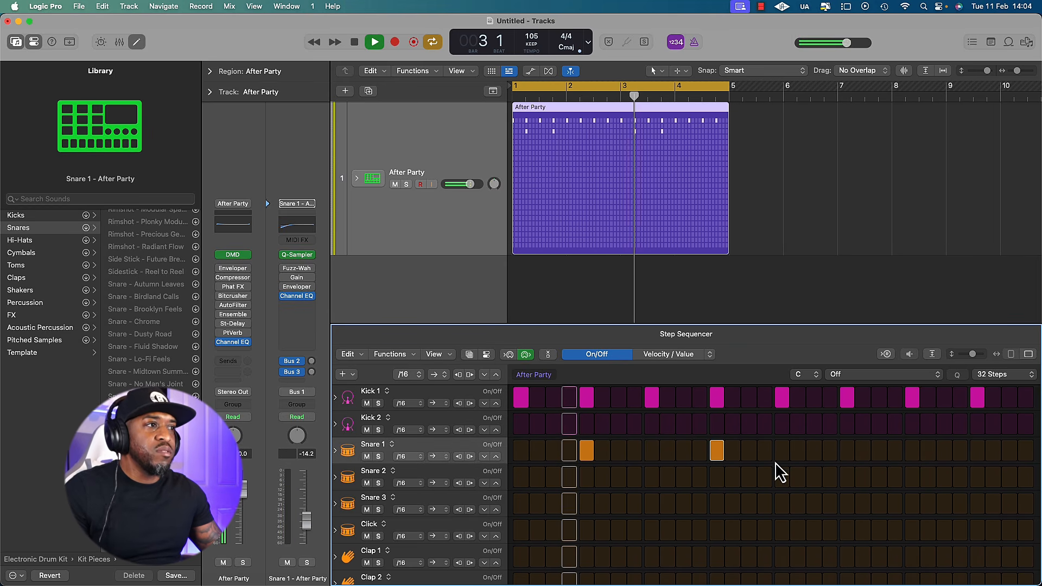
click(848, 452)
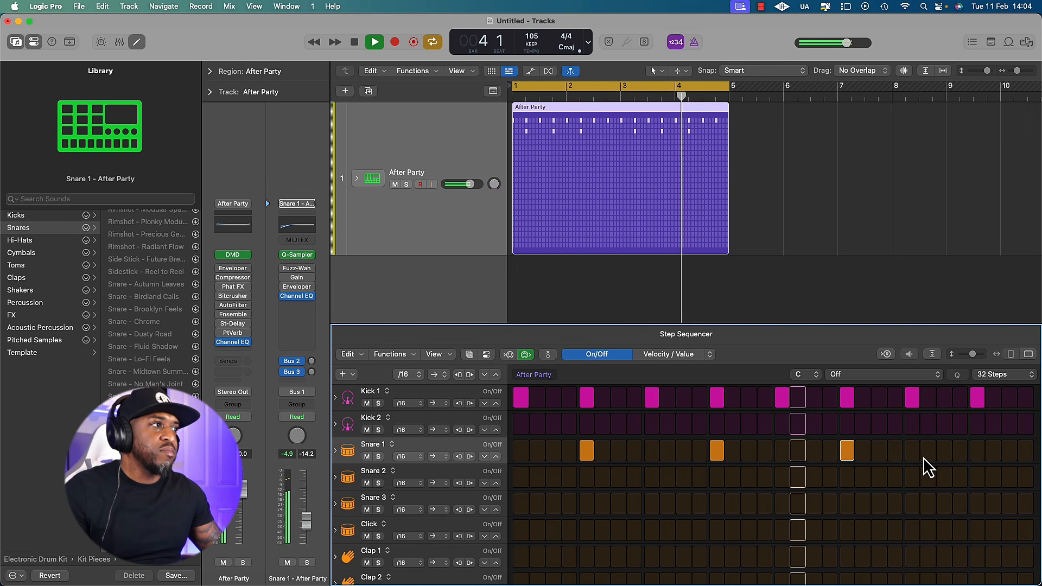
Step: Place Hi-Hat 1 hits on every second step from step 1, add an extra hit on step 20, and stop playback
scroll(706, 487, down, 5)
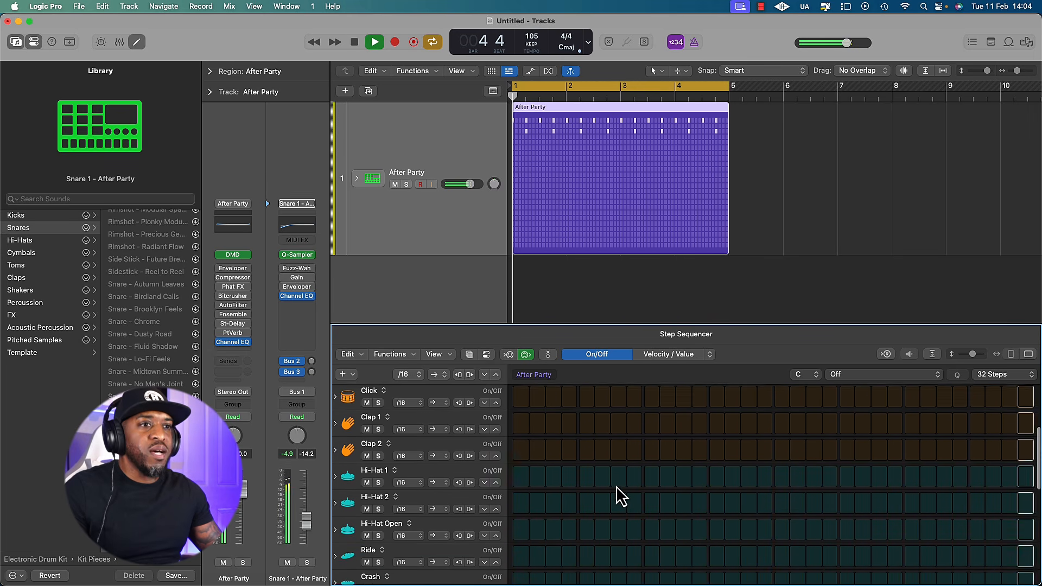
click(521, 475)
click(553, 476)
click(586, 475)
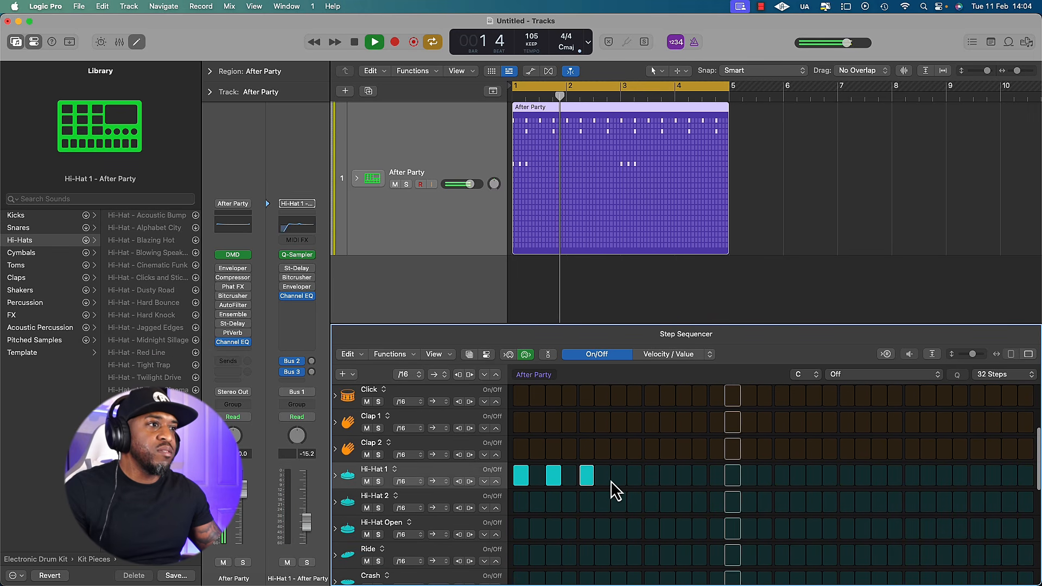
click(618, 476)
click(651, 476)
click(684, 476)
click(716, 475)
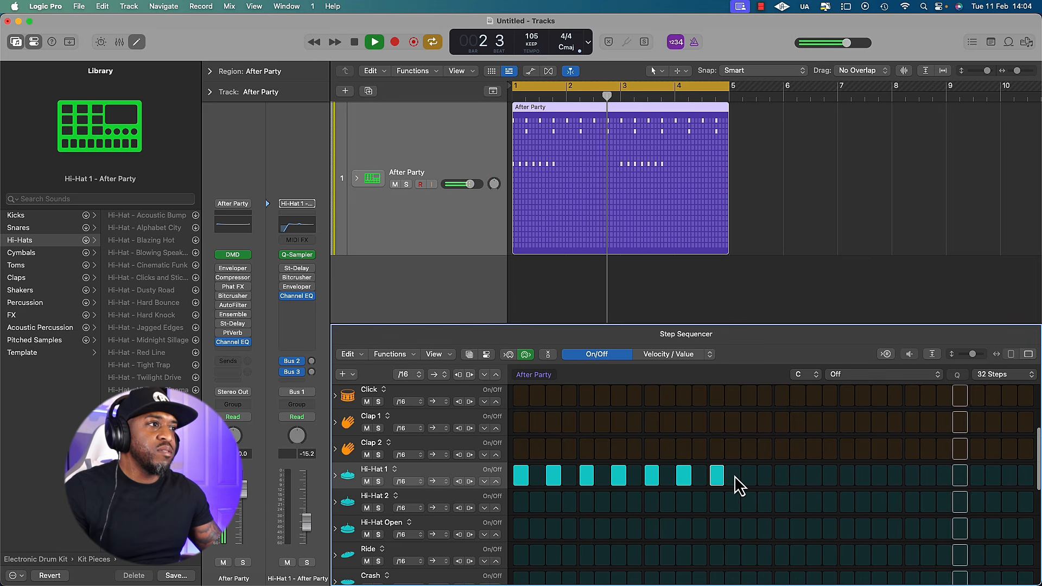
click(749, 476)
click(782, 476)
click(813, 475)
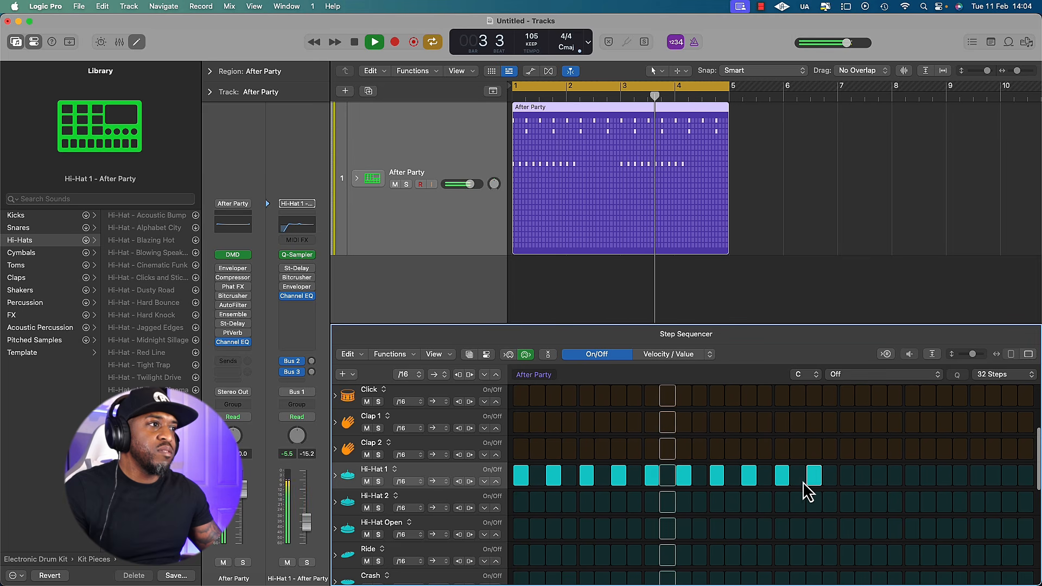
click(849, 477)
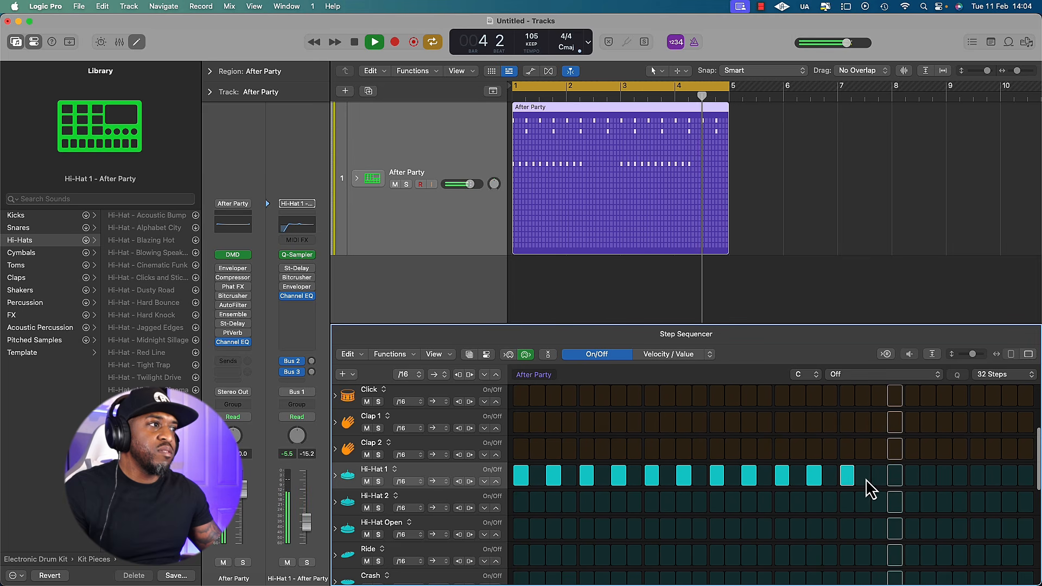
click(879, 476)
click(912, 475)
click(945, 476)
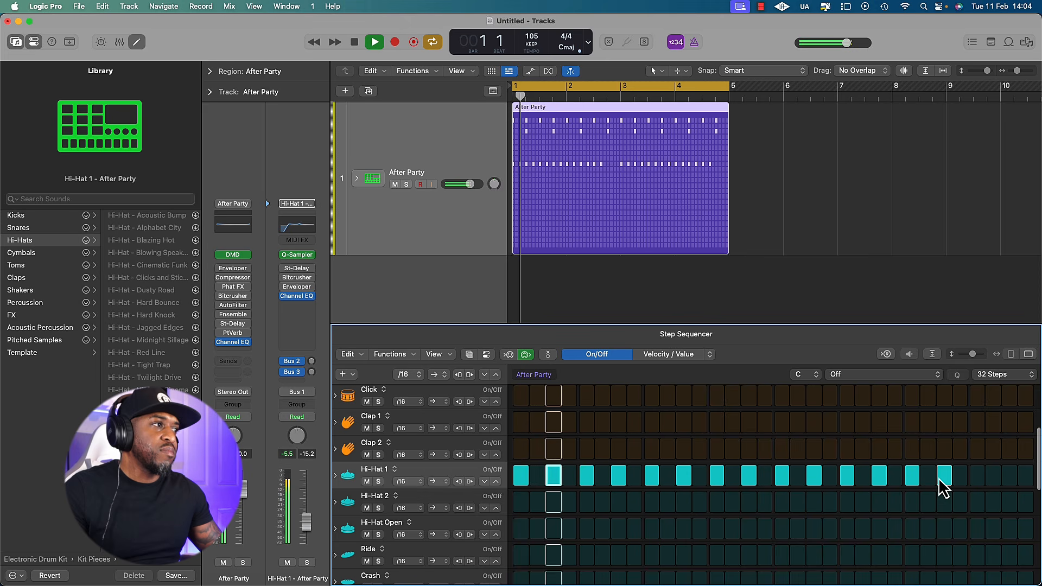
click(977, 476)
click(1005, 477)
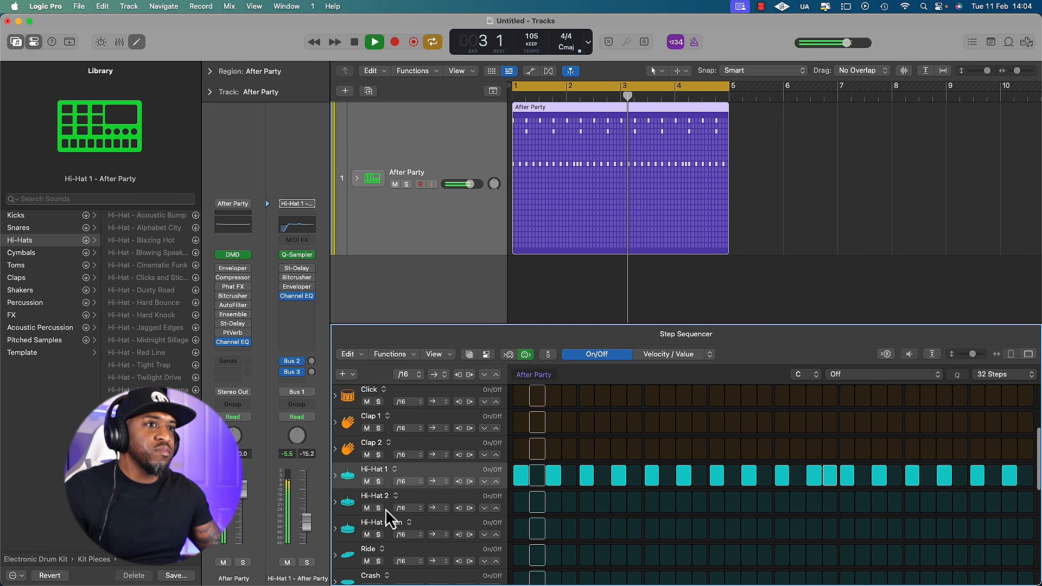
key(space)
Step: Set Hi-Hat 1 velocities to 57 on steps 3 and 7, 47 on step 11, 44 on step 15 and 42 on step 20
click(335, 503)
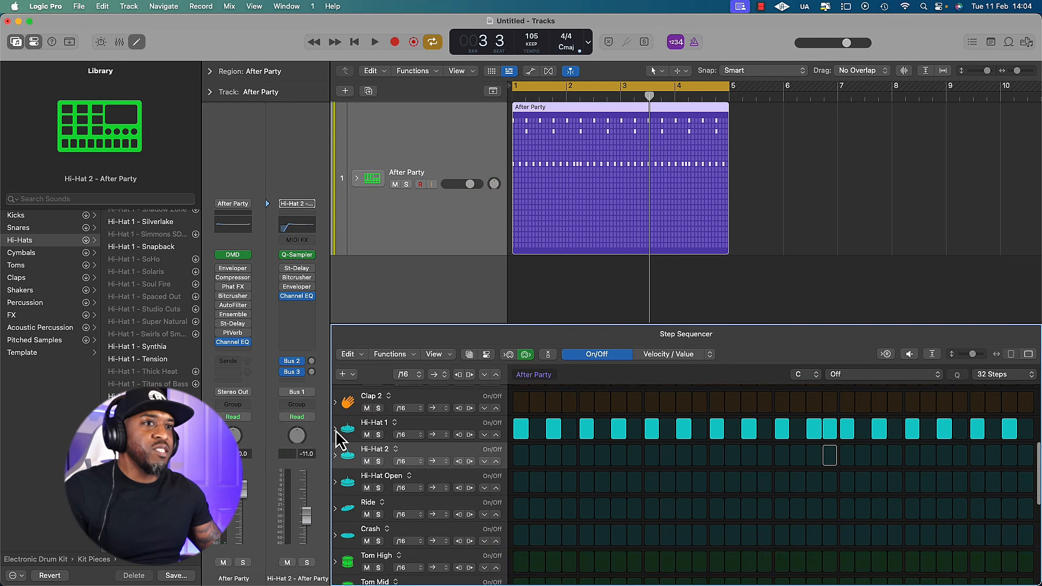
click(336, 430)
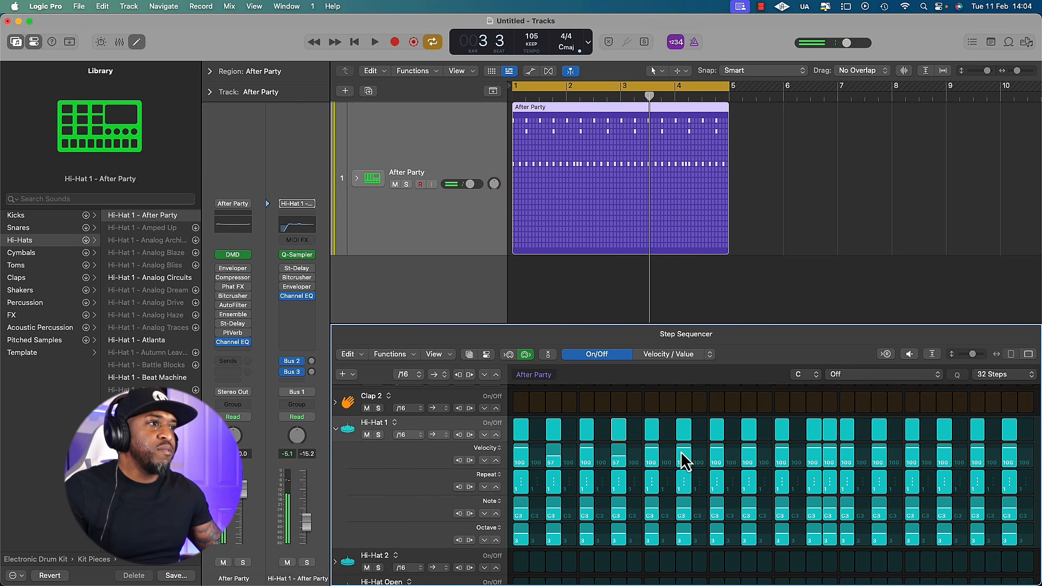
key(space)
drag(746, 459, 750, 475)
drag(830, 452, 832, 464)
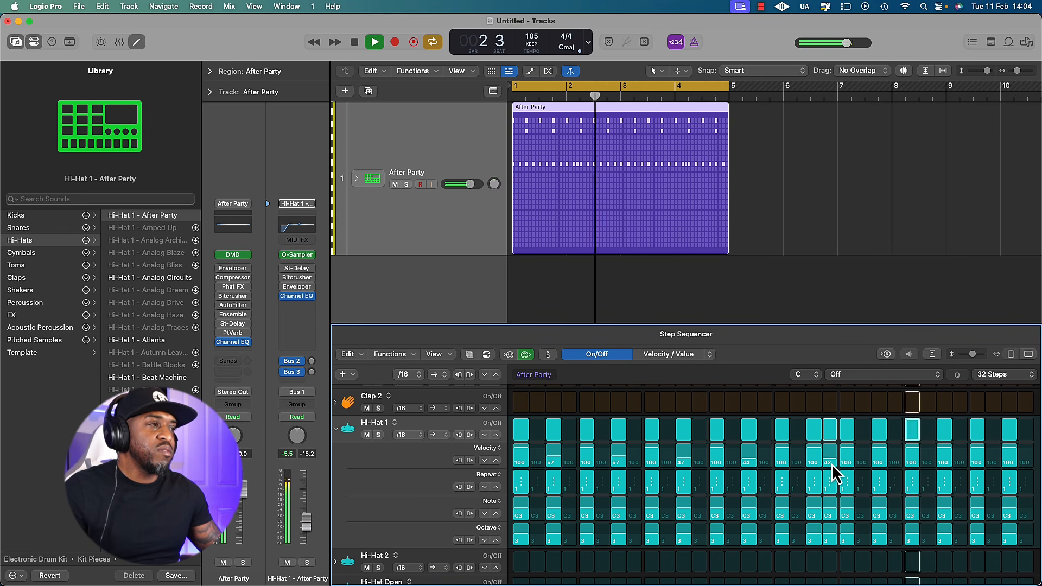
click(335, 429)
key(space)
Step: Try a Tom High hit on step 3 while playing the pattern
scroll(630, 458, down, 5)
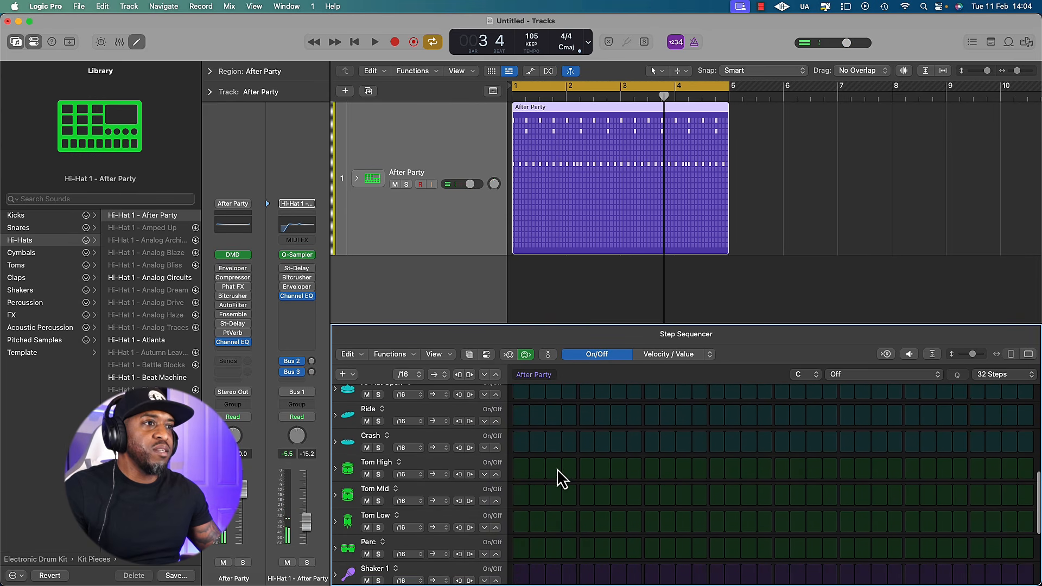
click(557, 468)
key(space)
click(557, 468)
key(space)
Step: Try Tom Mid and Tom High hits on step 2, keep only the Tom High hit, and play the pattern
click(536, 498)
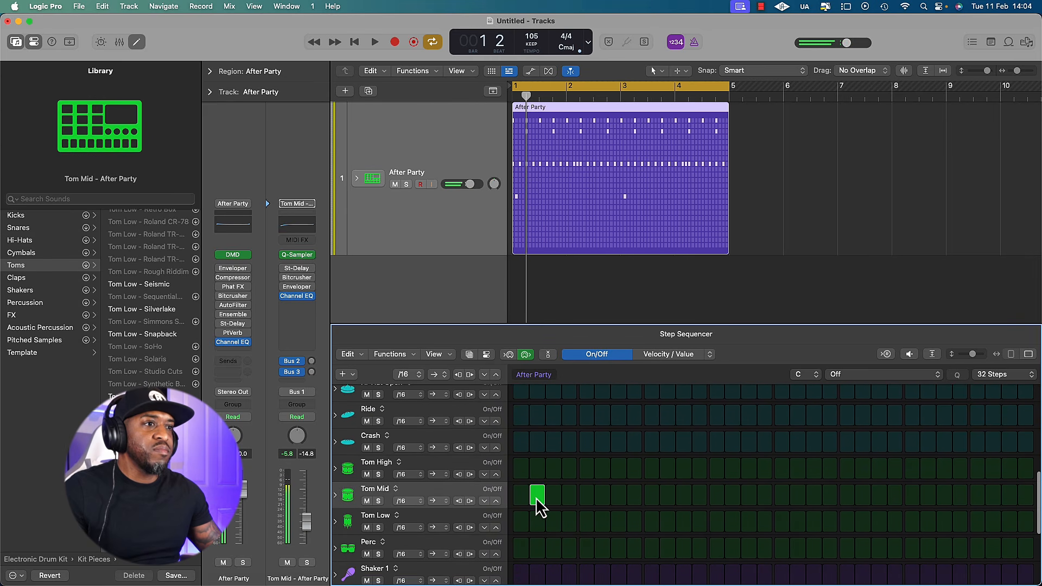
click(536, 469)
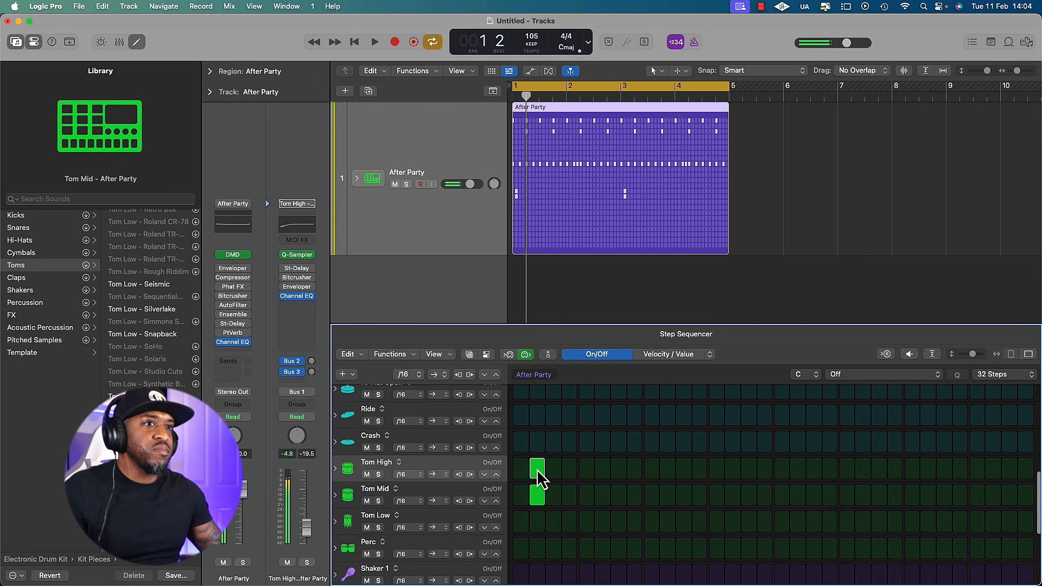
click(536, 497)
key(space)
key(space)
key(space)
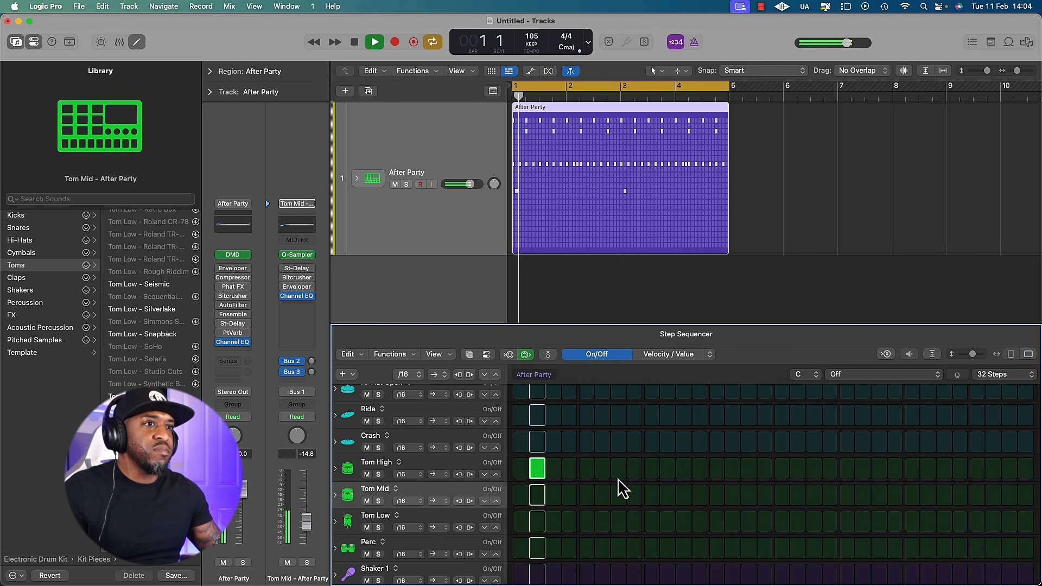
key(space)
Step: Switch the Tom High hit on step 2 off and back on while playing the pattern to compare
scroll(617, 480, up, 5)
scroll(618, 480, down, 3)
click(539, 558)
key(space)
scroll(543, 521, down, 2)
key(space)
click(542, 498)
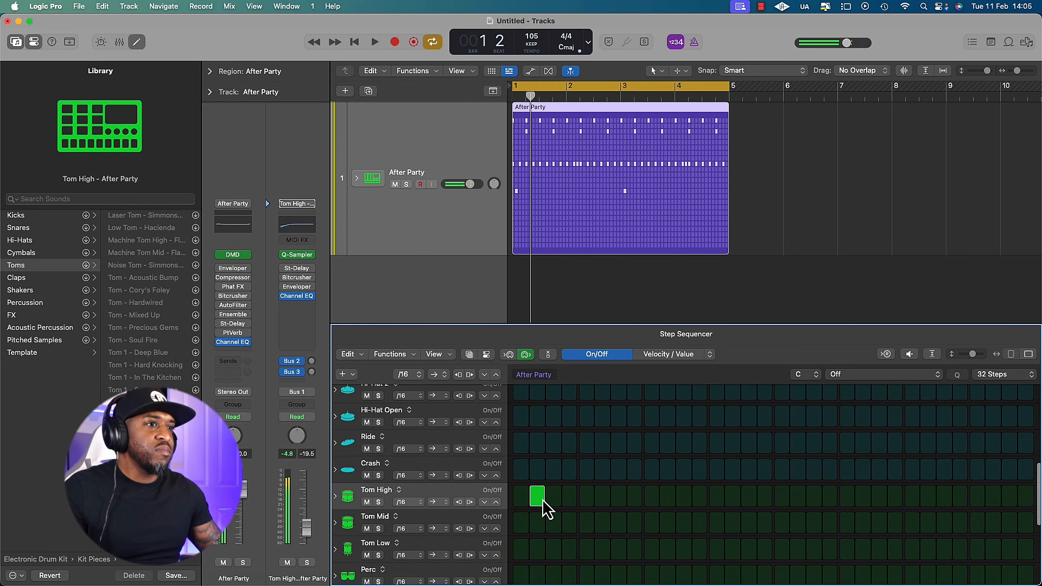
key(space)
key(space)
key(space)
scroll(619, 499, up, 1)
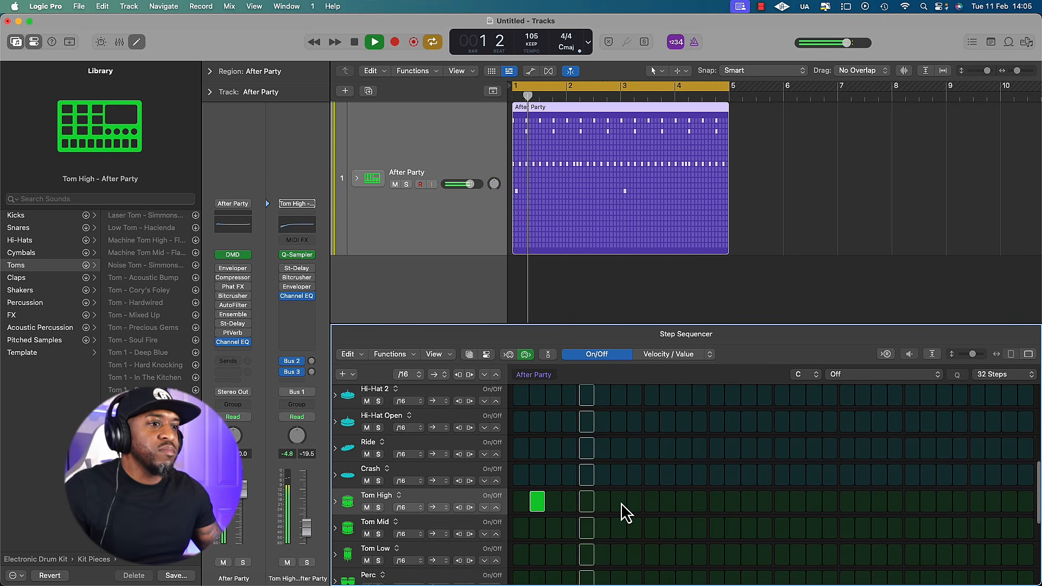
key(space)
Step: Show and hide the mixer, and start playback of the drum pattern
key(x)
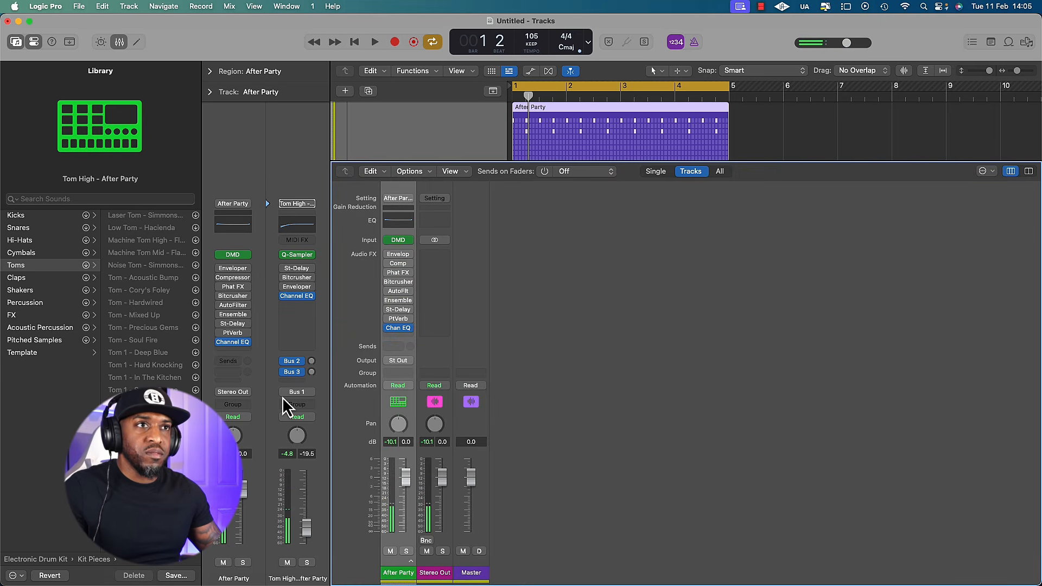
key(x)
key(space)
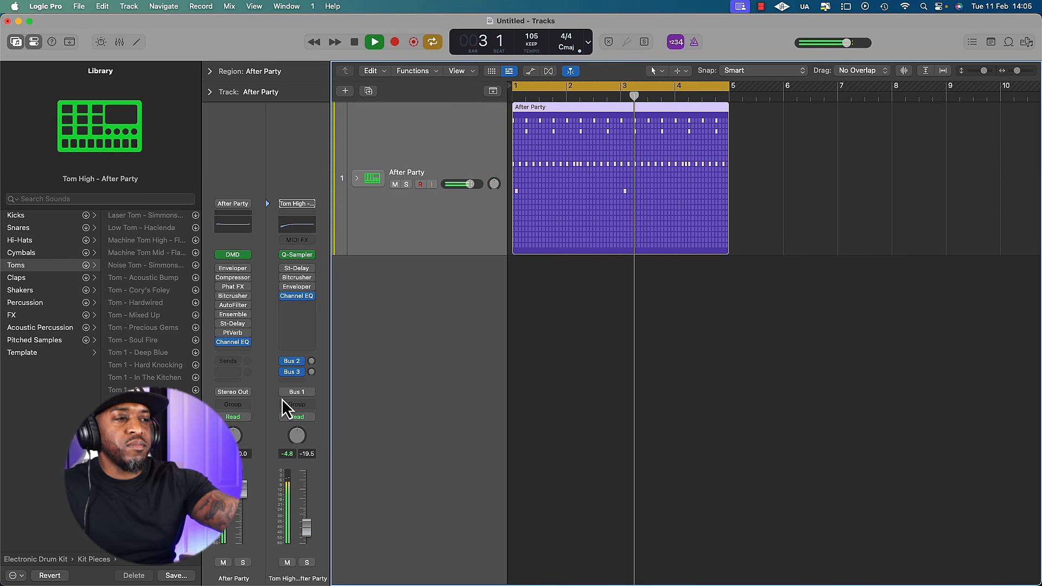
Step: Replay the pattern from the beginning, stop it, and reopen the After Party region in the Step Sequencer
key(Return)
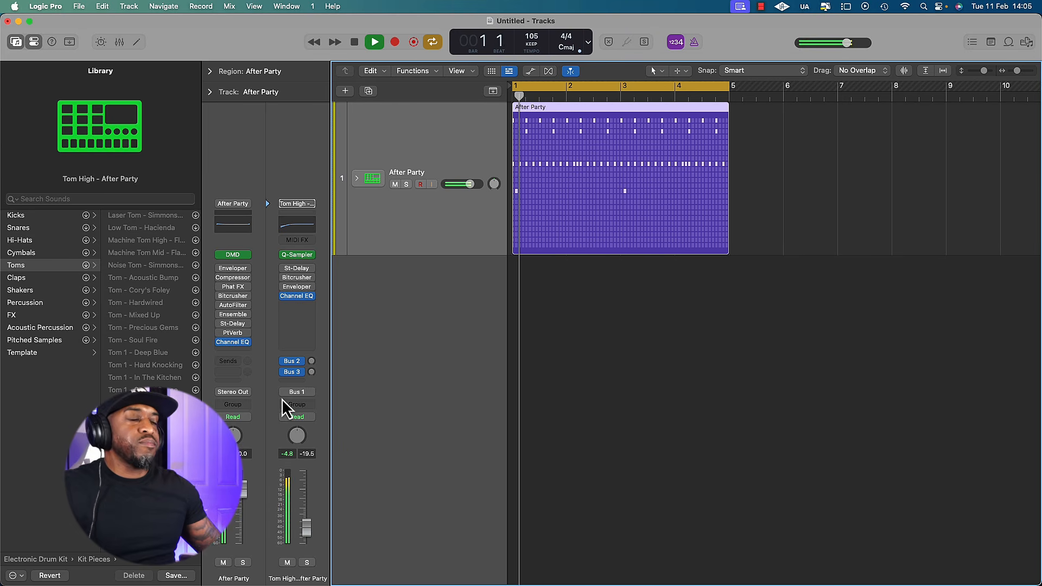
key(space)
double_click(593, 107)
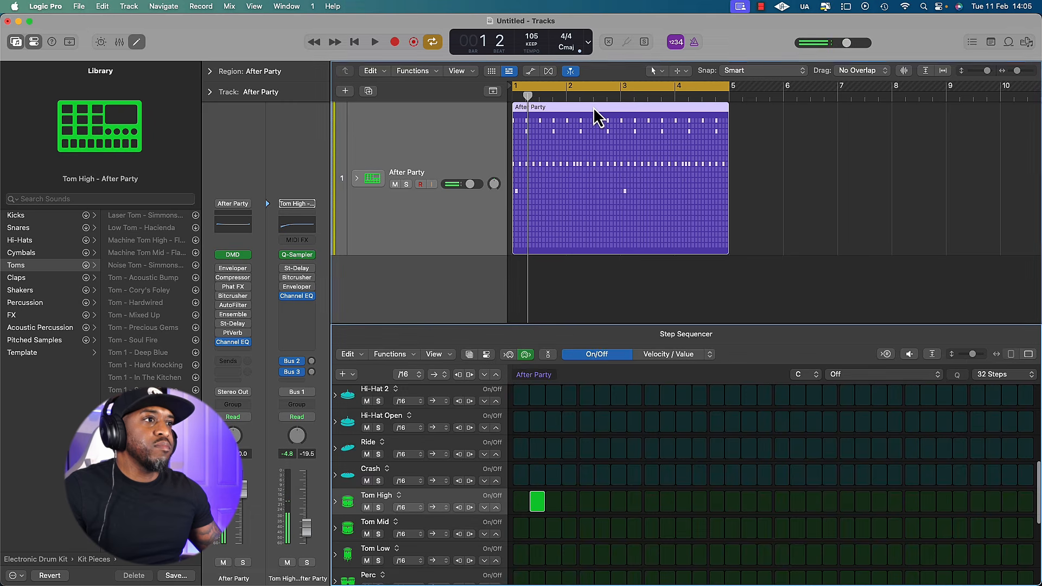
Step: Add Tom High hits on steps 15, 18 and 30, playing and stopping the pattern to check them
key(space)
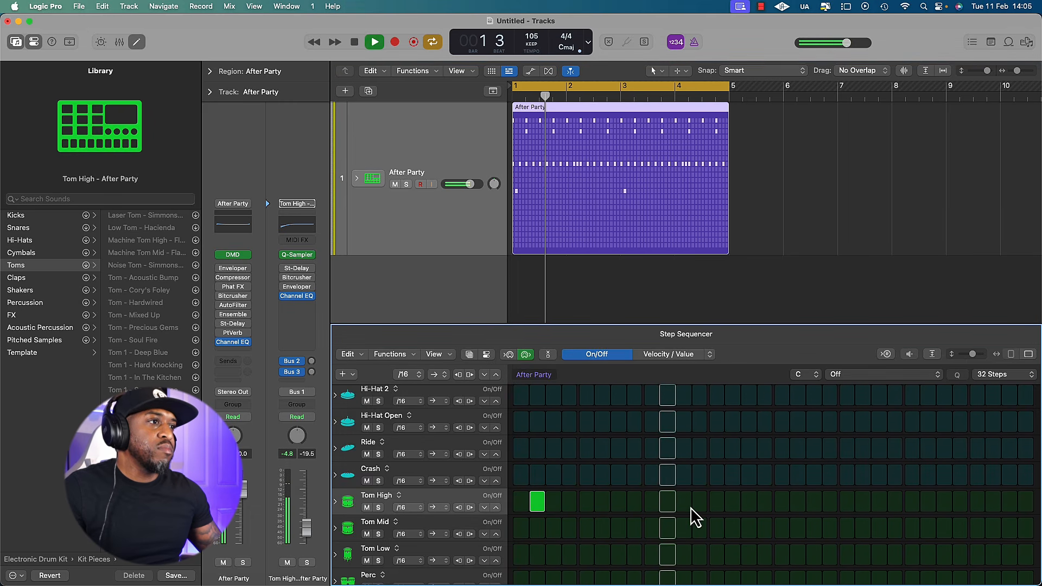
key(space)
key(space)
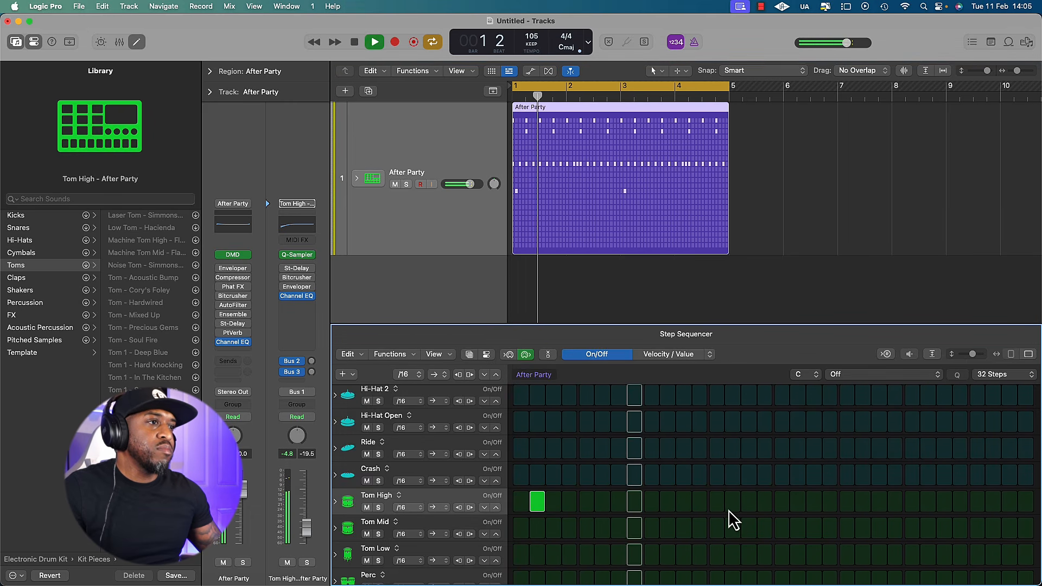
key(space)
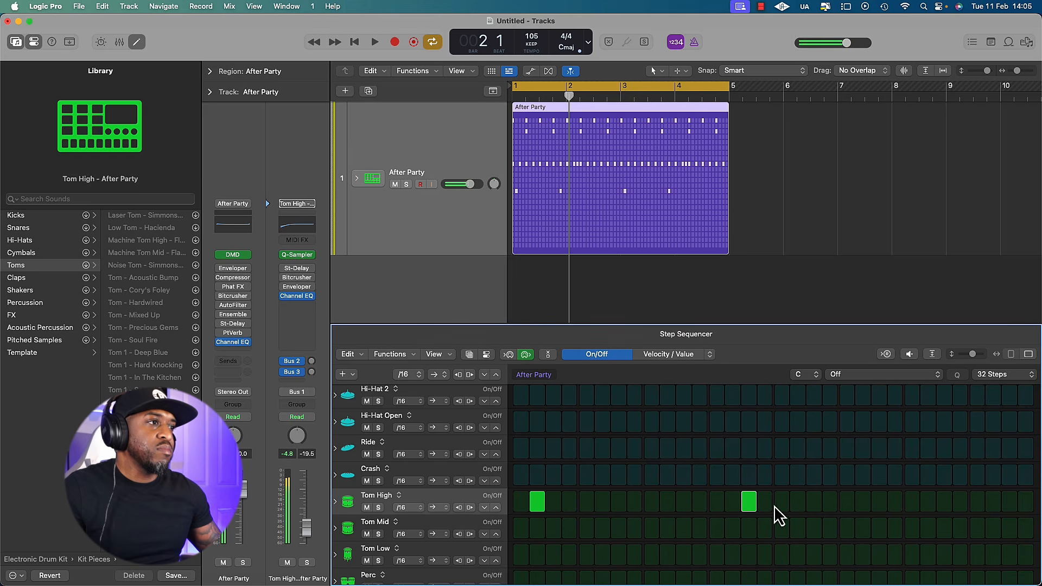
click(796, 503)
key(space)
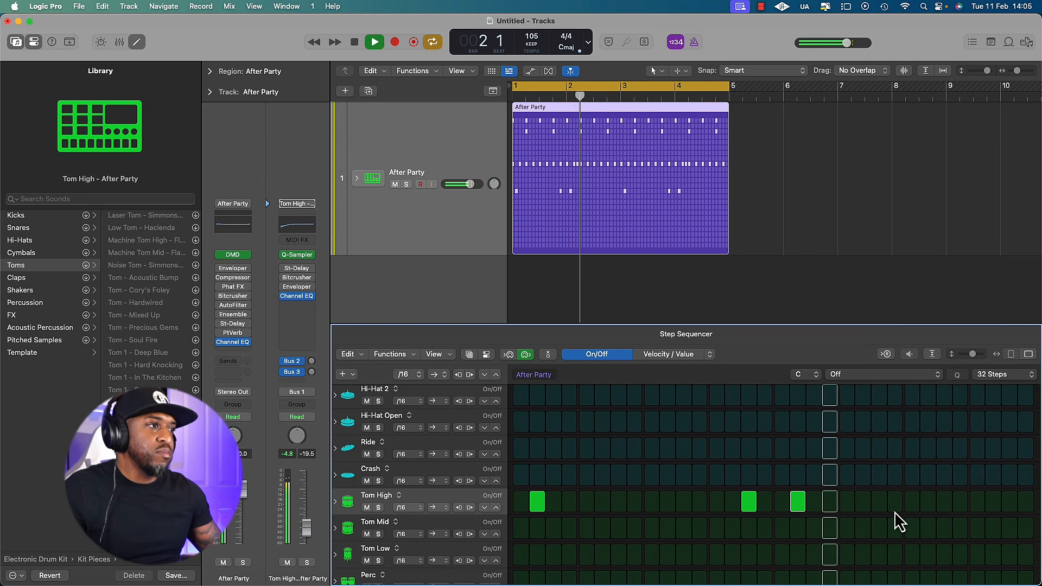
click(994, 503)
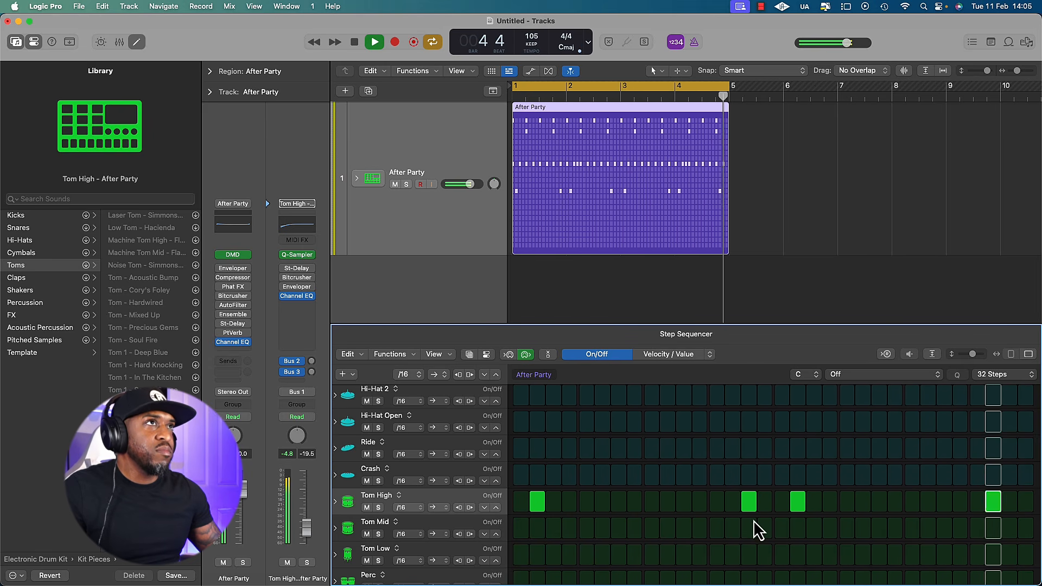
key(space)
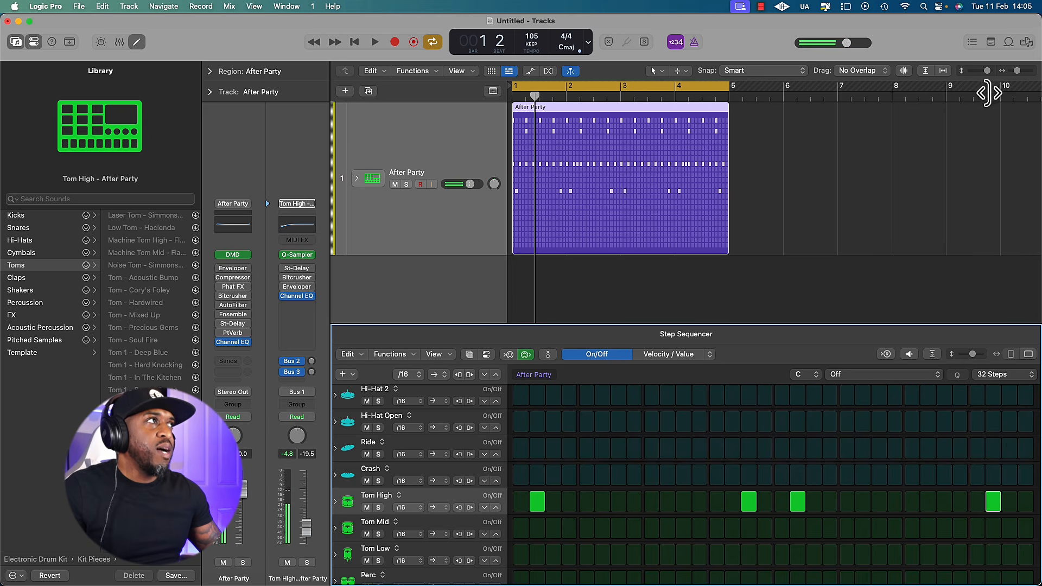
Step: Open the Loop Browser, browse the loops and audition Abstract Atmosphere 015
click(1009, 42)
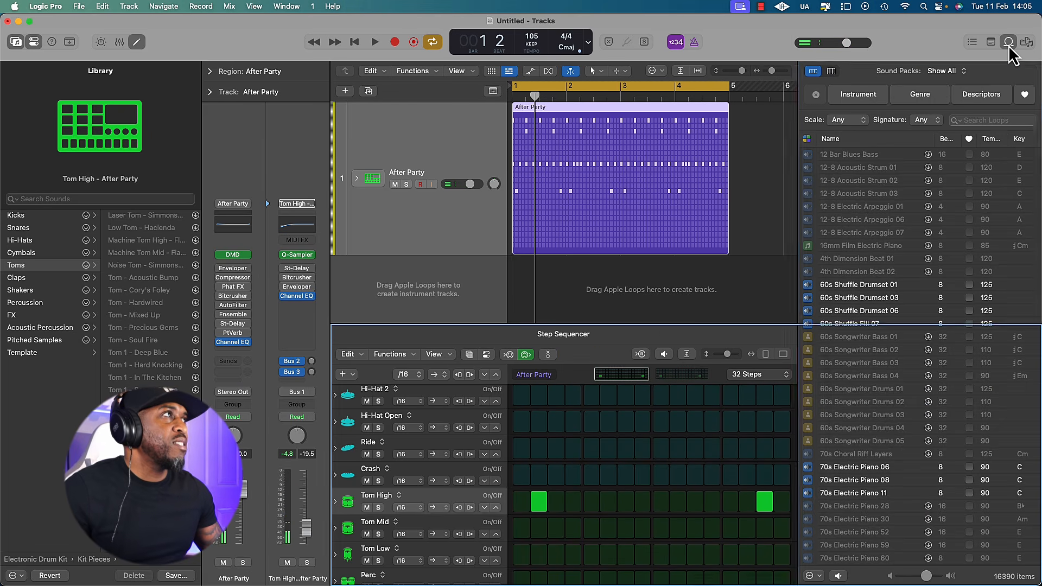
scroll(939, 337, down, 5)
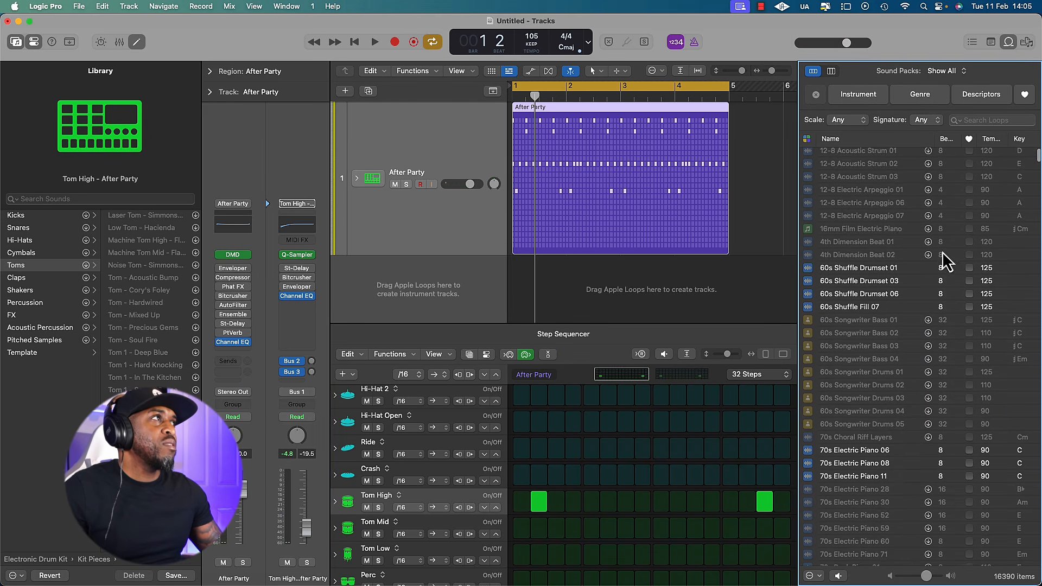
scroll(942, 319, down, 10)
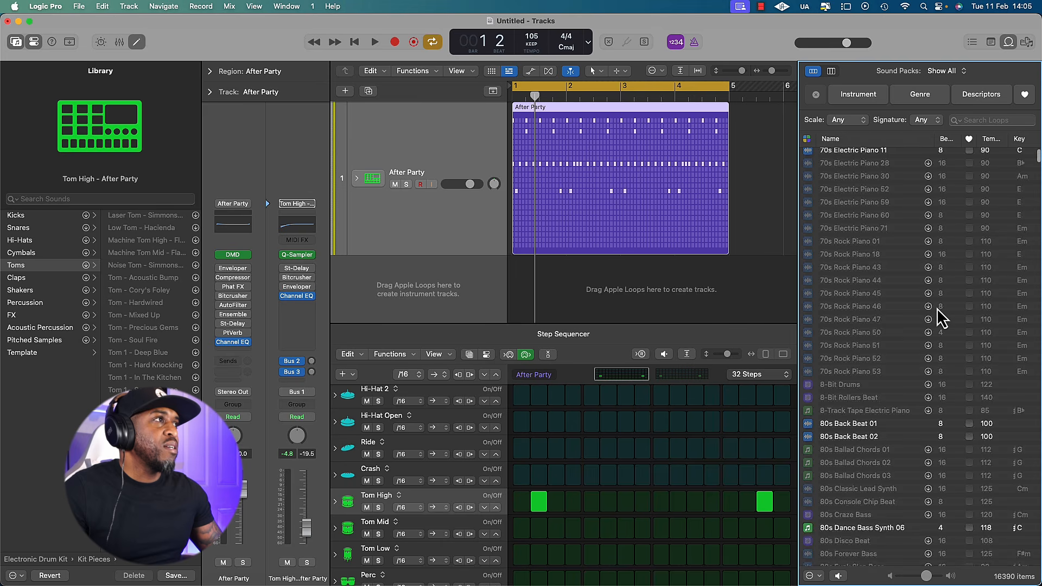
scroll(891, 356, down, 9)
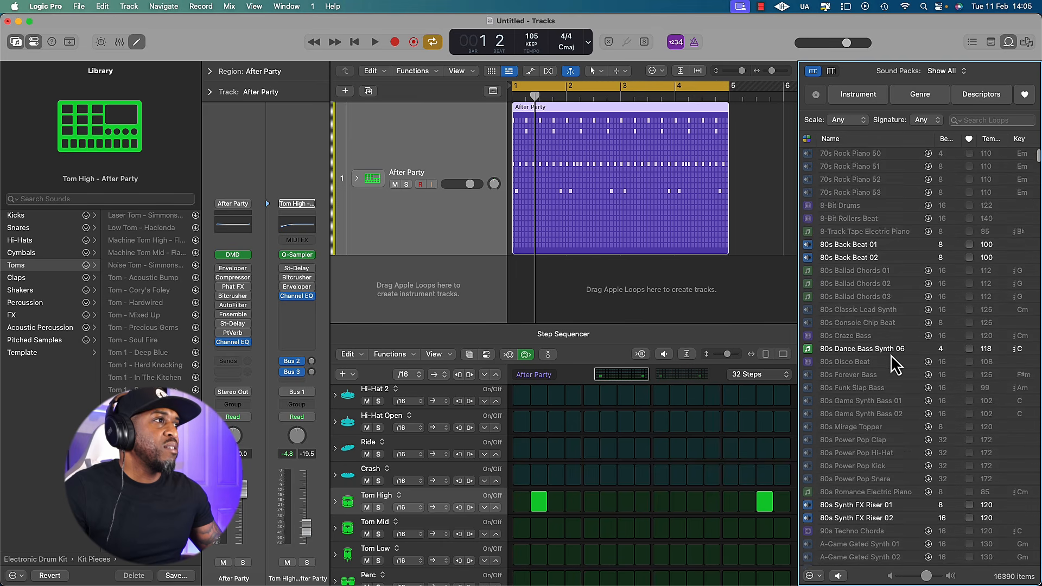
click(862, 430)
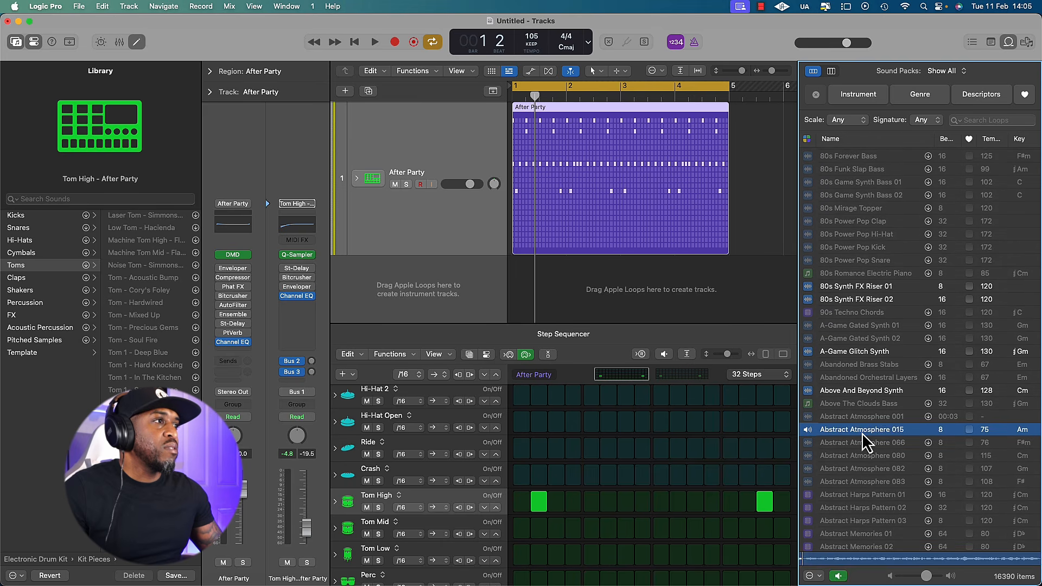
scroll(862, 432, down, 7)
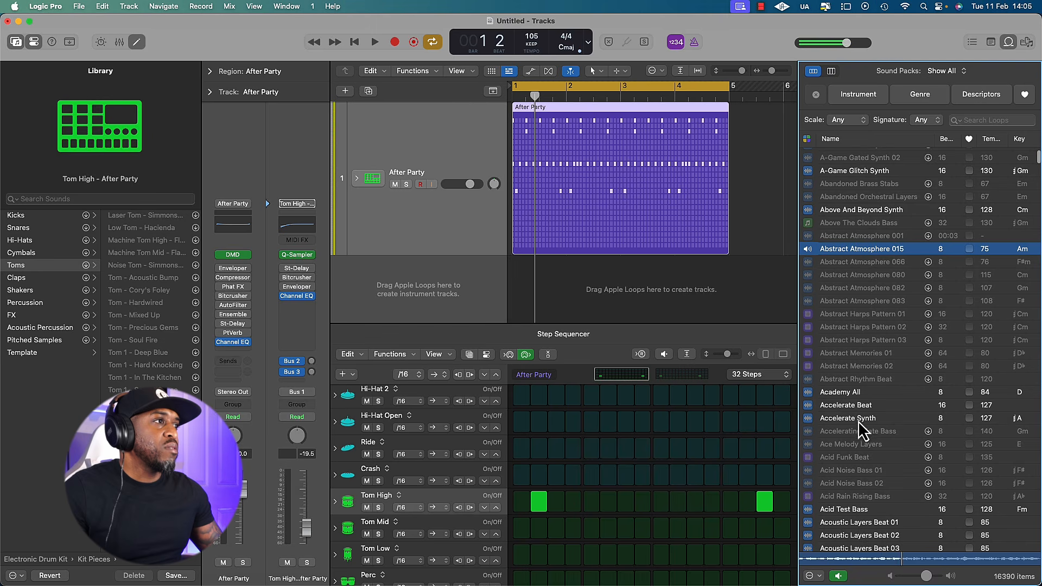
Step: Audition the Accelerate Synth loop and place it on a new audio track at bar 1
click(858, 421)
scroll(862, 417, down, 3)
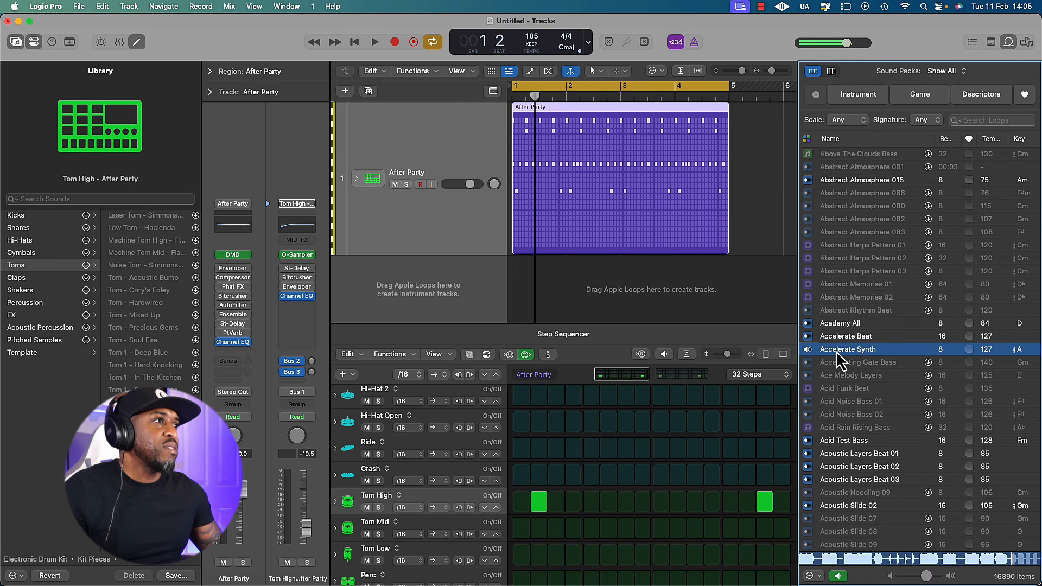
drag(836, 351, 519, 285)
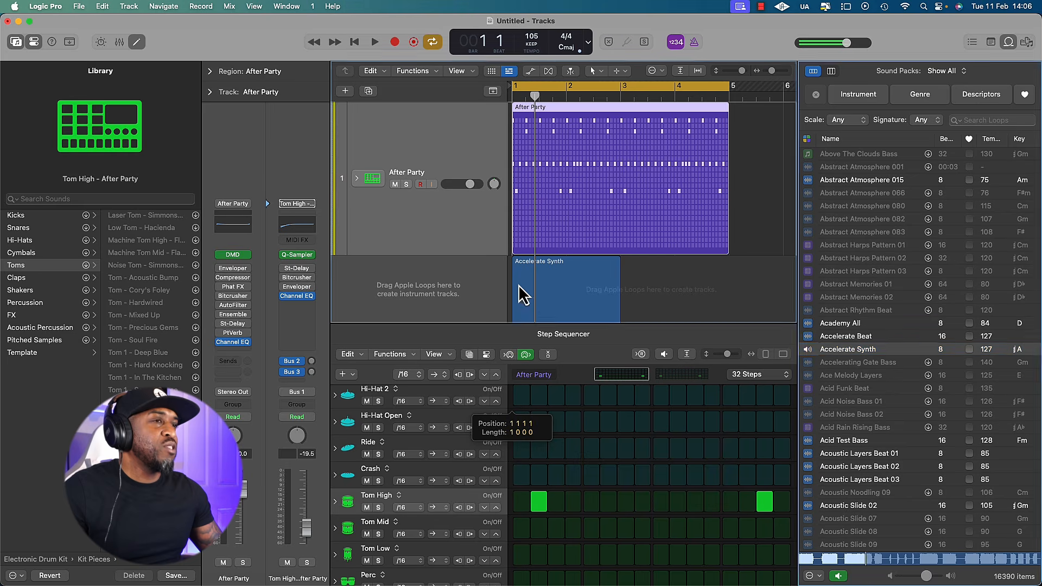
Step: Audition the Acoustic Layers Beat 03, 01 and 02 loops and stop the preview
scroll(877, 428, down, 2)
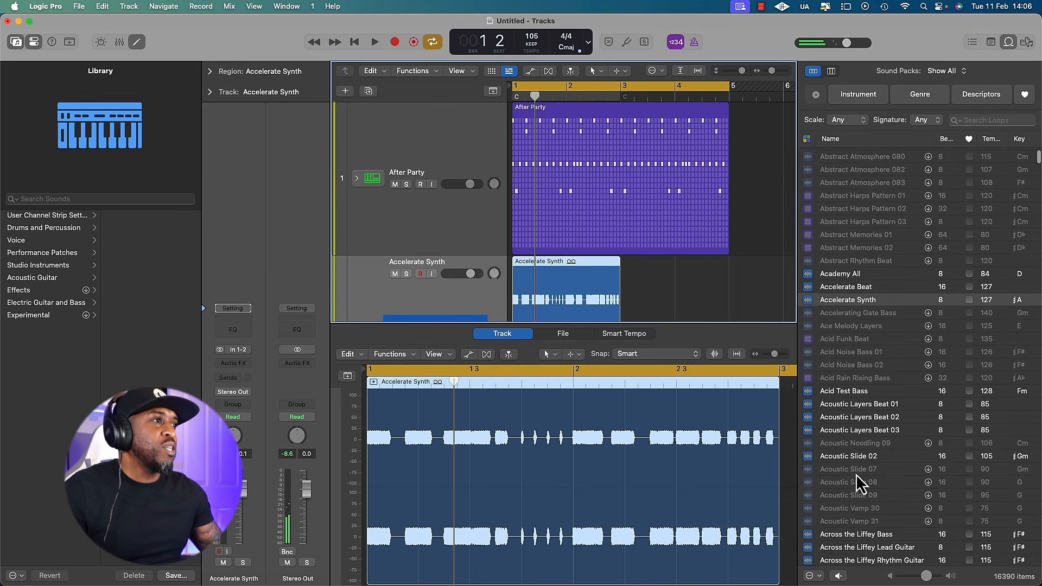
click(859, 433)
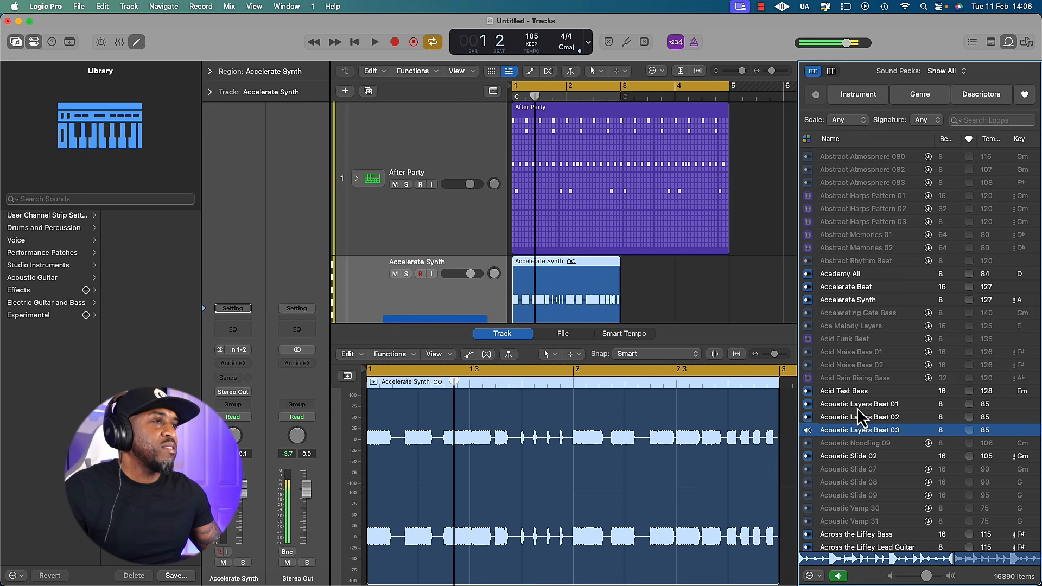
click(858, 408)
click(860, 418)
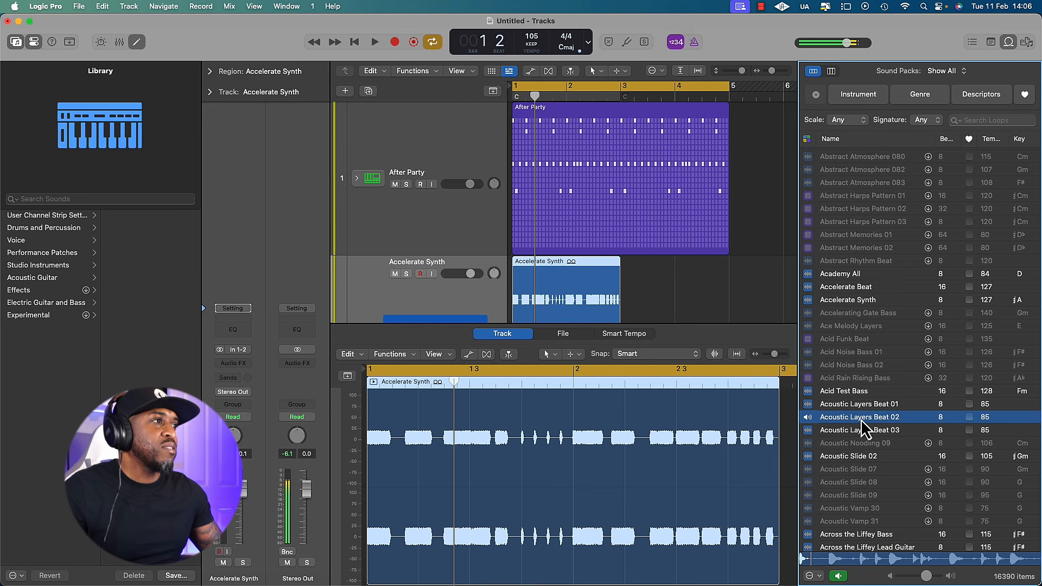
click(840, 578)
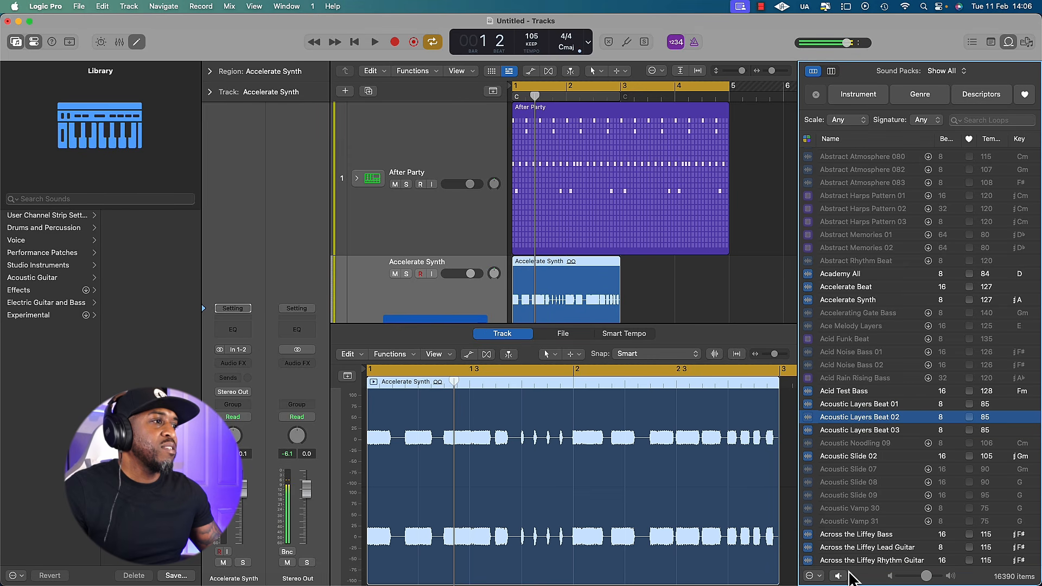
Step: Play the drum pattern together with the Accelerate Synth loop and stop playback
scroll(661, 296, down, 3)
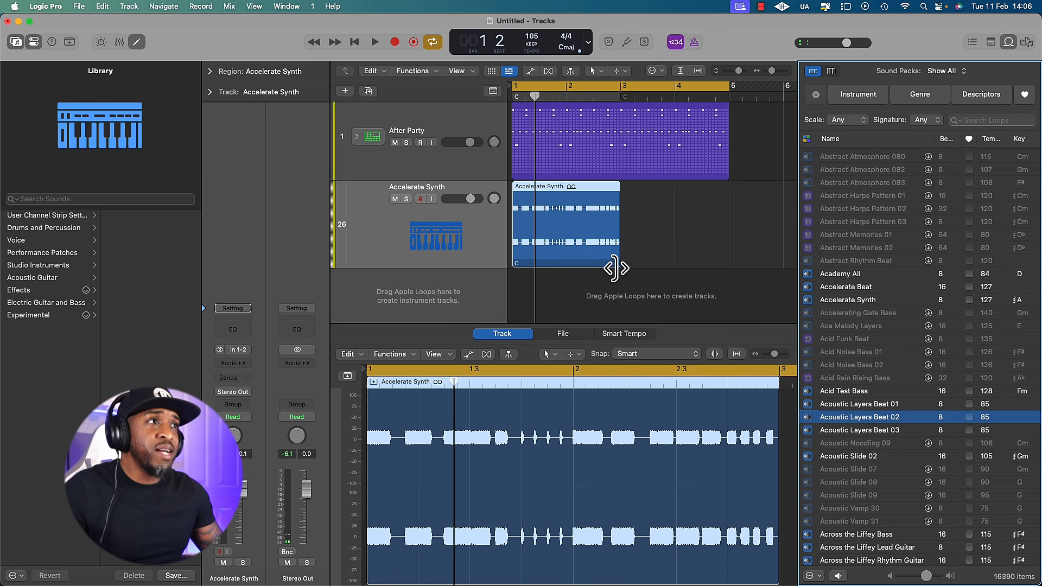
key(space)
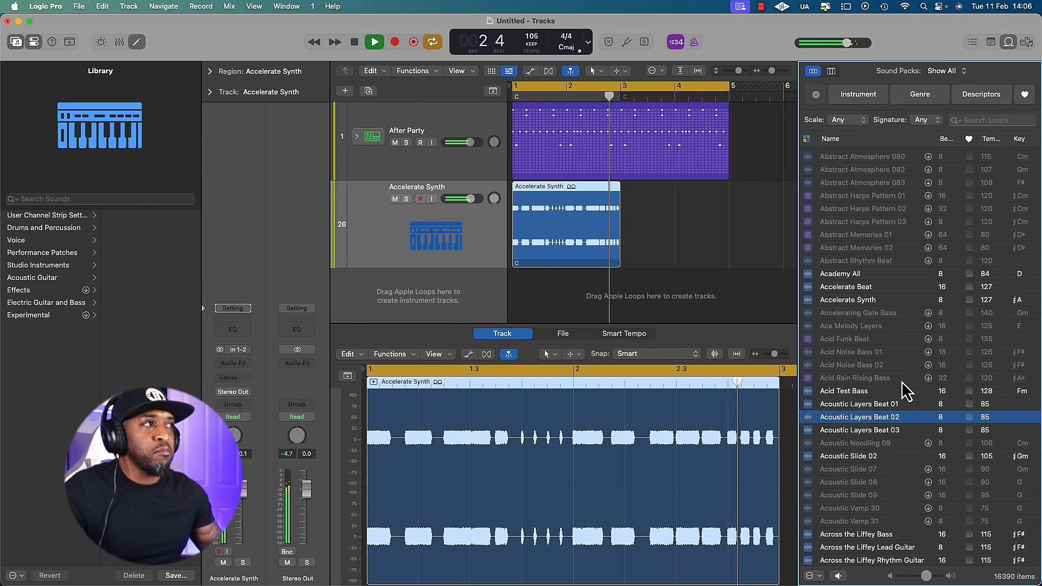
key(space)
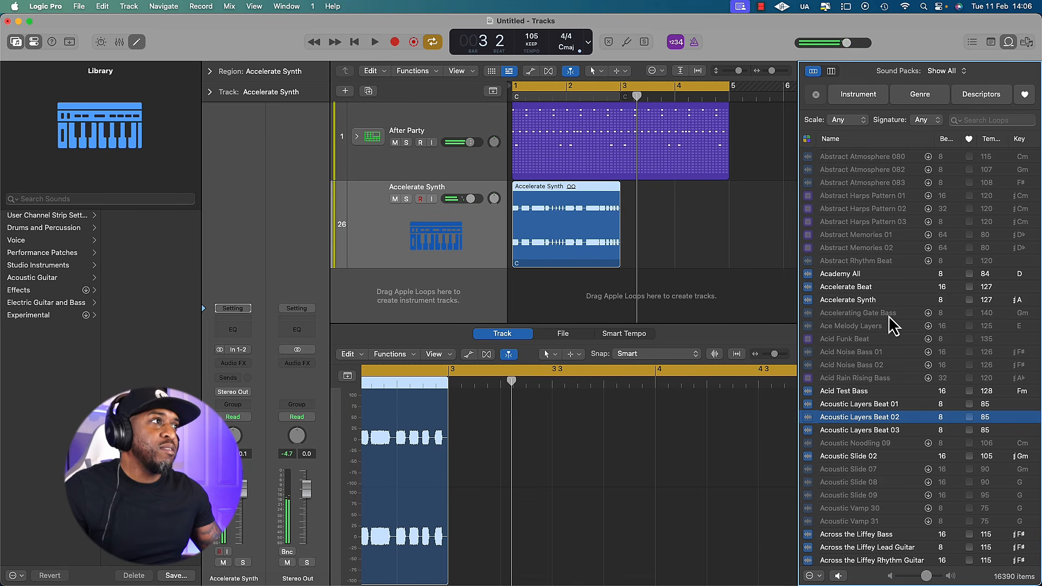
Step: Audition the Acid Test Bass and Agile Funk Synth Bass 01 loops against the beat
scroll(888, 315, down, 3)
click(868, 320)
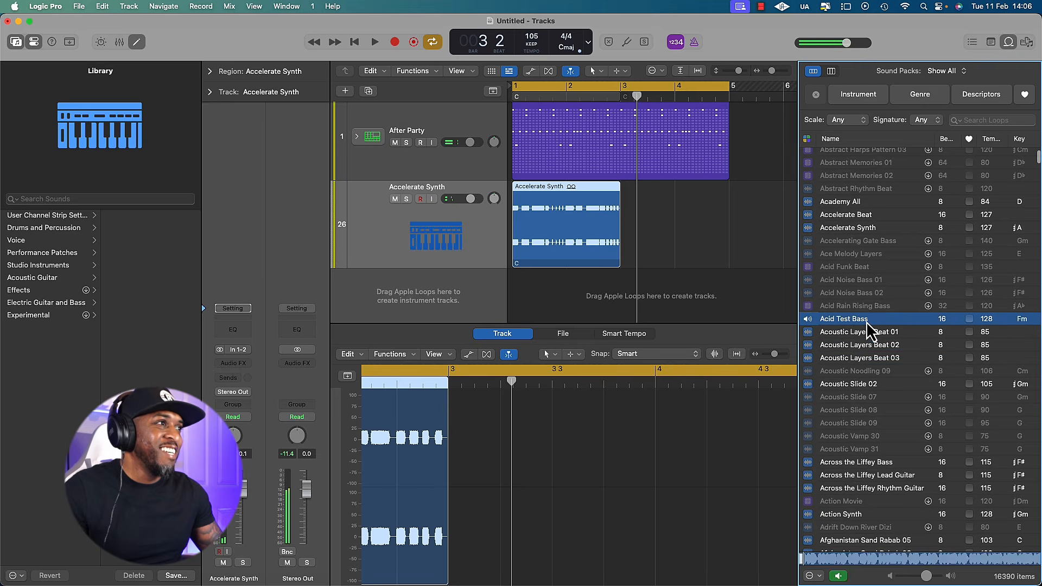
scroll(867, 426, down, 15)
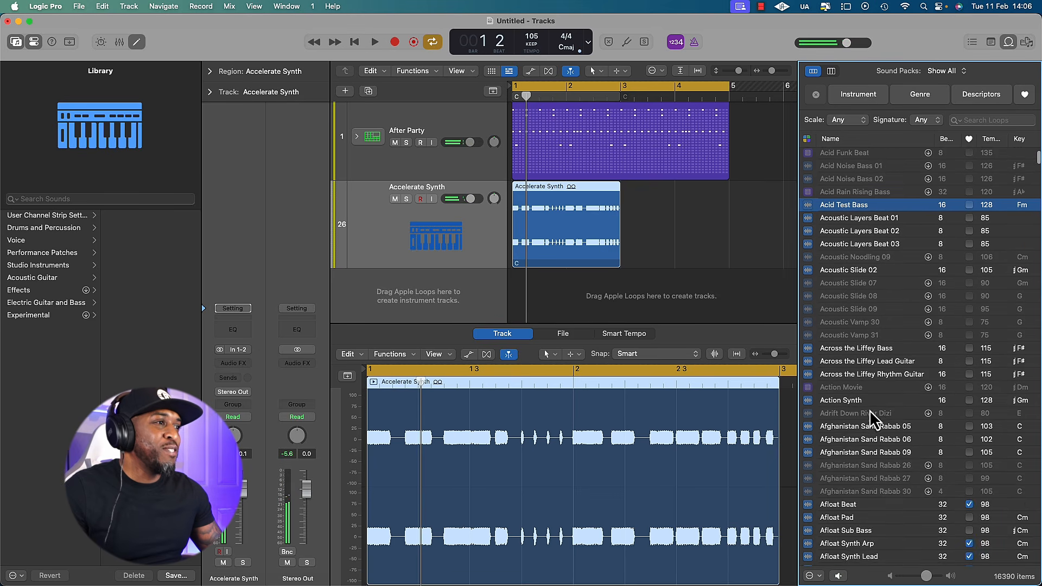
scroll(861, 406, down, 10)
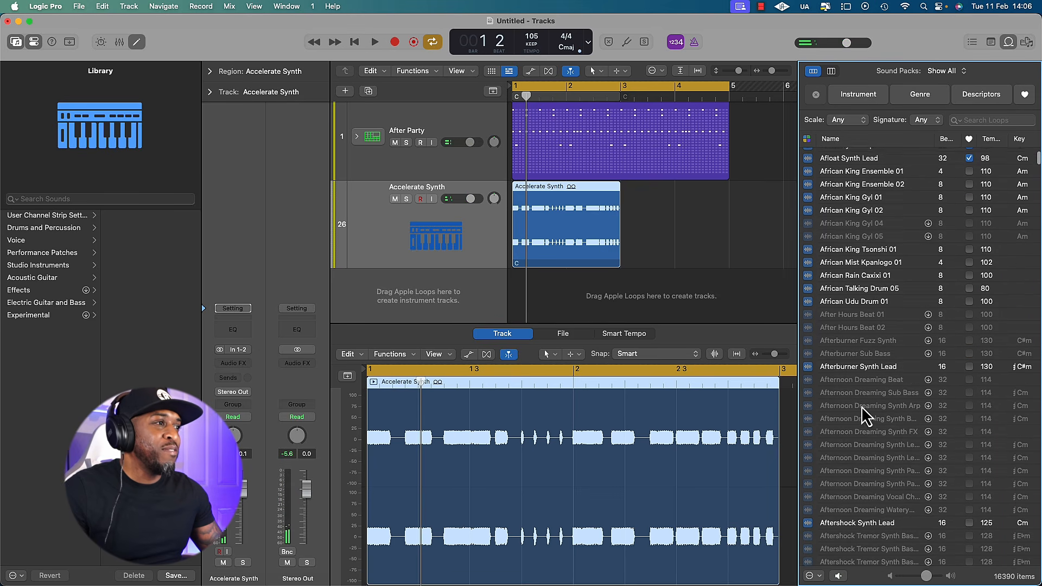
click(861, 406)
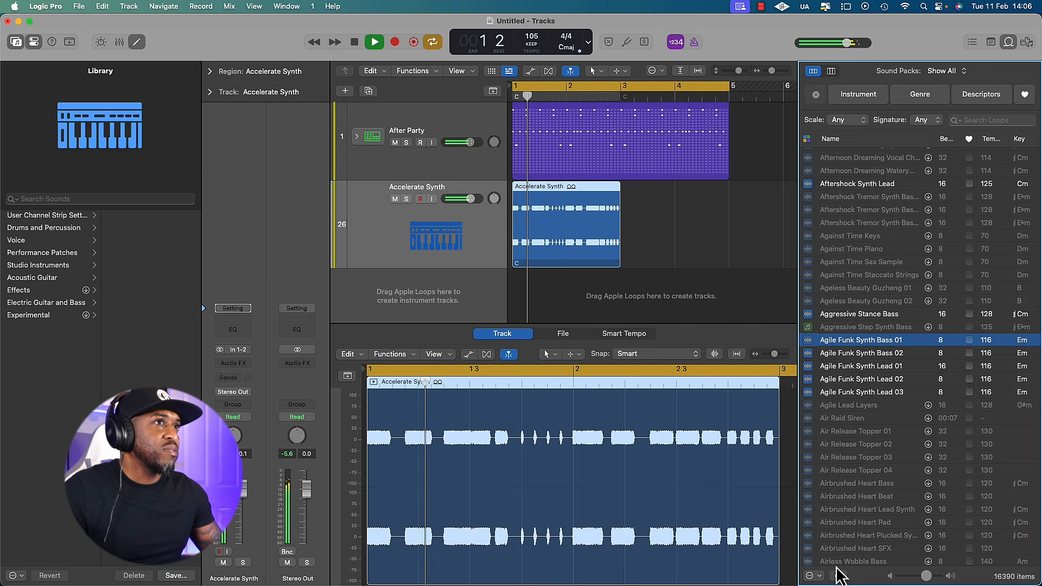
Step: Undo adding the Accelerate Synth loop and its track
click(584, 252)
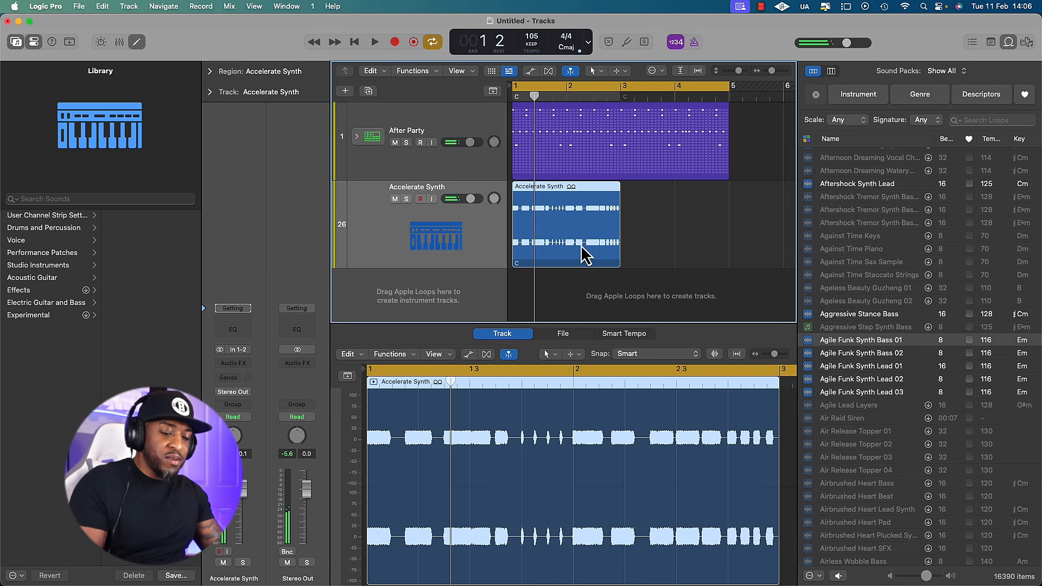
key(super+z)
Step: Place the Aggressive Stance Bass loop on a new audio track at bar 1 and play it with the drums
click(867, 320)
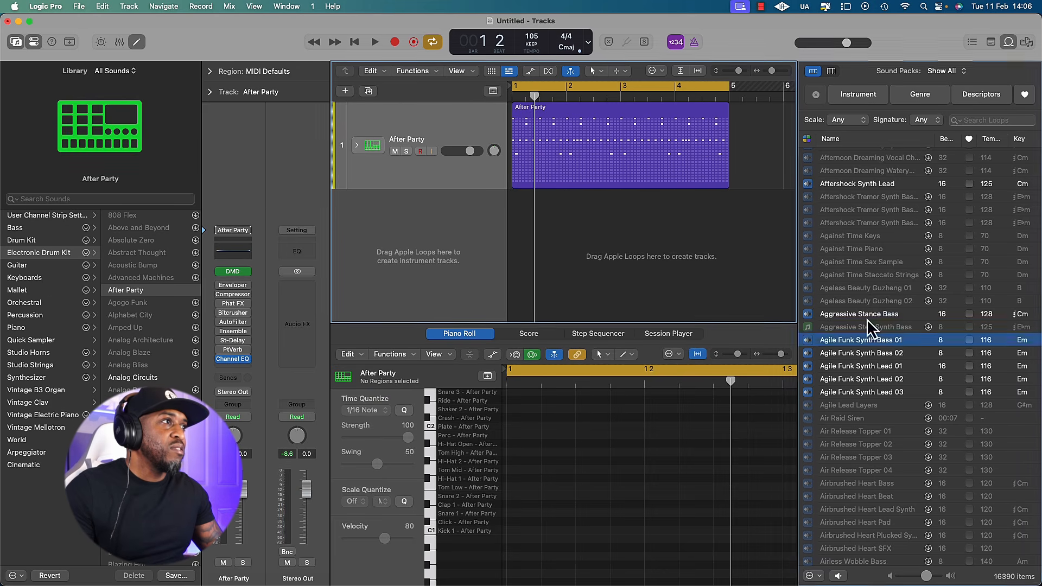
drag(868, 319, 525, 243)
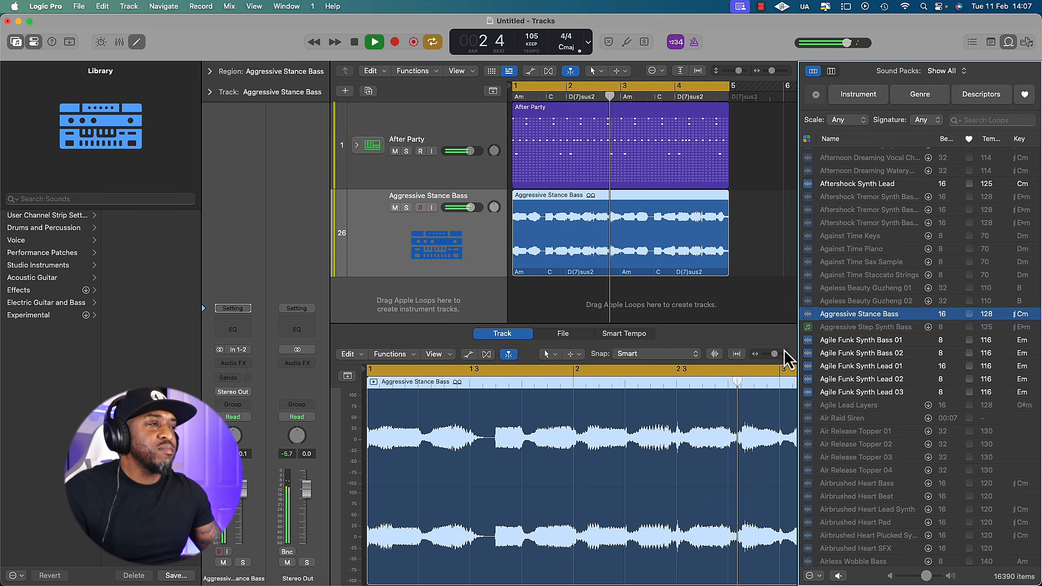
key(space)
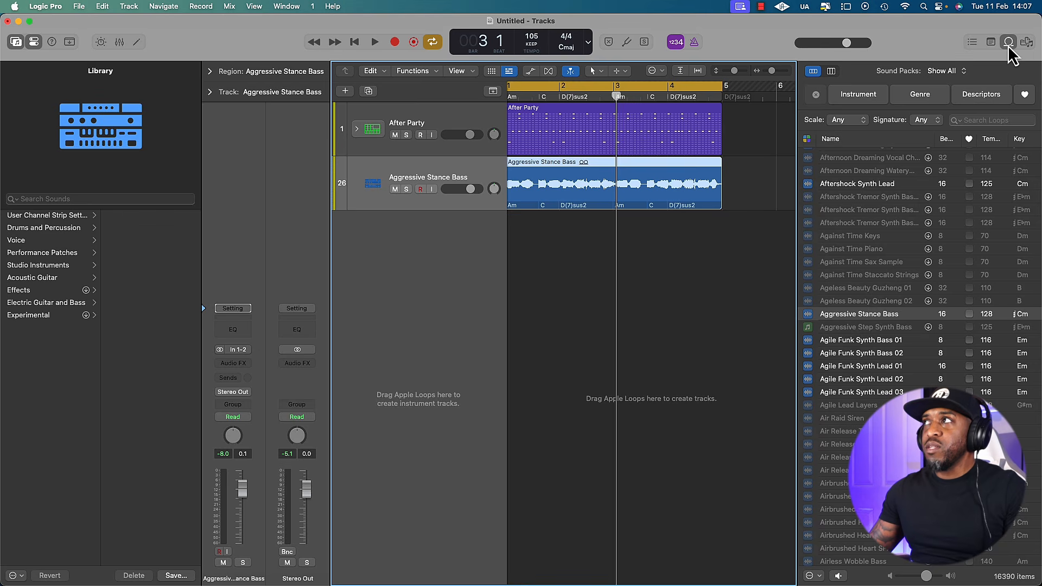
Step: Hide the Loop Browser and the Library
click(1010, 44)
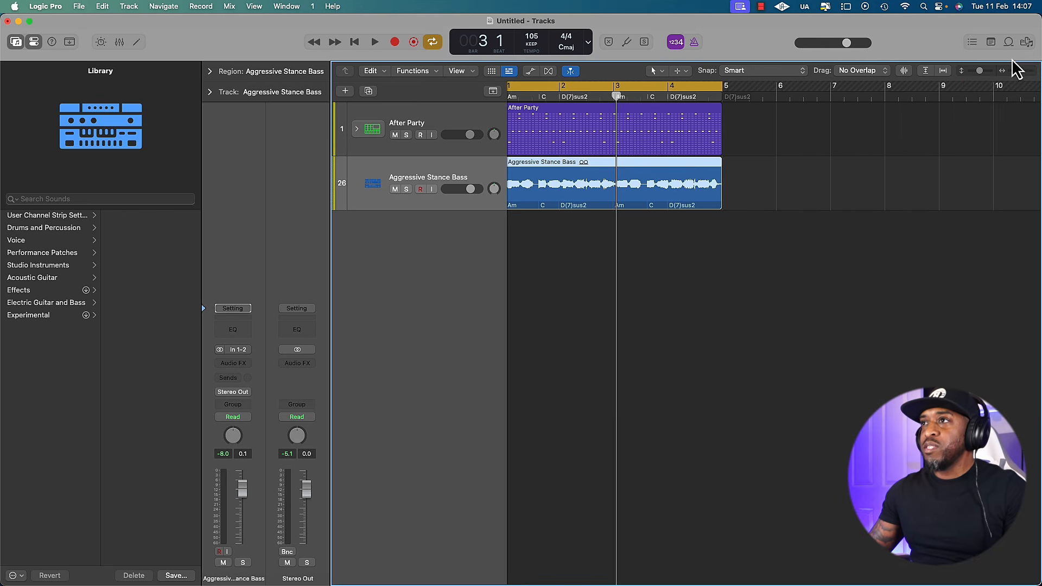
key(y)
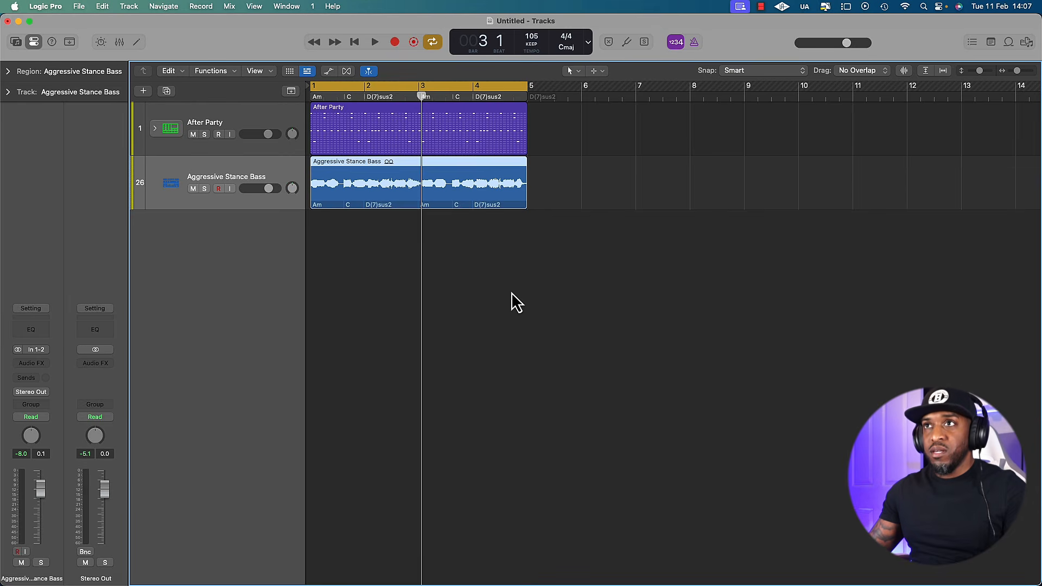
Step: Try adding an audio track below the Aggressive Stance Bass track, and undo it
scroll(508, 292, up, 5)
scroll(514, 302, left, 5)
double_click(251, 248)
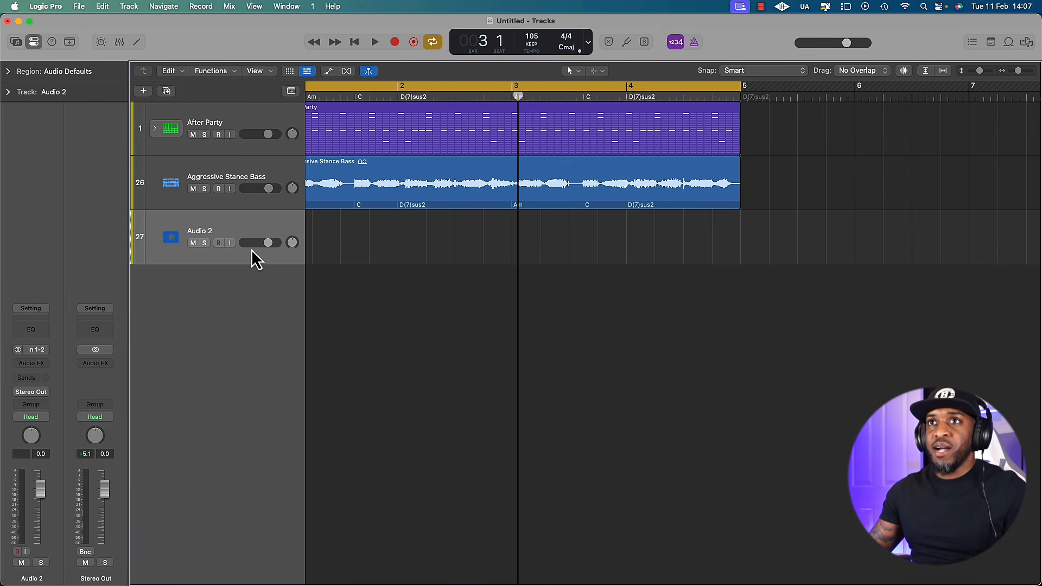
key(super+z)
Step: Add a software instrument track below Aggressive Stance Bass and load Arturia's Analog Lab V on it
click(249, 140)
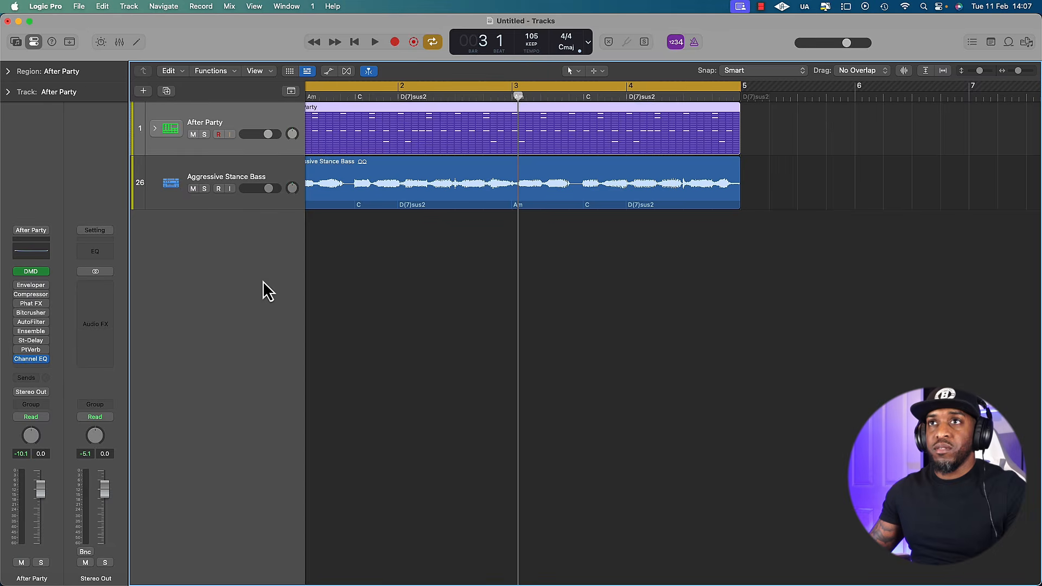
double_click(262, 282)
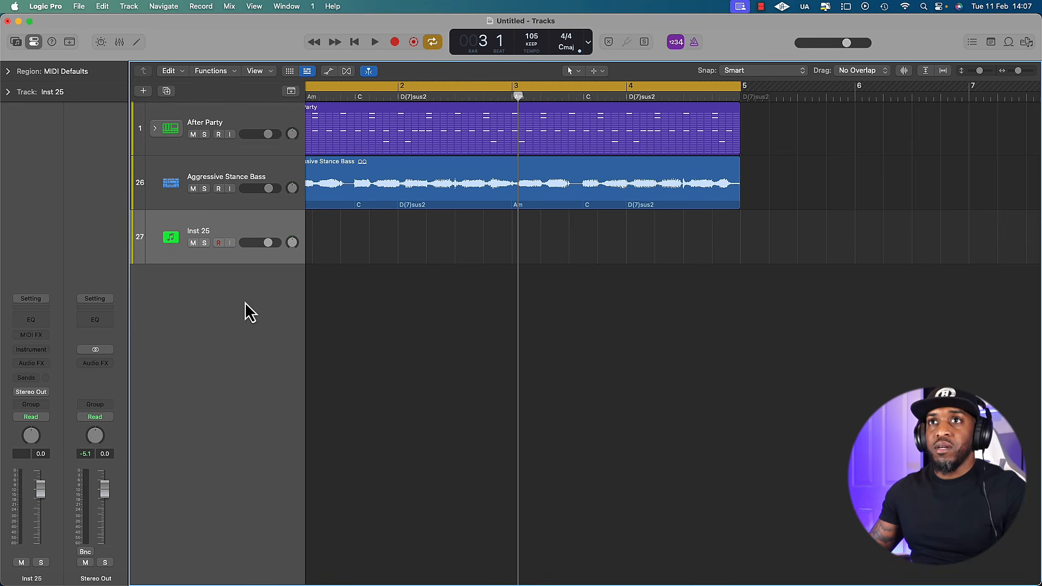
click(37, 348)
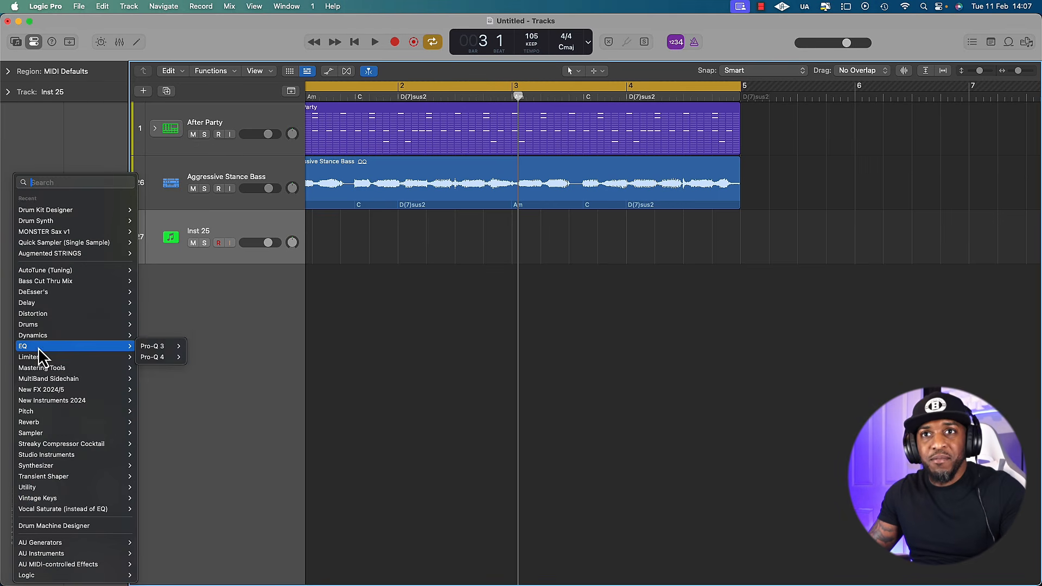
mouse_move(67, 408)
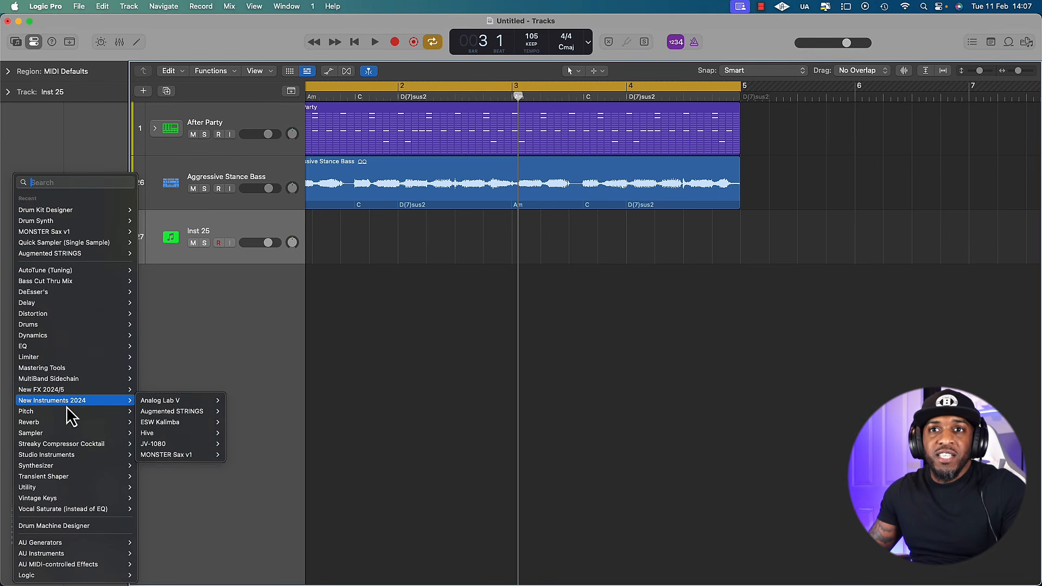
mouse_move(101, 553)
mouse_move(172, 293)
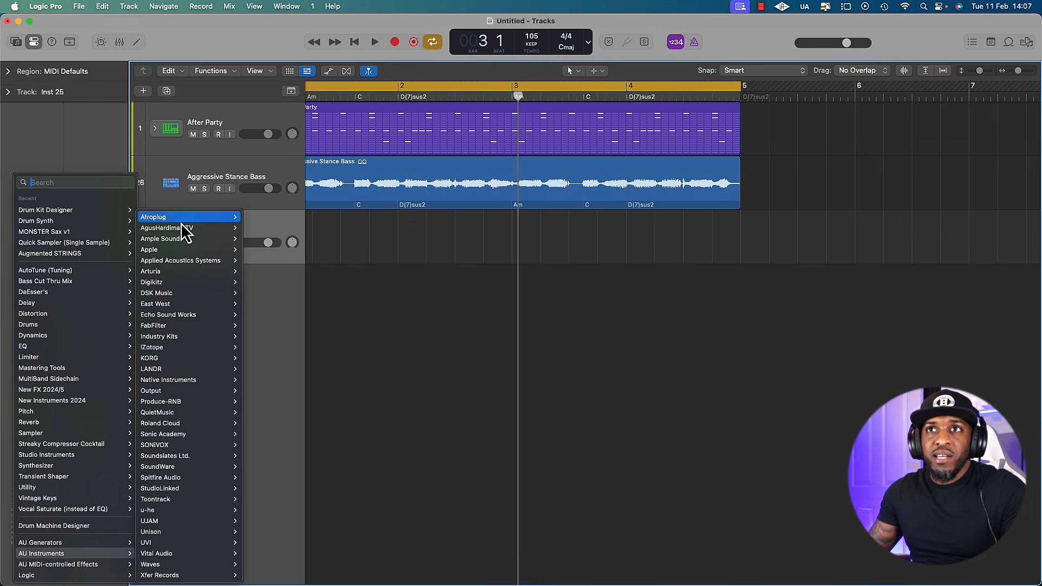
mouse_move(175, 262)
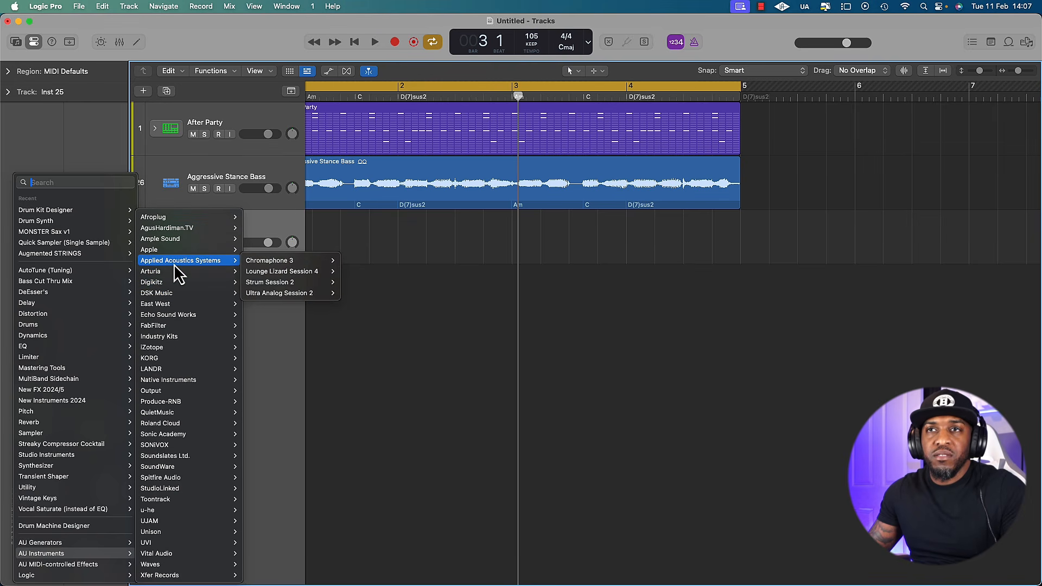
mouse_move(267, 282)
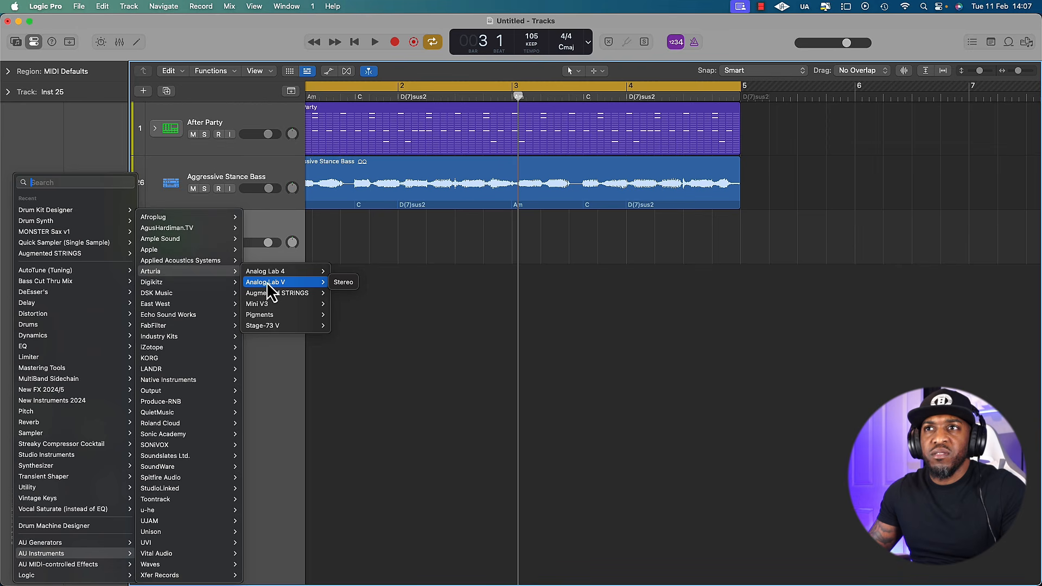
click(266, 281)
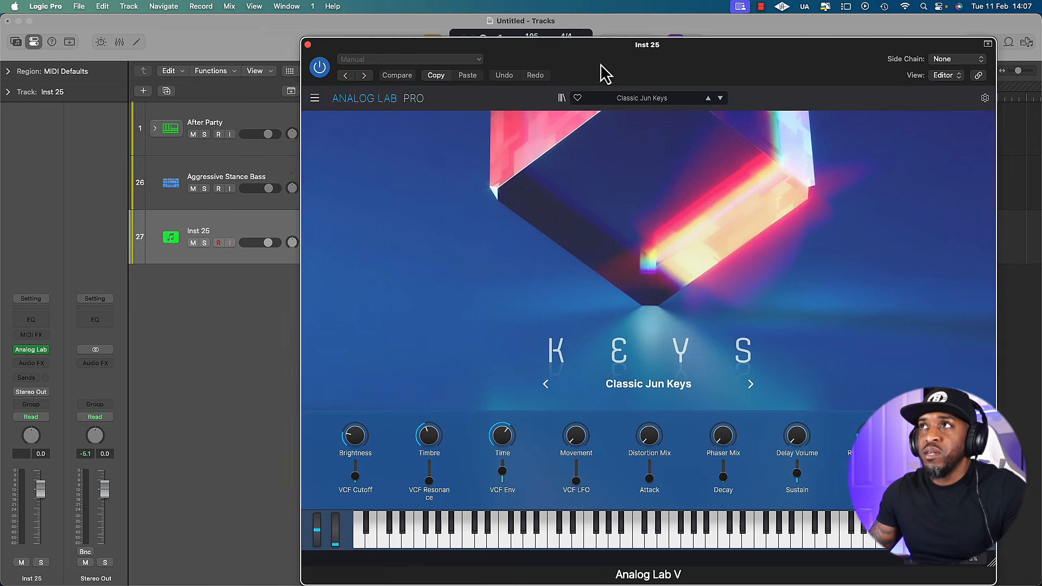
Step: Choose the Club Bass preset from Analog Lab's liked presets and close the plug-in window
click(598, 102)
click(539, 99)
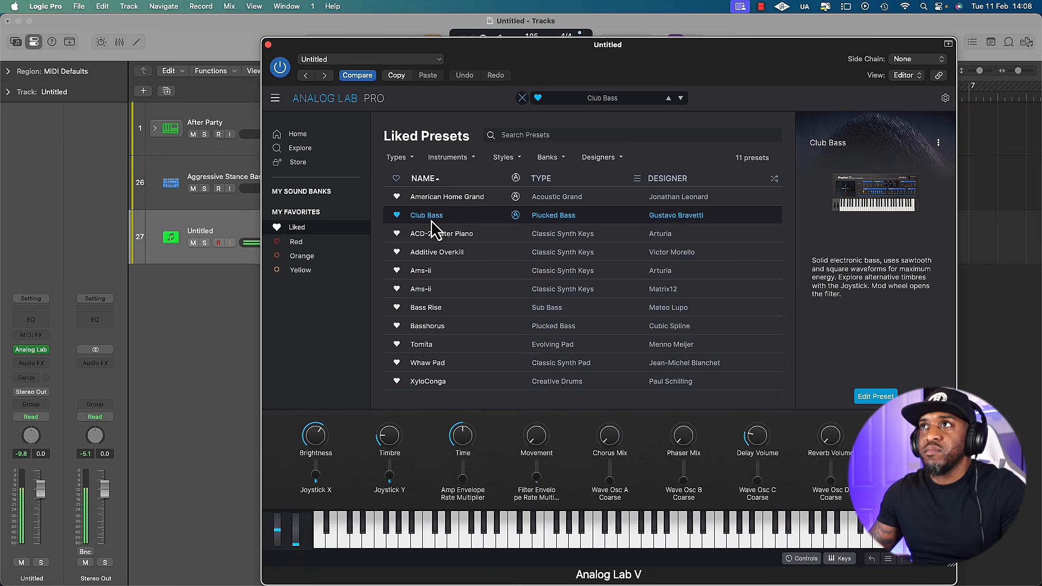
key(Up)
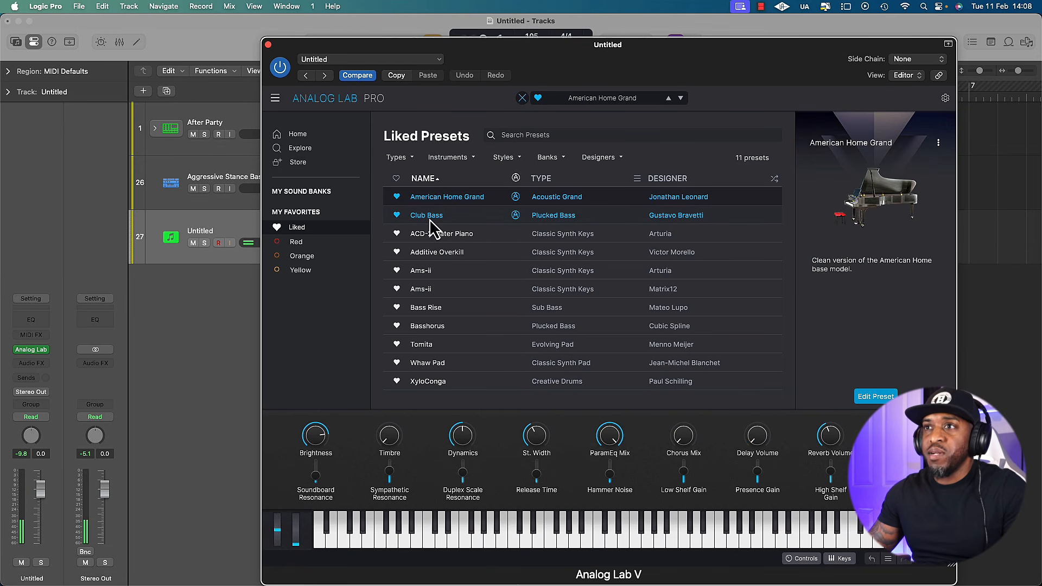
click(429, 219)
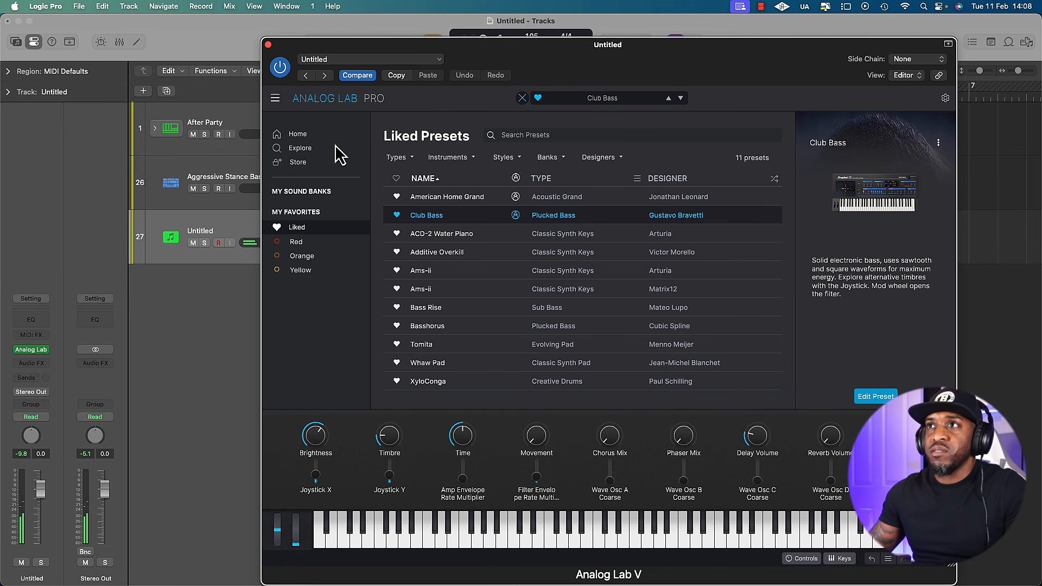
click(269, 46)
Step: Play the drums and bass loop briefly from the start of the project, and stop playback
key(Return)
key(space)
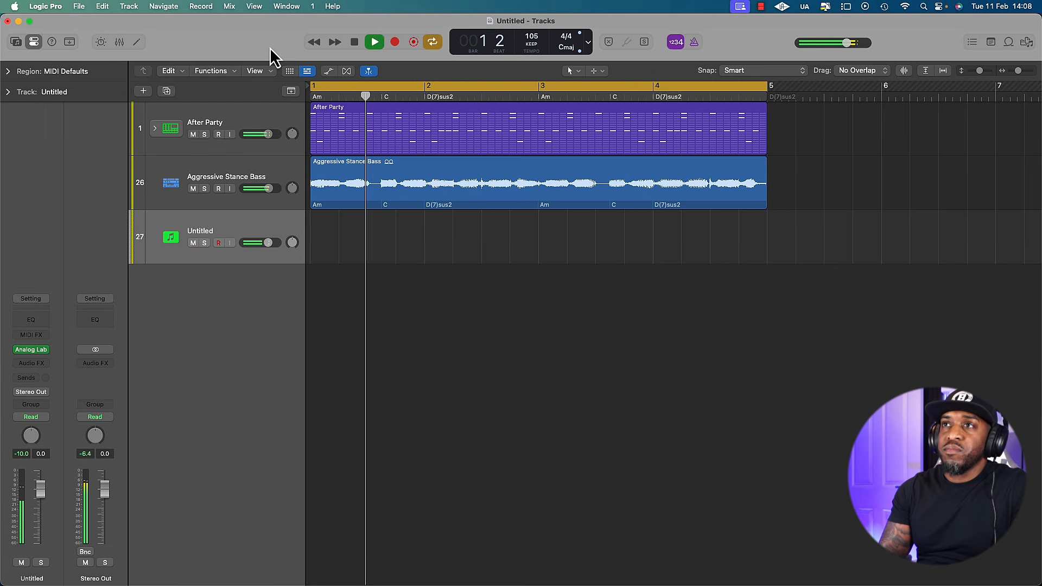
key(space)
Step: Show the Mixer and lower the Aggressive Stance Bass channel's volume to about -13.8 dB while listening to playback
key(x)
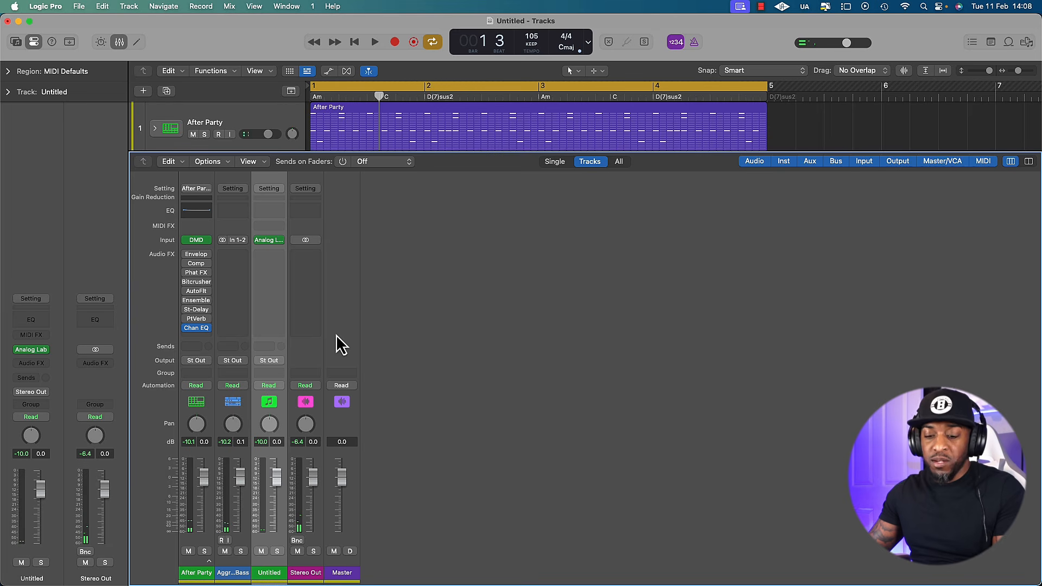
key(x)
click(120, 43)
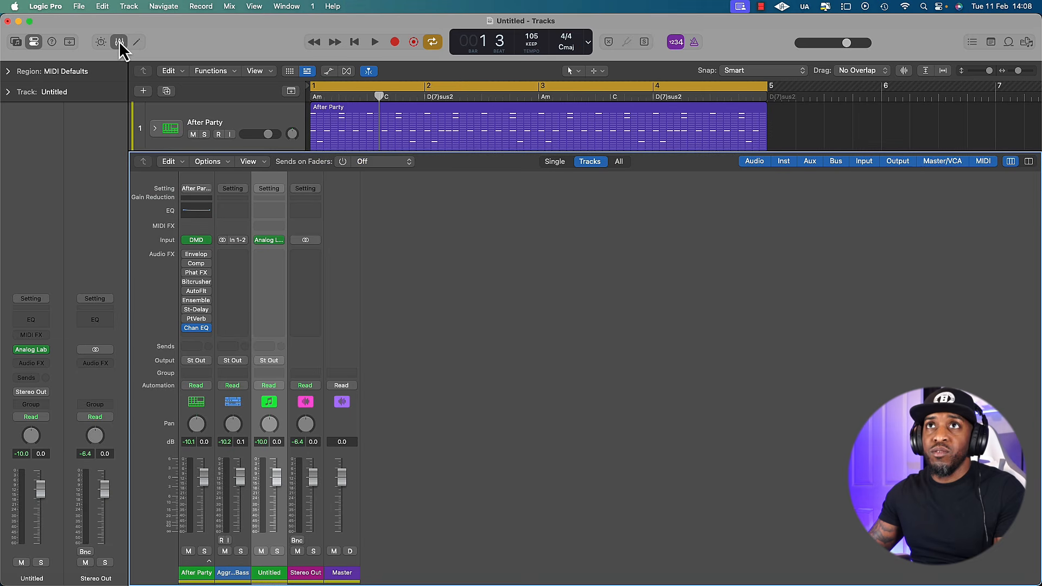
click(120, 43)
click(120, 43)
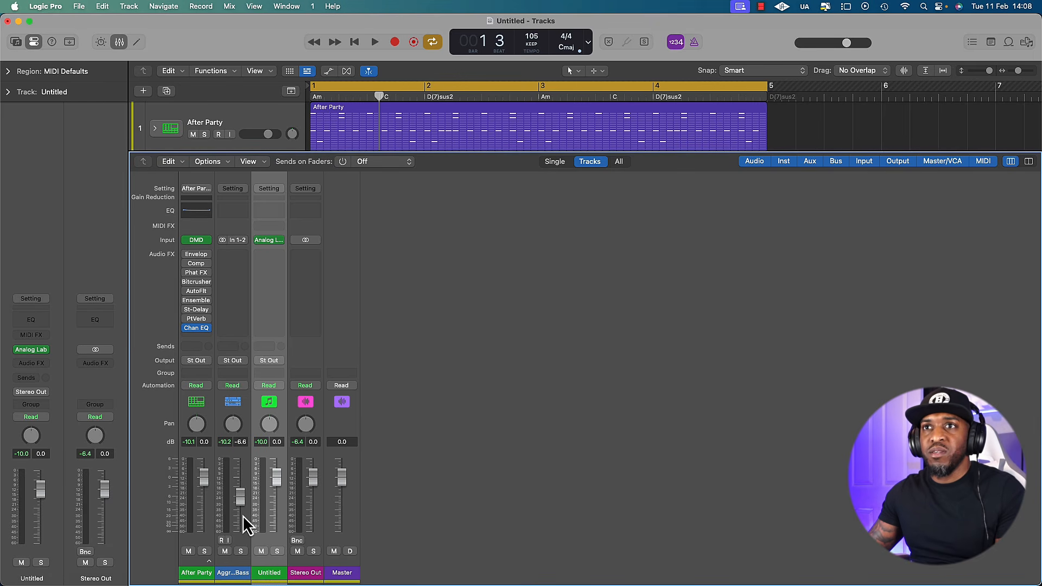
key(space)
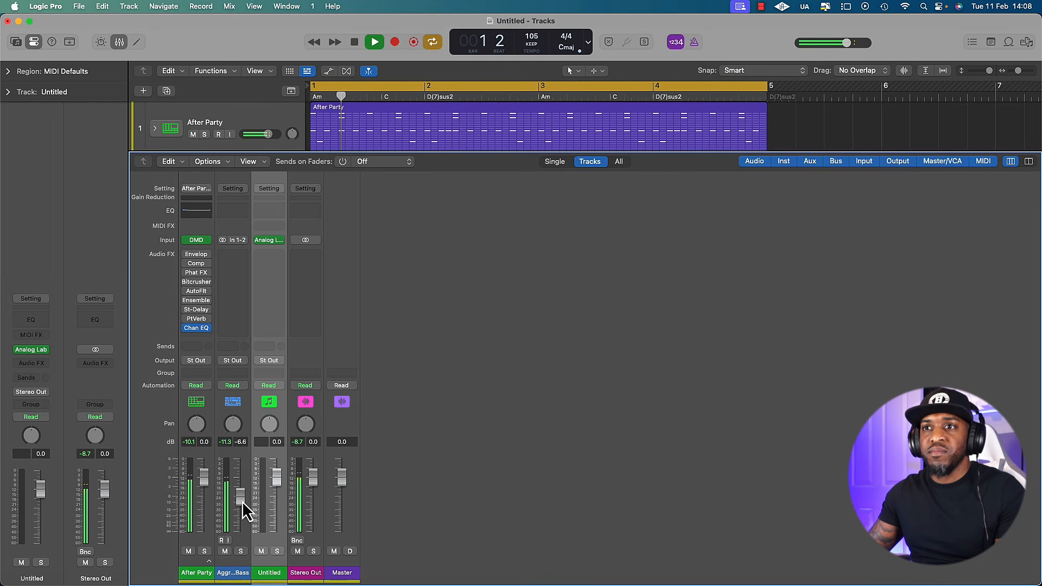
drag(242, 501, 240, 506)
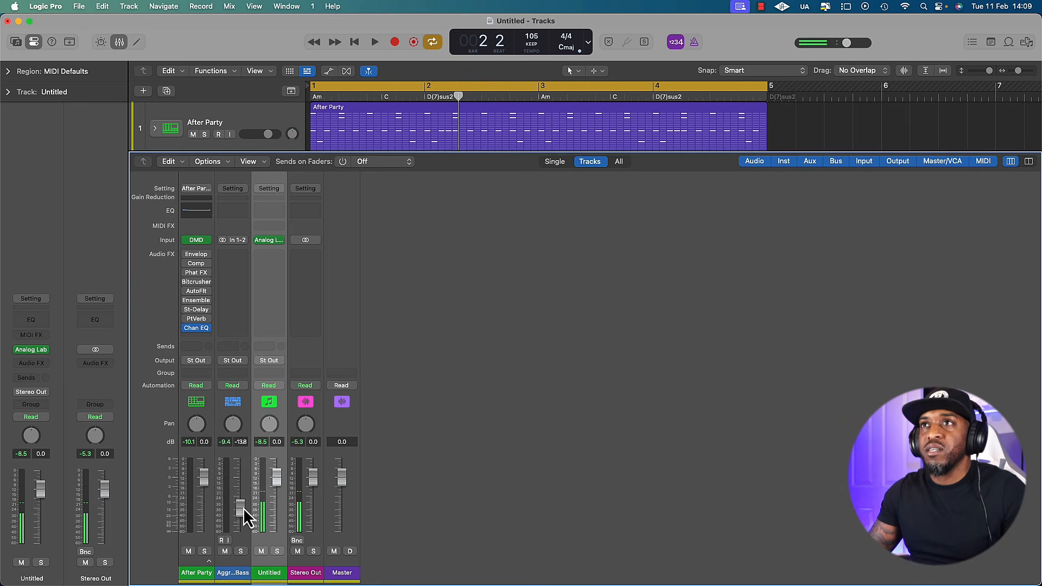
Step: Record a four-bar MIDI bass part from bar 1 on the Analog Lab track, and hide the Mixer
key(space)
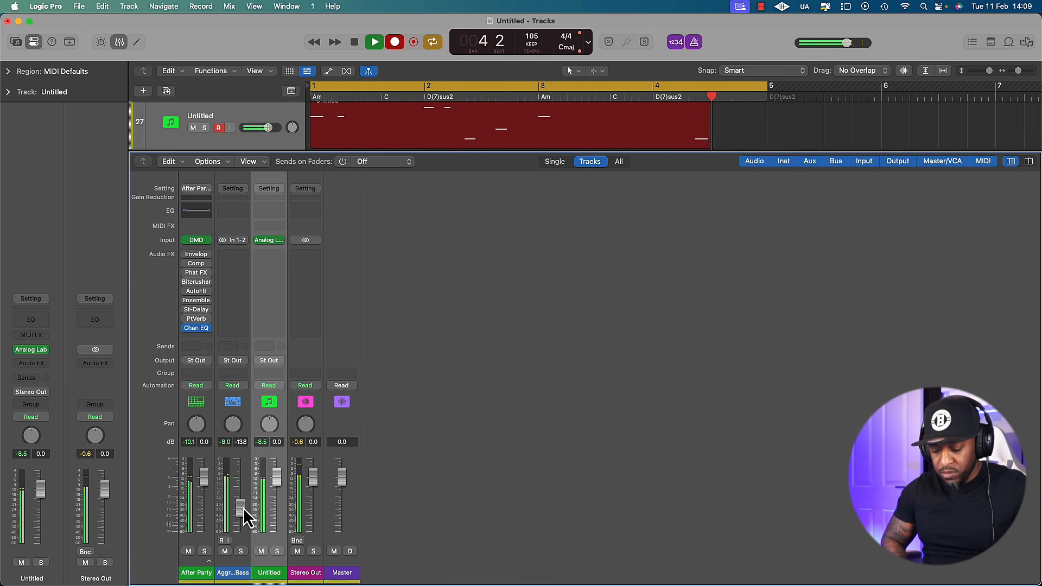
key(space)
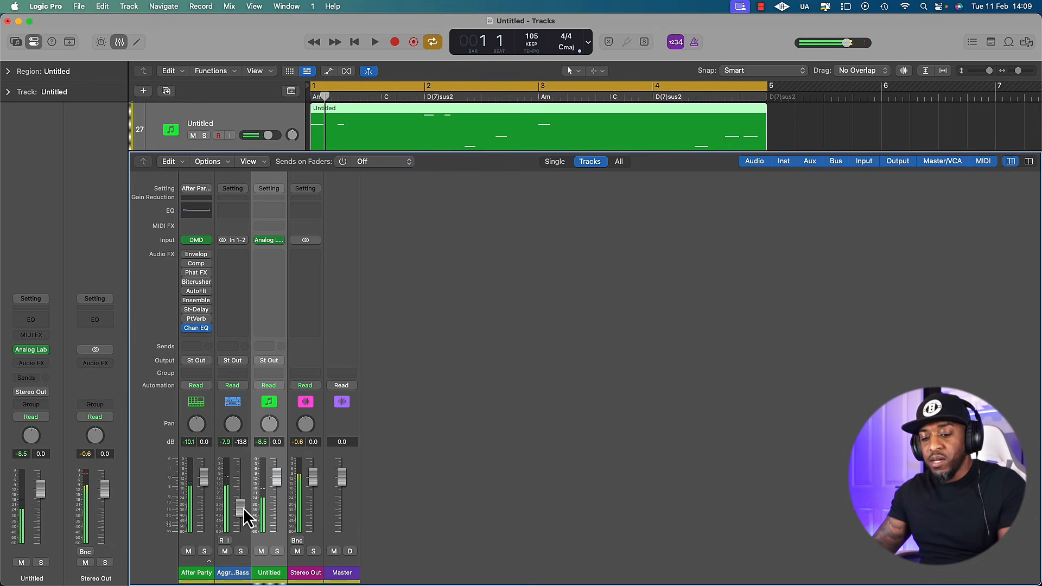
key(x)
scroll(654, 384, down, 2)
scroll(478, 277, left, 10)
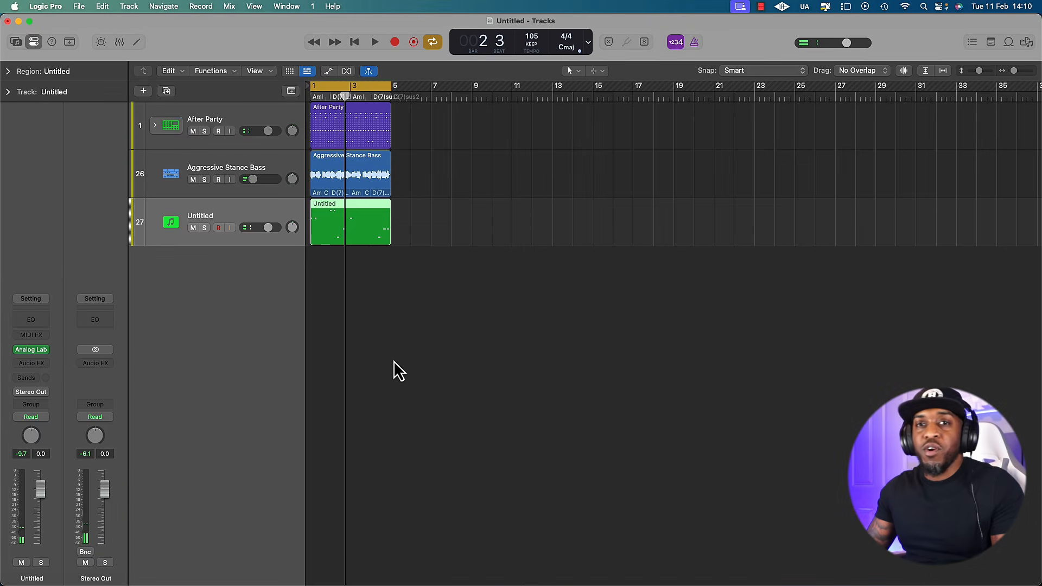
Step: Open the recorded region in the Piano Roll and rename its track as Bass
double_click(337, 221)
double_click(213, 216)
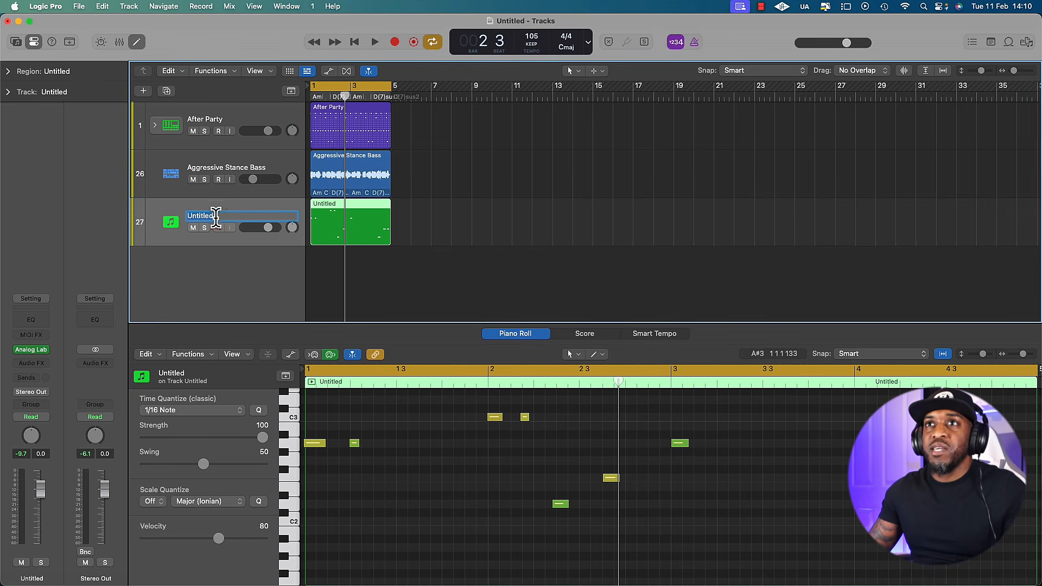
text(Bass)
key(Return)
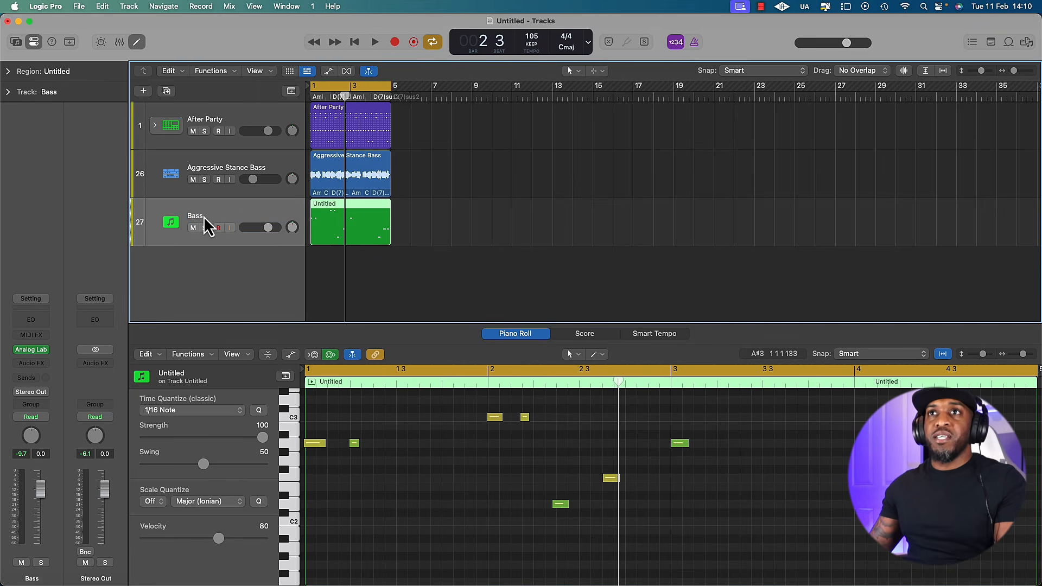
Step: Show the color palette and color the recorded region on the Bass track dark red
key(super+Right)
key(super+Right)
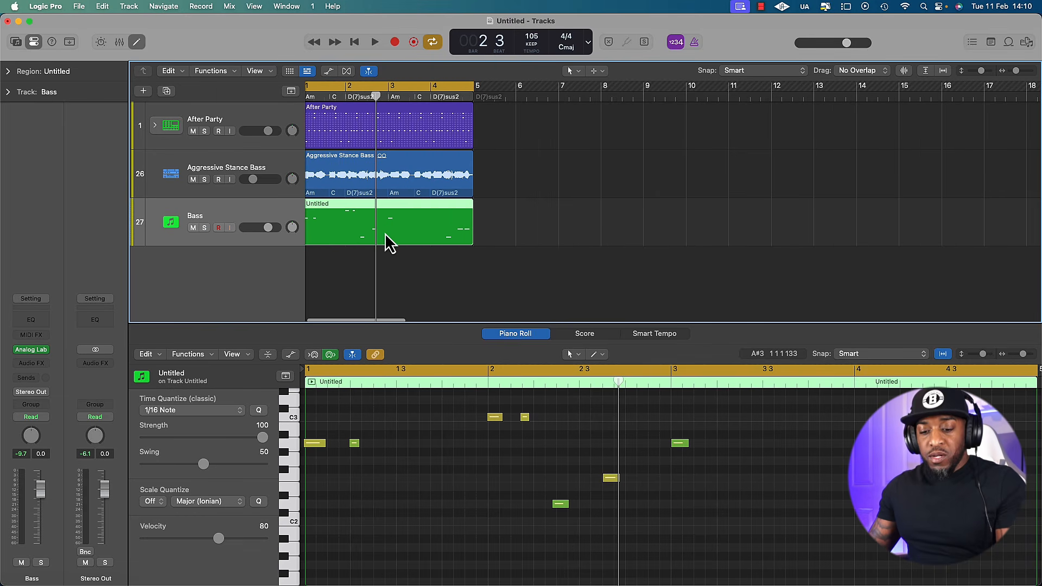
key(alt+c)
drag(737, 66, 411, 2)
click(589, 71)
key(alt+c)
key(super+Down)
scroll(311, 182, down, 1)
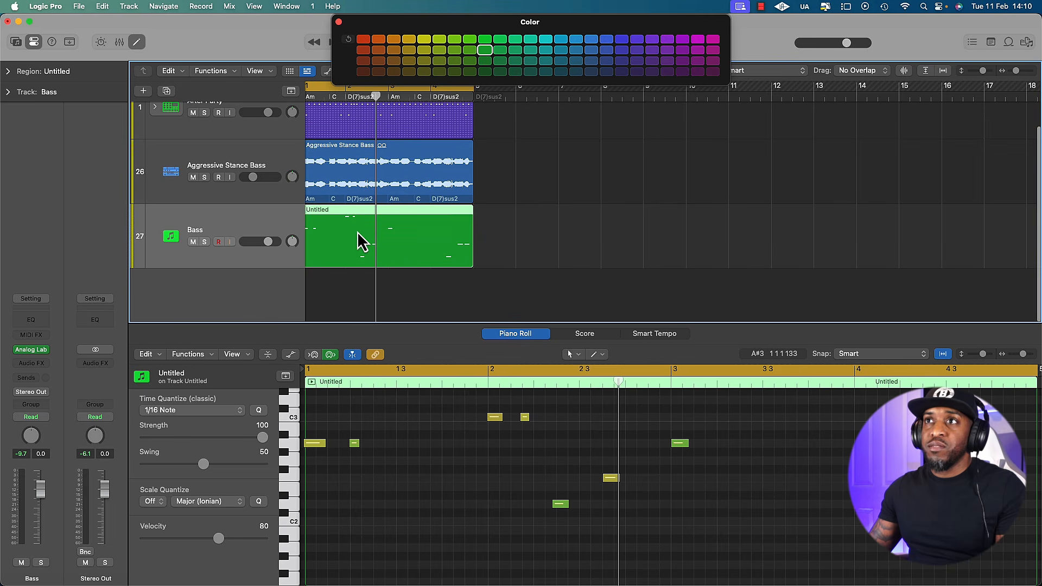
click(364, 50)
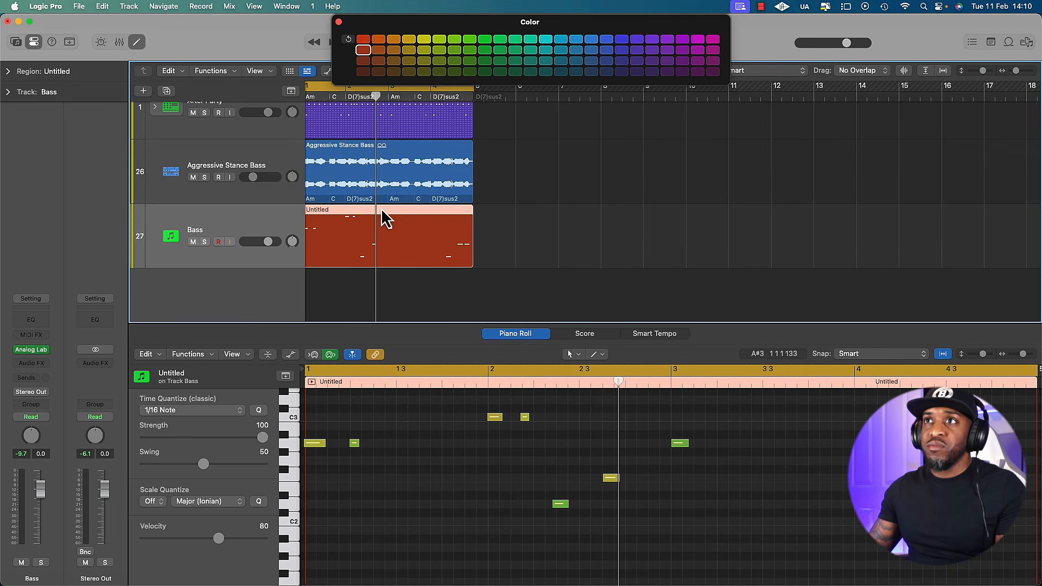
Step: Move the Aggressive Stance Bass track below the Bass track and color its region dark green
drag(273, 160, 264, 238)
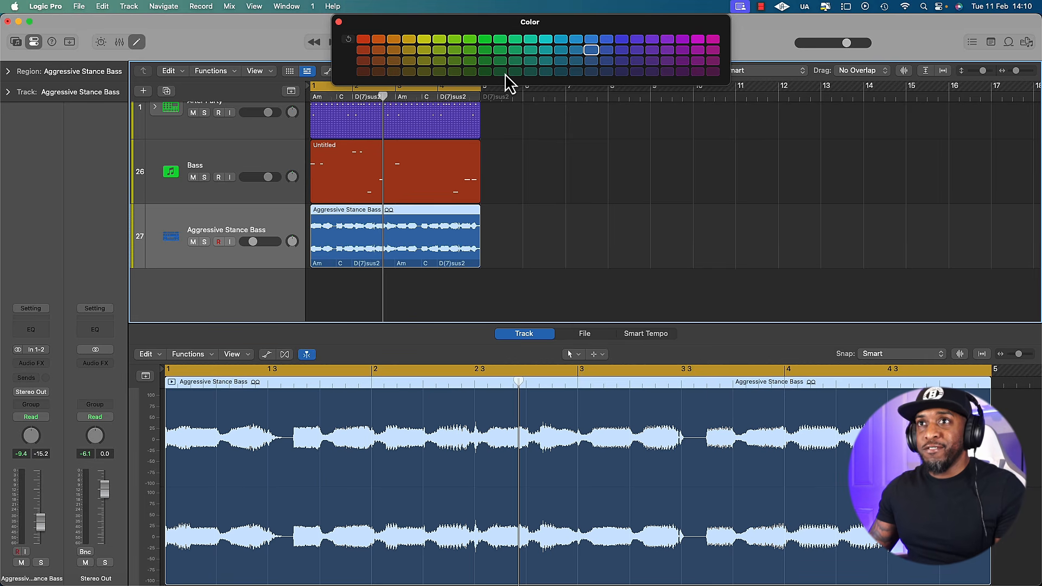
click(502, 73)
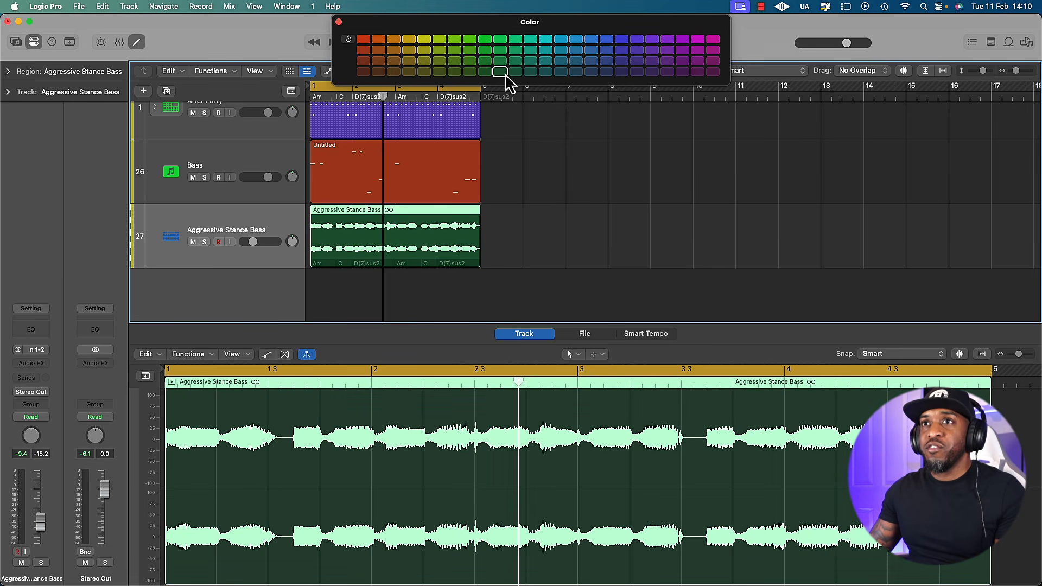
key(super+Up)
Step: Select the drum, Bass and Aggressive Stance Bass regions together and repeat them three times
drag(505, 238, 433, 136)
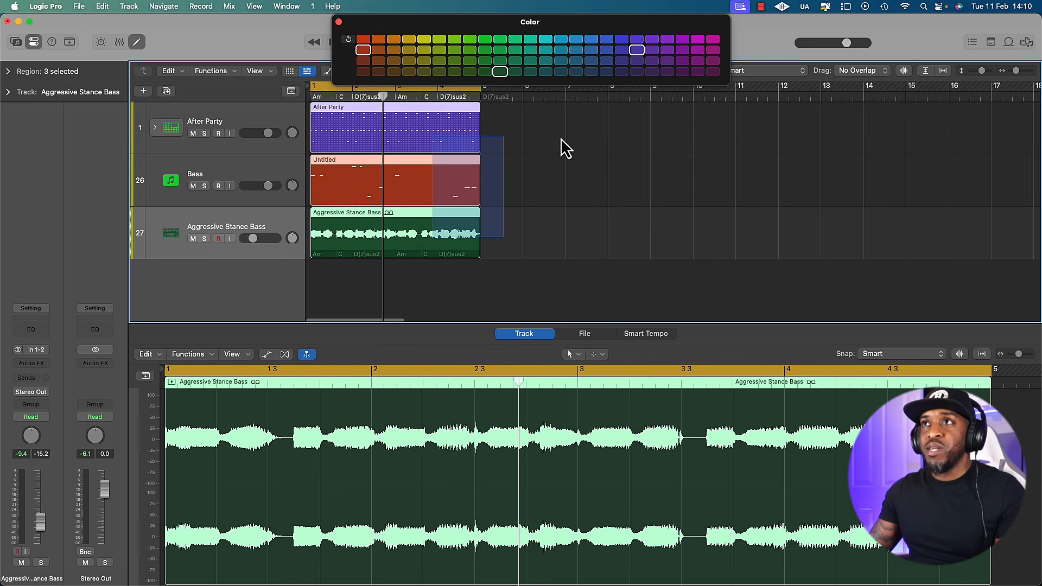
click(562, 139)
key(super+Left)
drag(444, 89, 445, 125)
drag(462, 223, 406, 126)
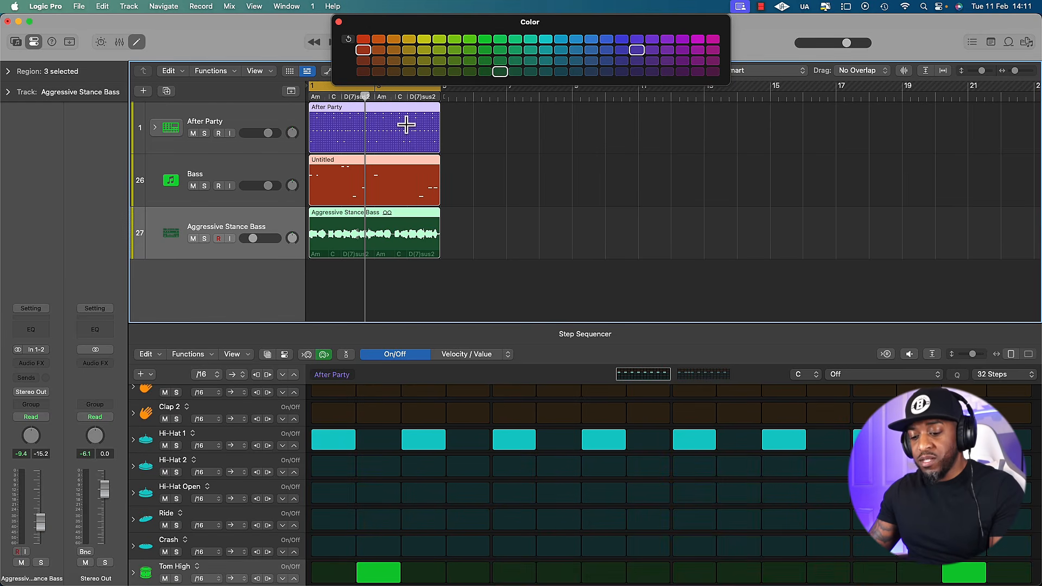
key(super+r)
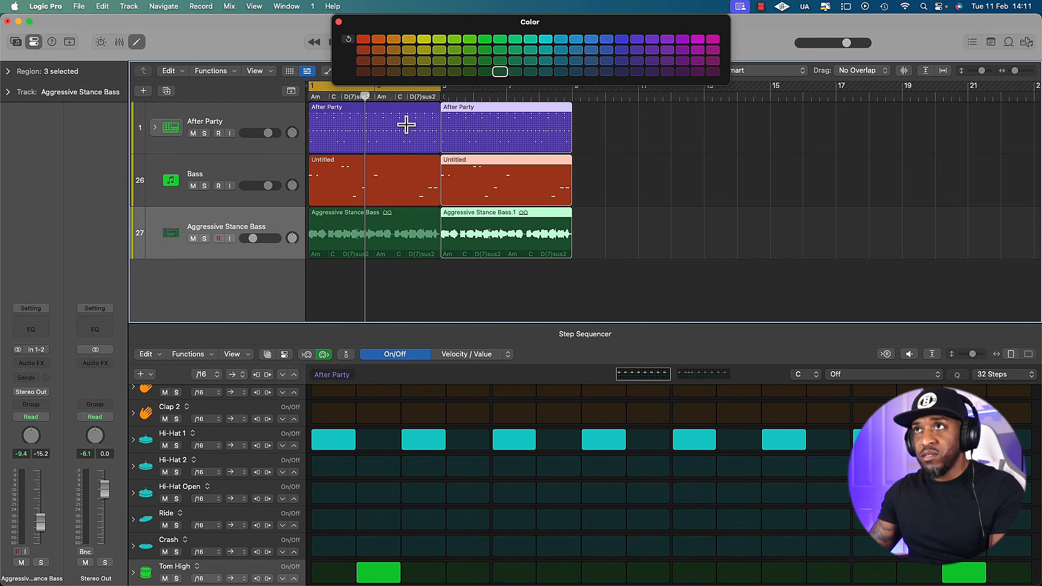
key(super+r)
key(super+r)
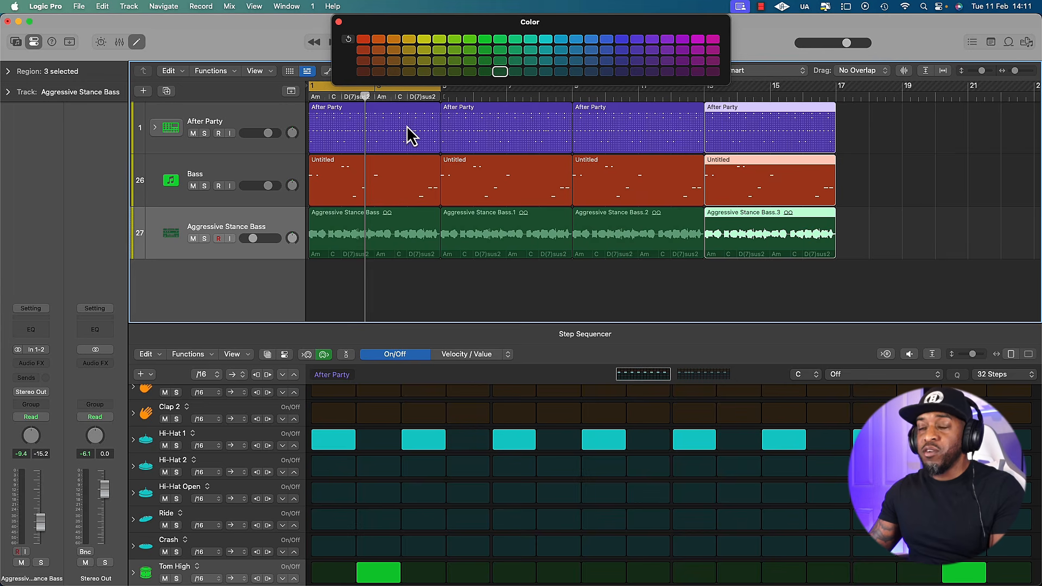
Step: Undo all three repeats of the selected regions
key(super+z)
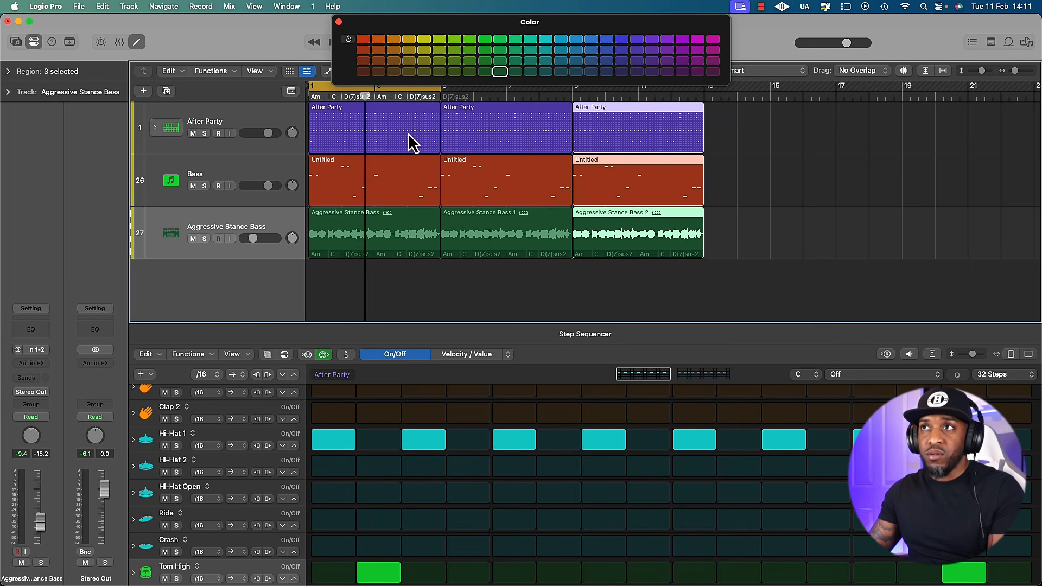
key(super+z)
key(super+z)
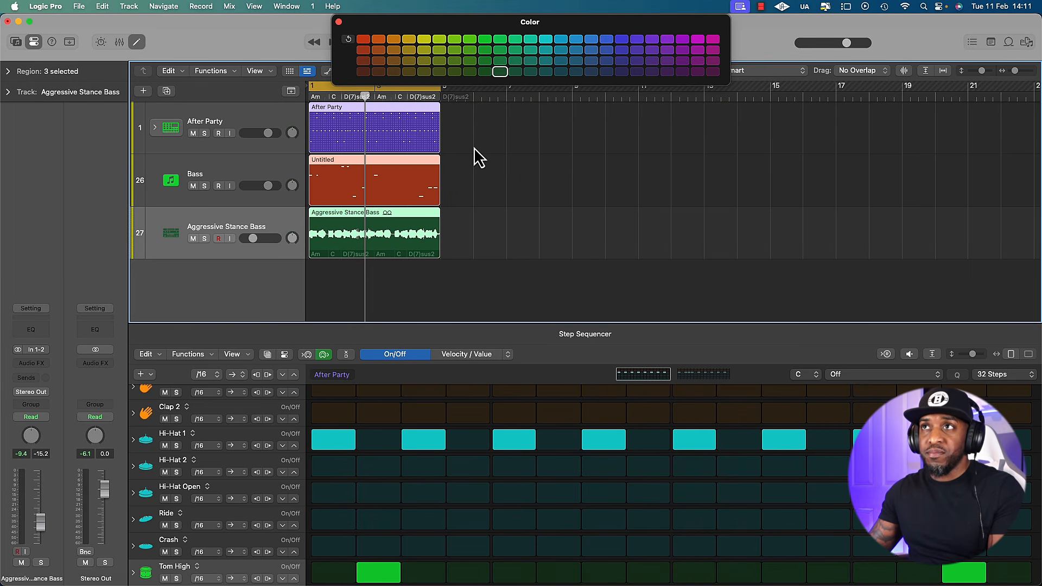
Step: Turn on looping for all three selected regions so they continue along the timeline
key(l)
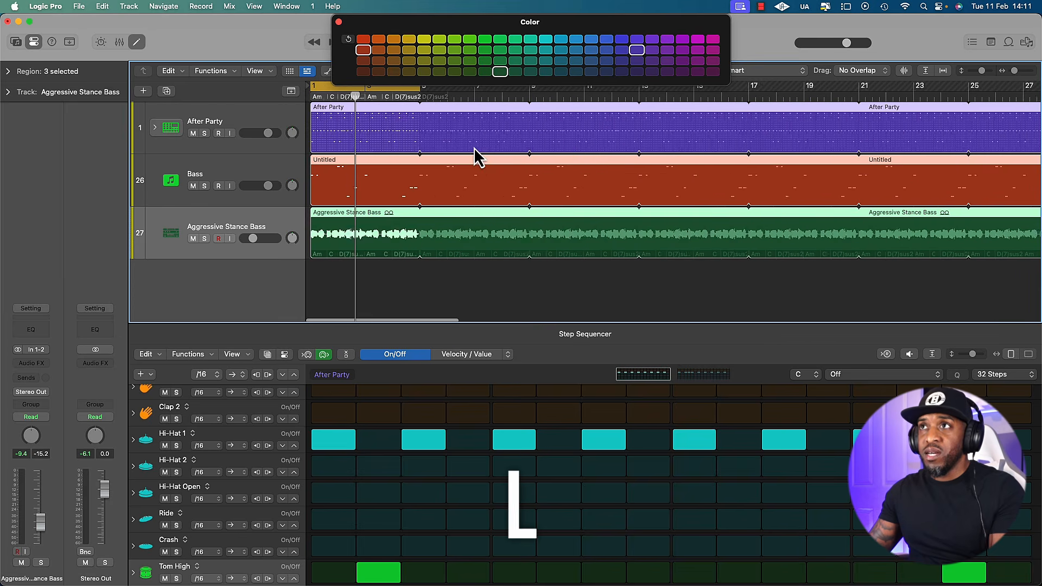
key(super+Left)
key(super+Left)
key(super+Left)
key(super+Left)
key(super+Left)
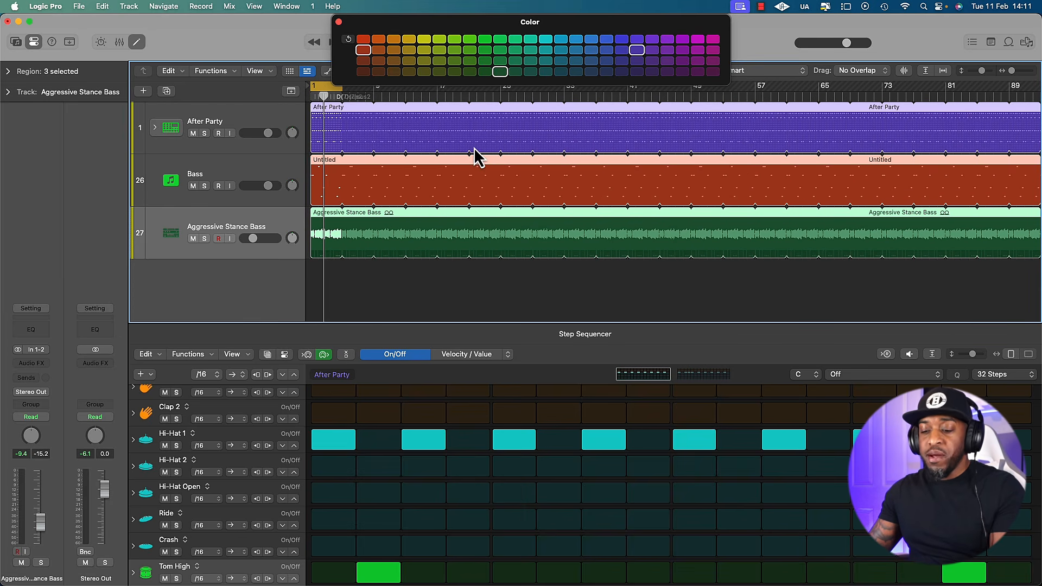
Step: Turn off looping for the After Party, Bass and Aggressive Stance Bass regions and deselect them
key(l)
scroll(359, 163, up, 5)
click(334, 171)
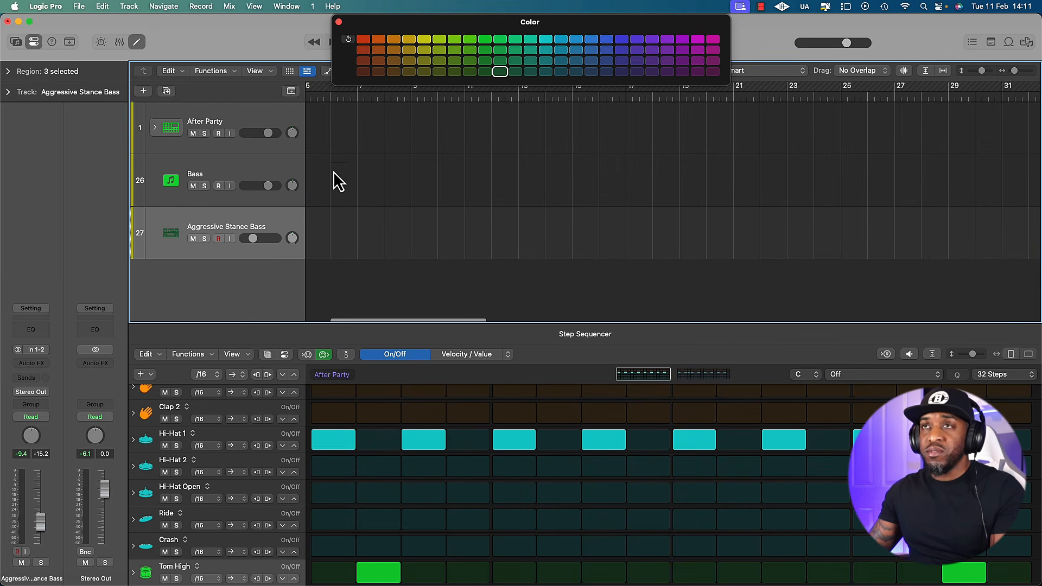
Step: Turn on looping for only the After Party region, and switch it off again
scroll(334, 168, left, 3)
click(342, 133)
key(l)
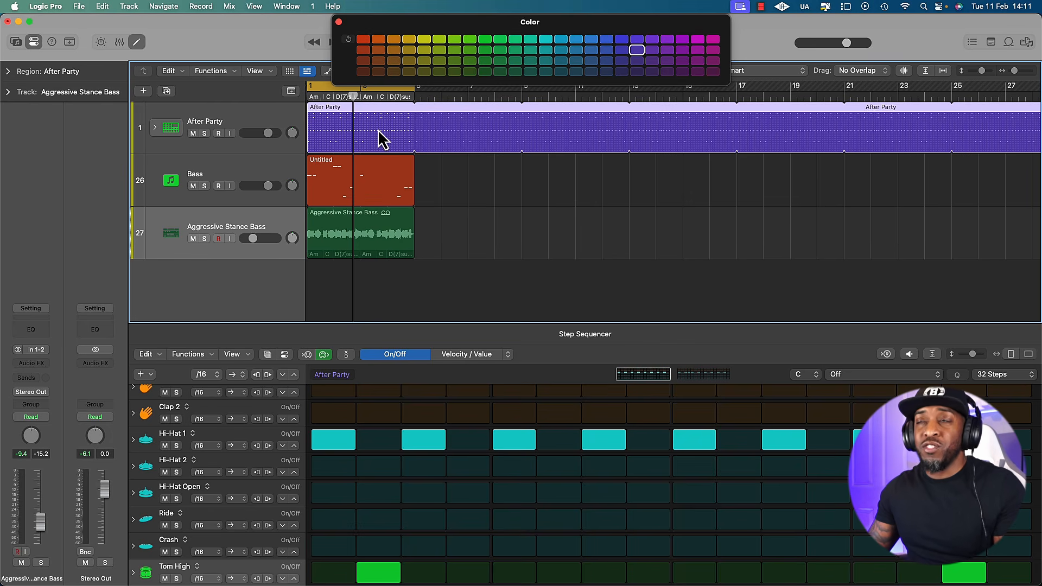
key(l)
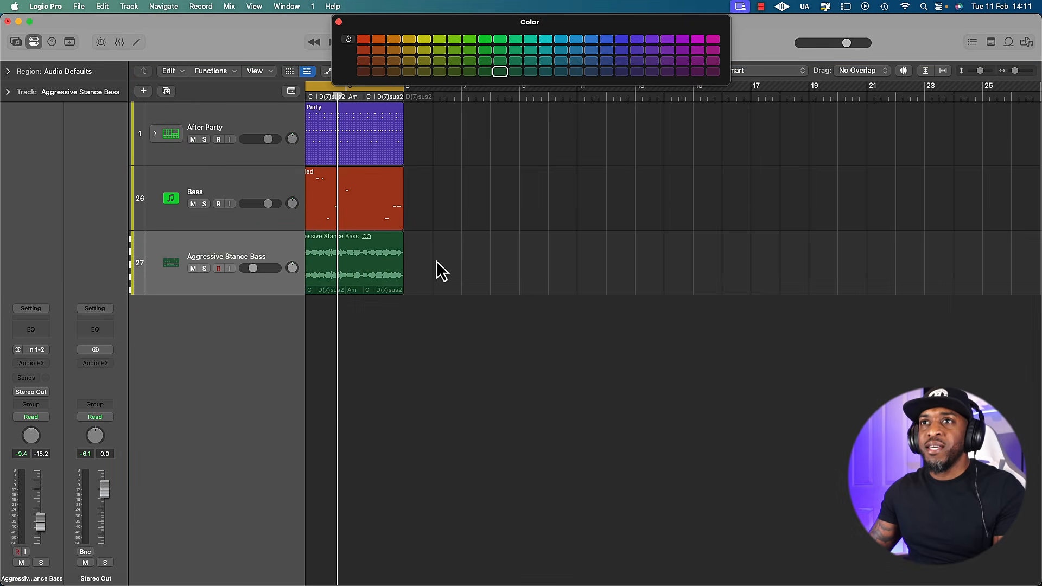
Step: Preview the Apple Loop Agile Funk Synth Lead 01 and add it at bar 1 on a new track below Aggressive Stance Bass
scroll(438, 262, up, 3)
scroll(440, 262, right, 4)
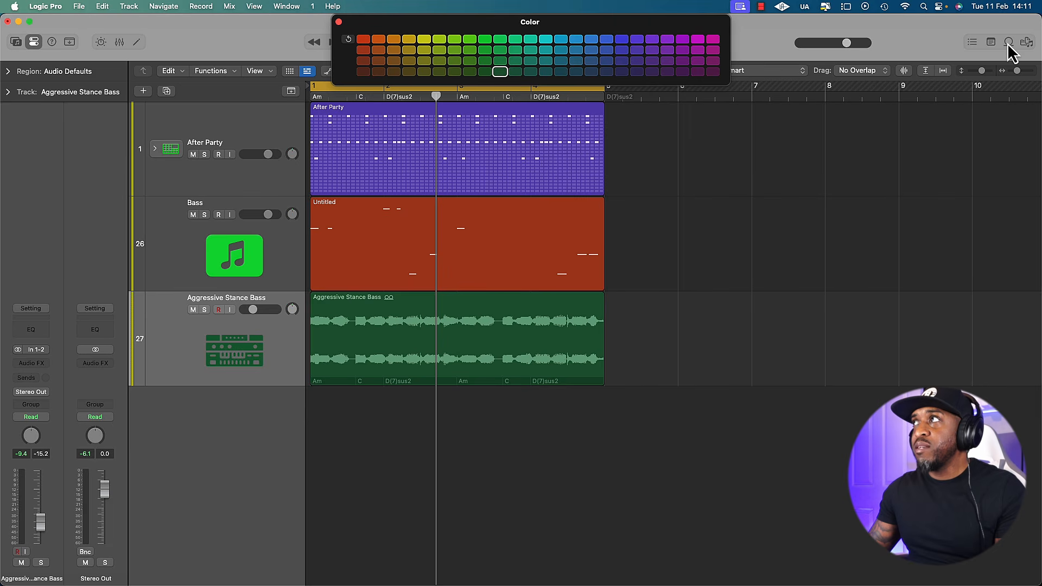
click(1008, 43)
scroll(890, 342, down, 5)
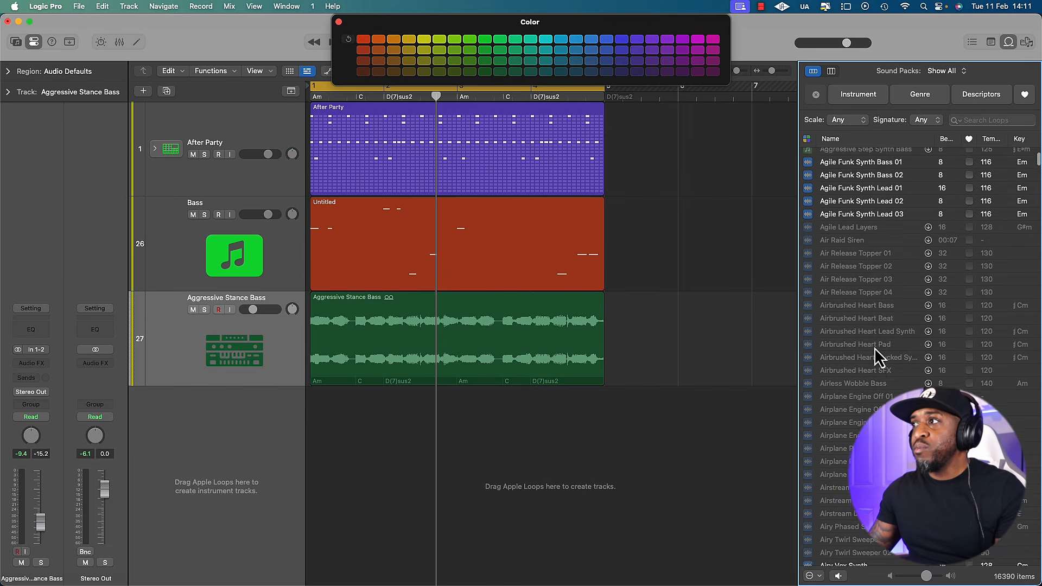
click(879, 183)
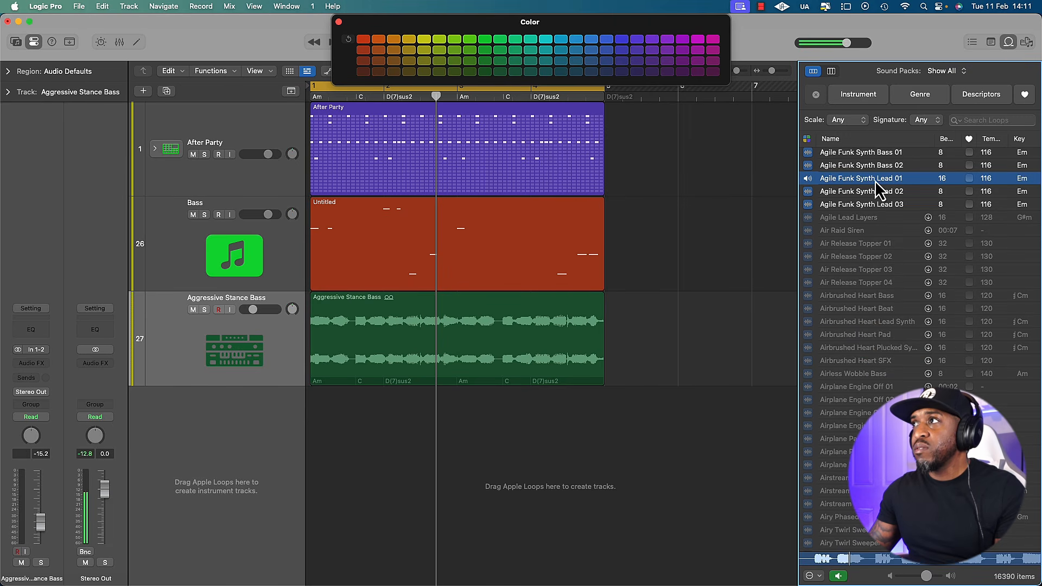
drag(876, 183, 324, 435)
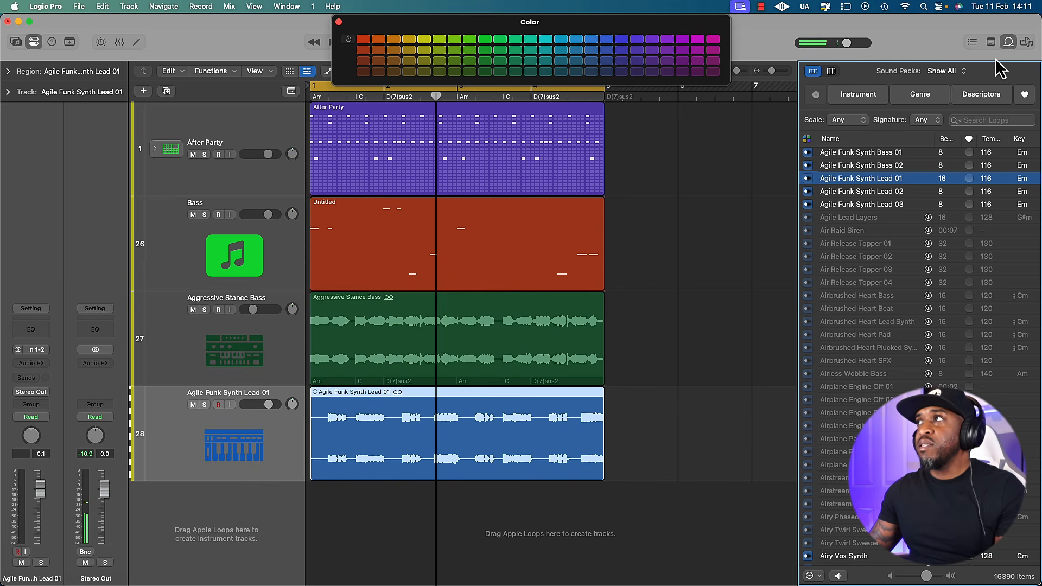
click(1007, 44)
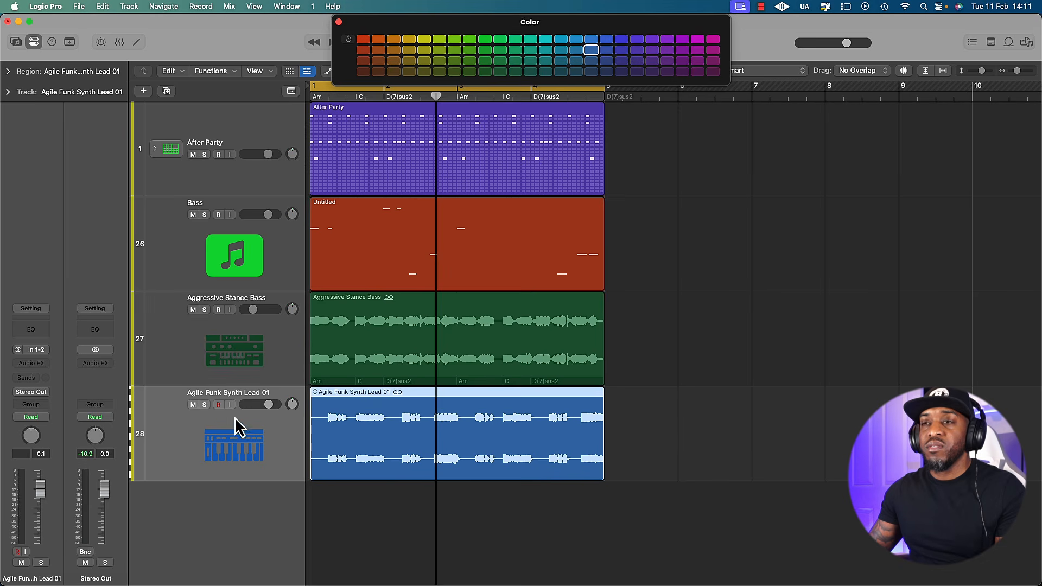
Step: Color Agile Funk Synth Lead 01 dark teal and the Bass channel in the mixer dark red
click(562, 72)
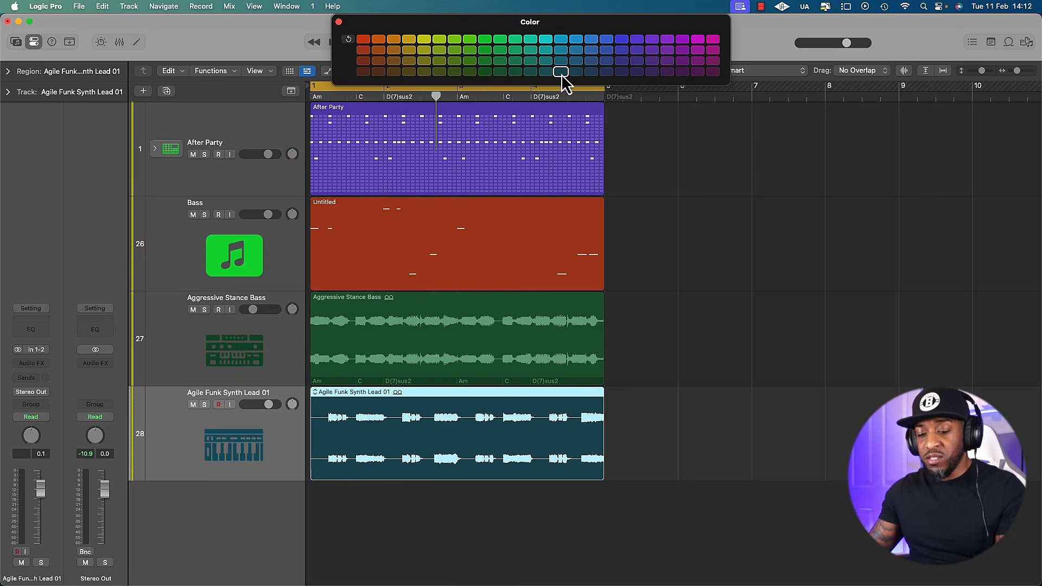
key(x)
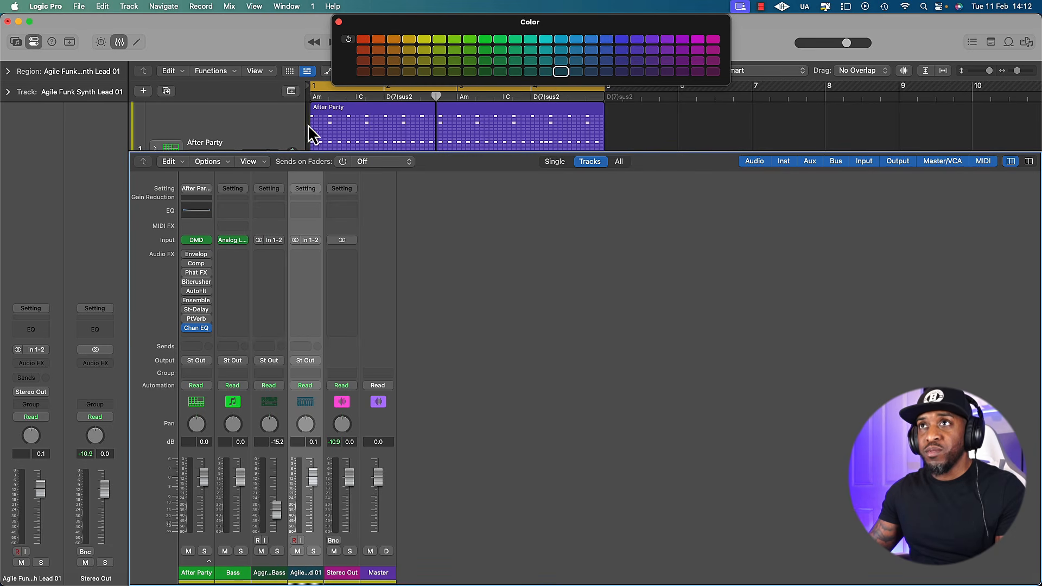
scroll(311, 129, down, 5)
click(342, 128)
click(365, 53)
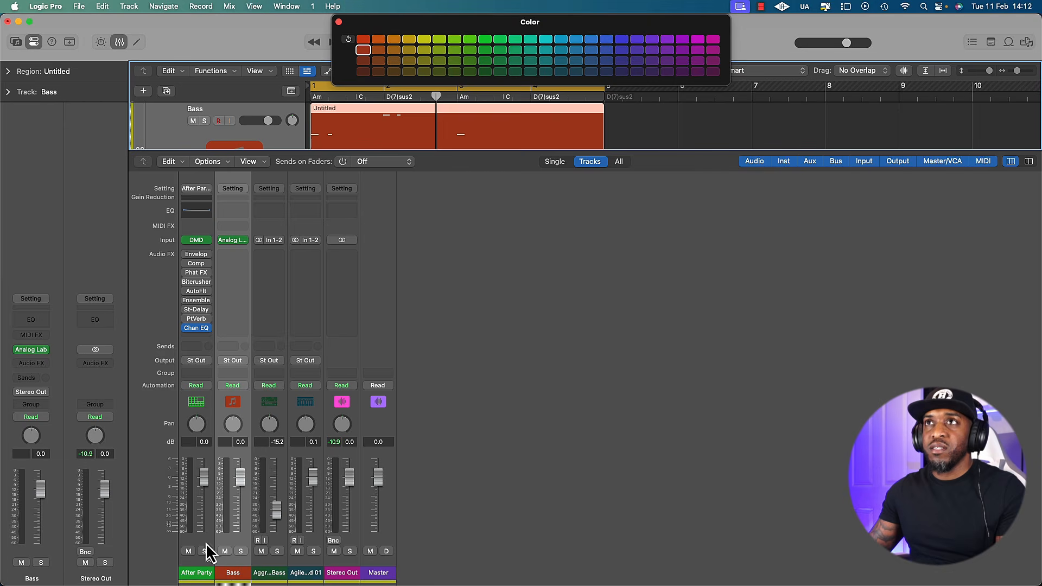
Step: Color the After Party channel in the mixer and its region in the arrangement bright red
click(206, 545)
click(364, 40)
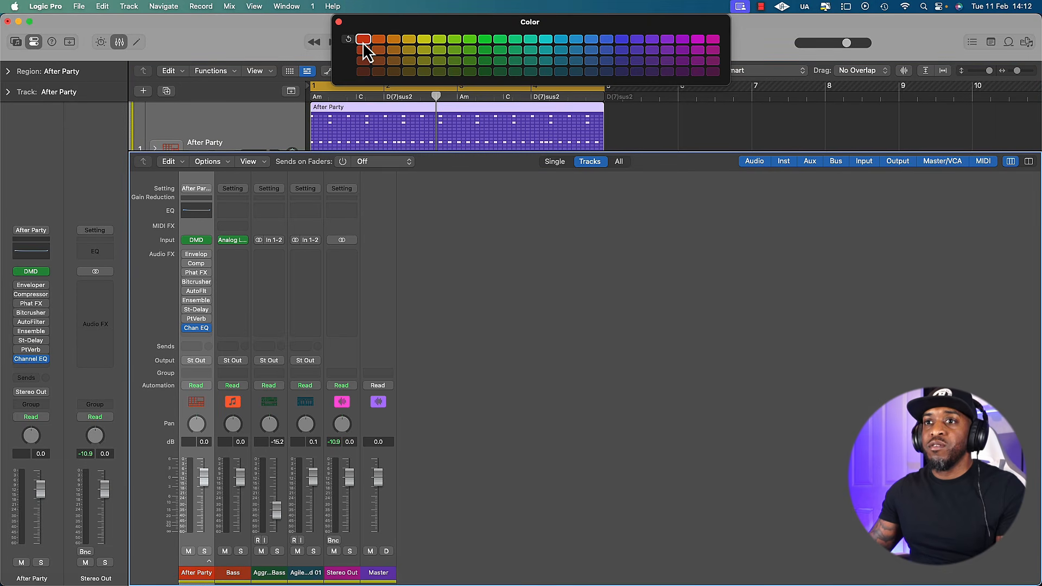
key(x)
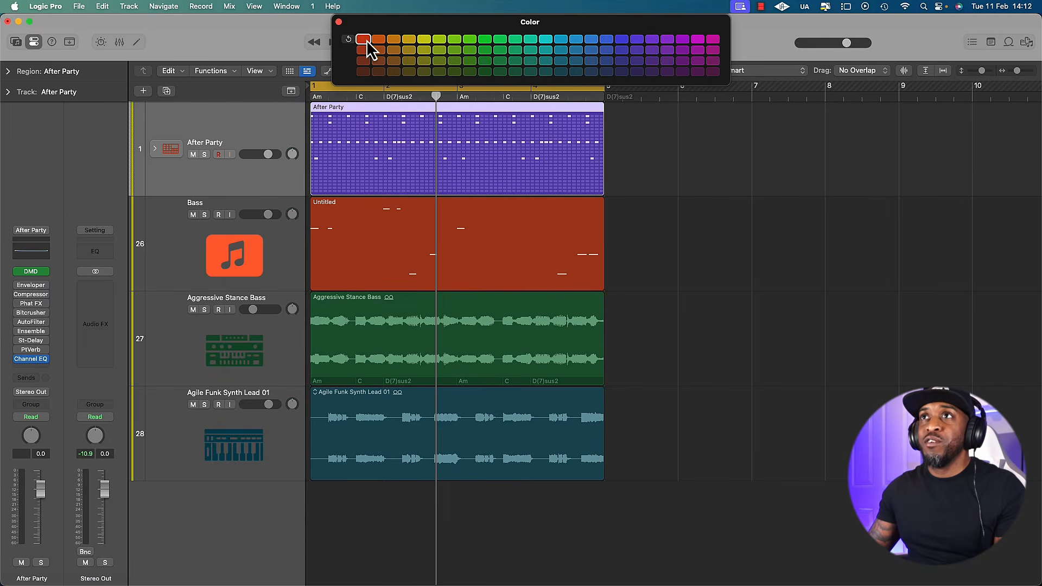
click(366, 40)
key(super+Right)
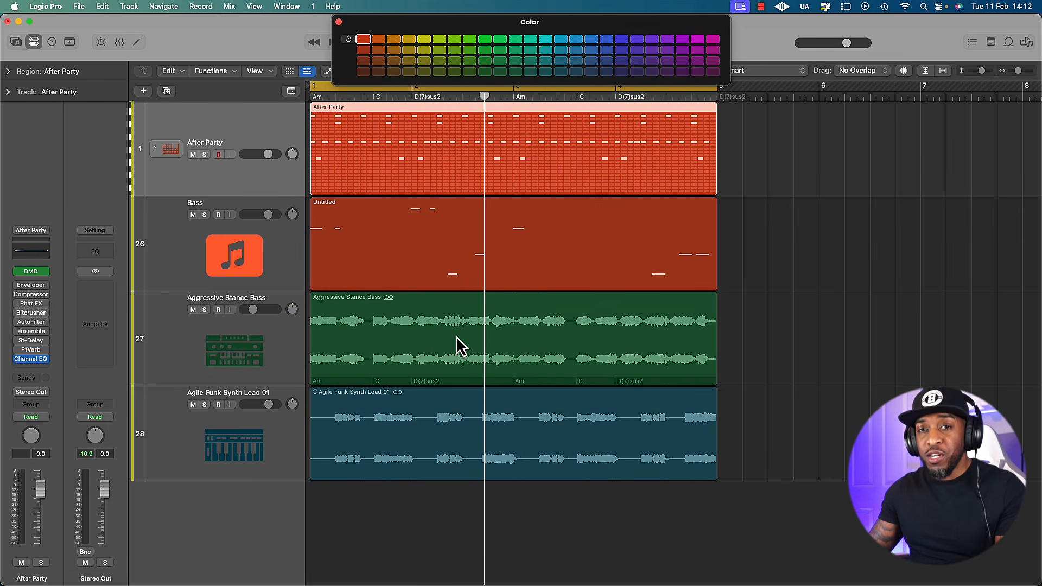
Step: Lower the mixer faders of After Party to -2.8 dB, Bass to -4.2 dB and Agile Funk Synth Lead 01 to -3.0 dB
key(x)
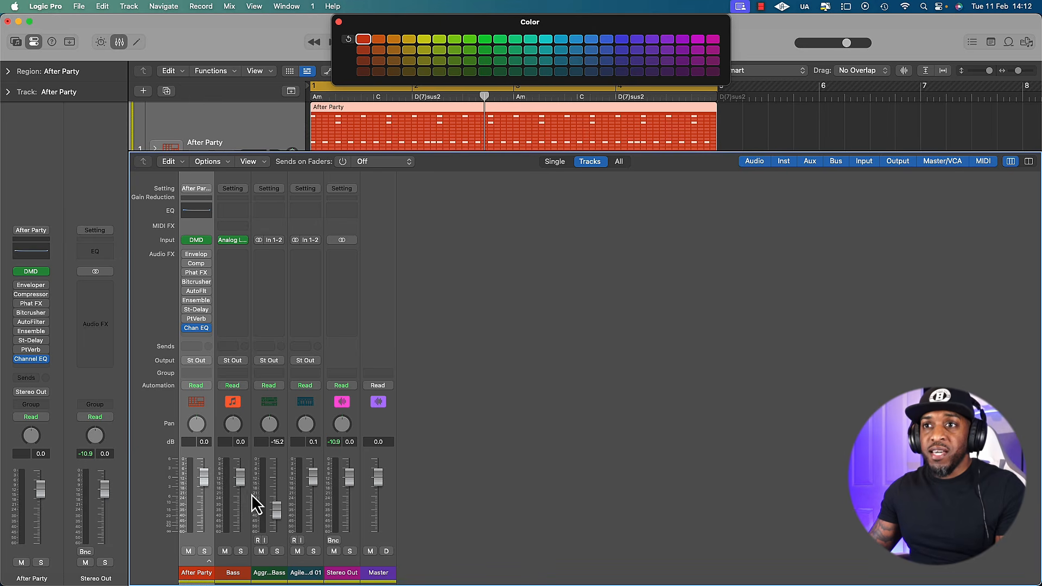
drag(240, 477, 204, 494)
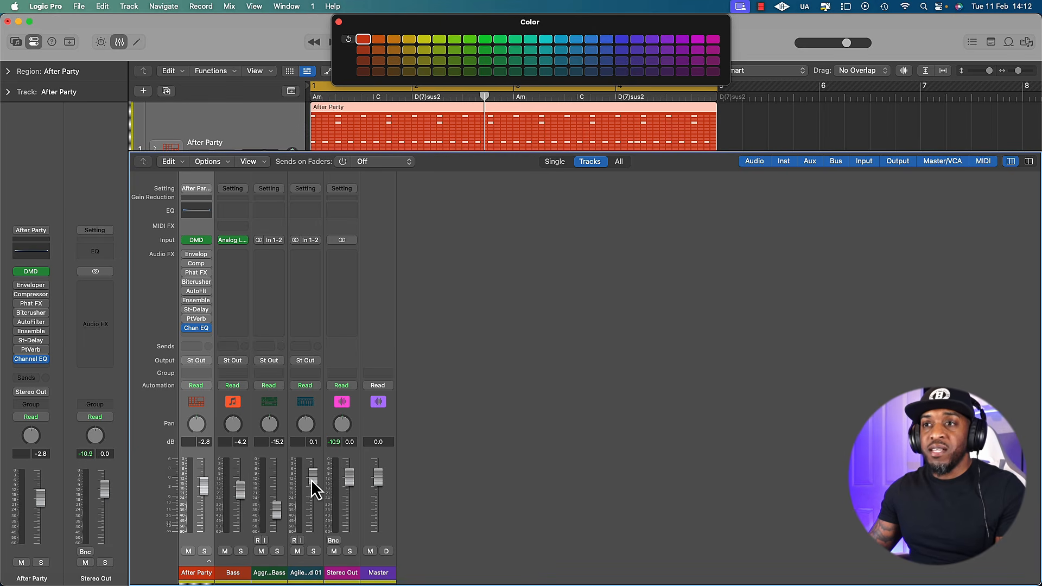
drag(311, 480, 313, 496)
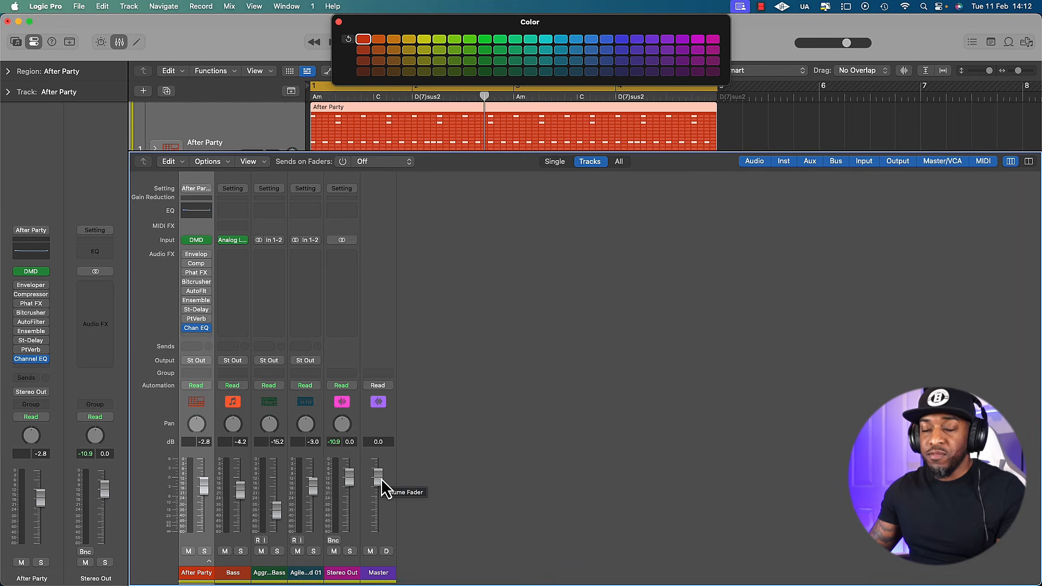
Step: Pull down the Master fader and reset it to 0.0 dB
drag(381, 478, 379, 505)
alt+click(379, 494)
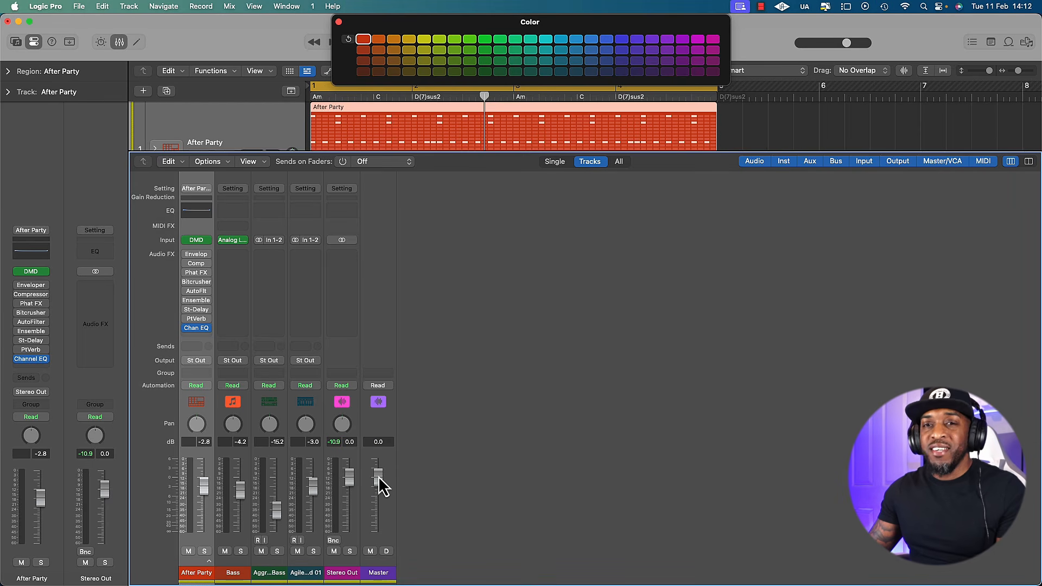
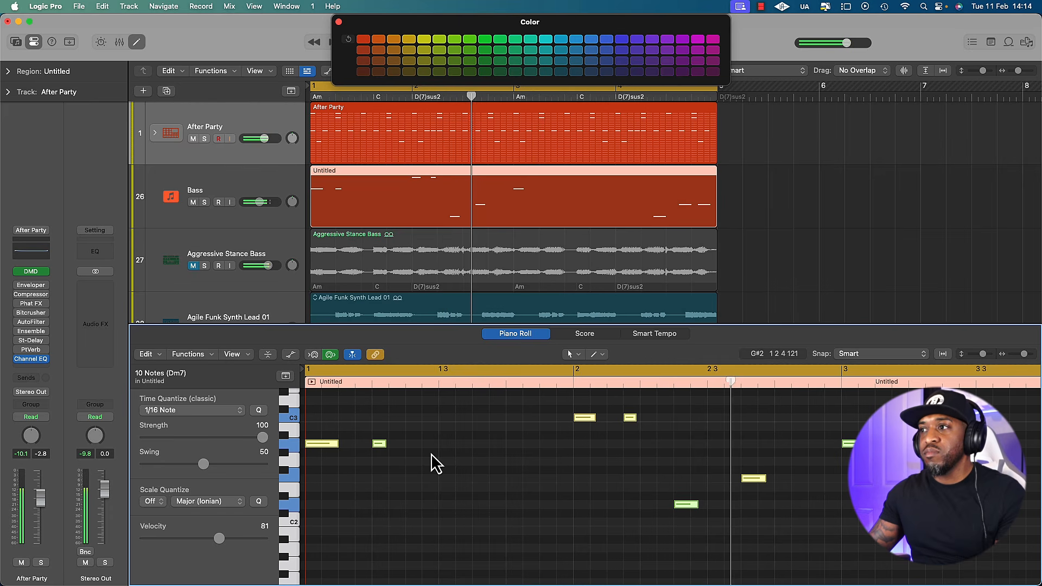
Step: Close the Piano Roll and move the Aggressive Stance Bass track below the Agile Funk Synth Lead 01 track
scroll(600, 478, down, 4)
scroll(600, 478, down, 1)
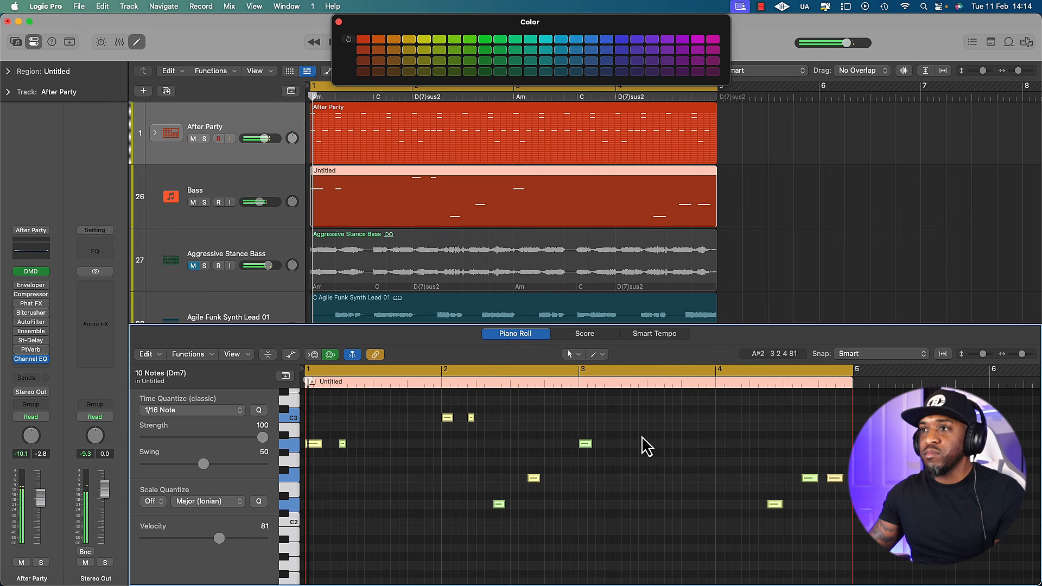
key(x)
key(x)
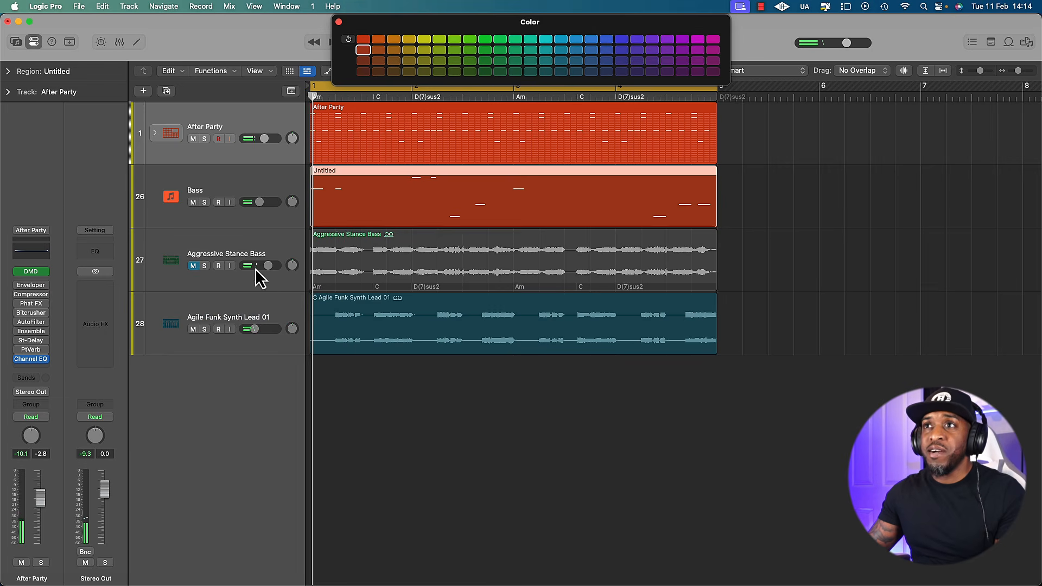
drag(256, 277, 260, 353)
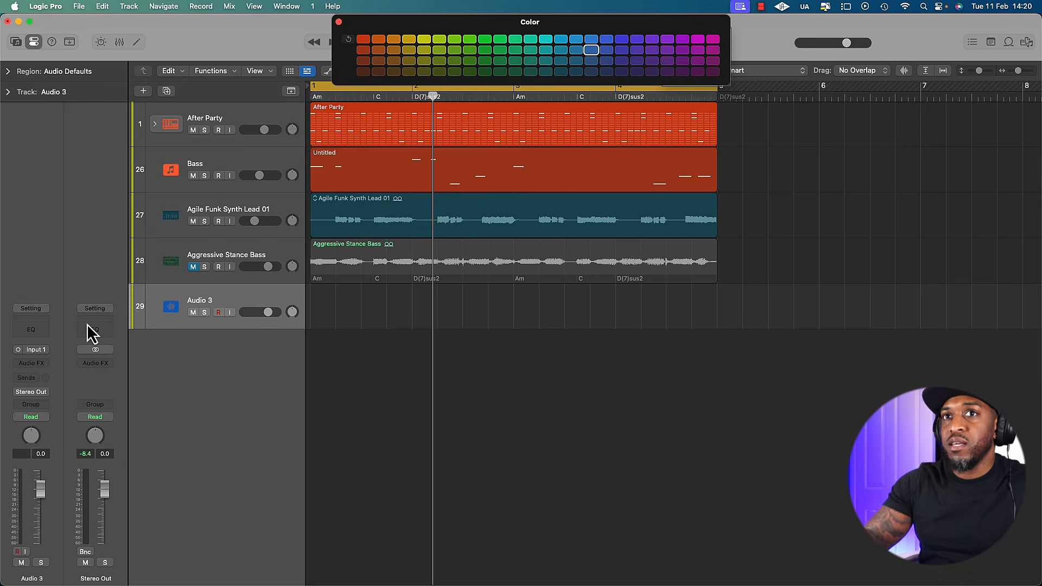
Step: Turn on input monitoring for the Audio 3 track and choose Input 1 as its recording input
click(25, 552)
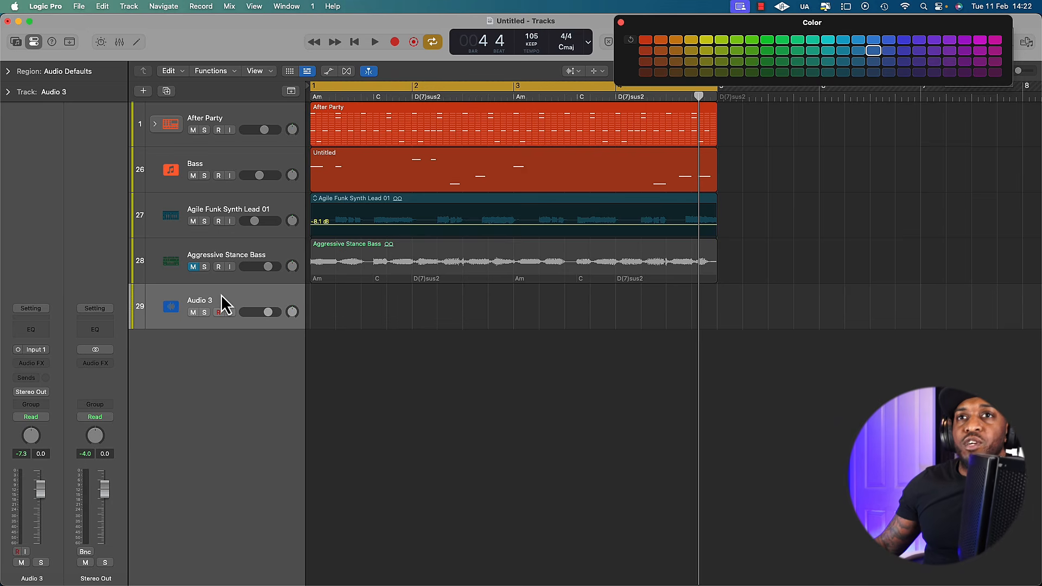
click(40, 349)
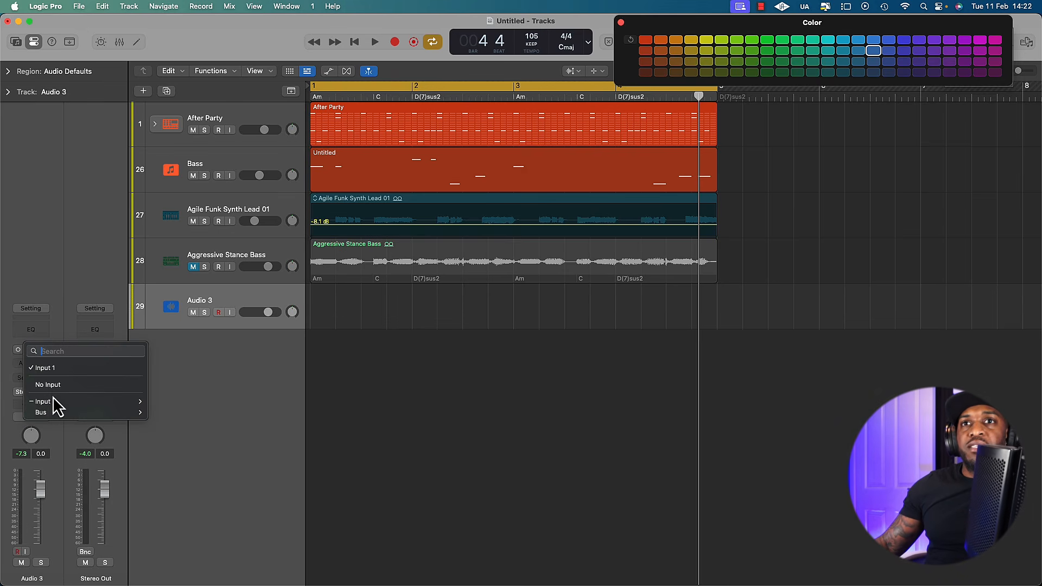
mouse_move(54, 404)
click(166, 401)
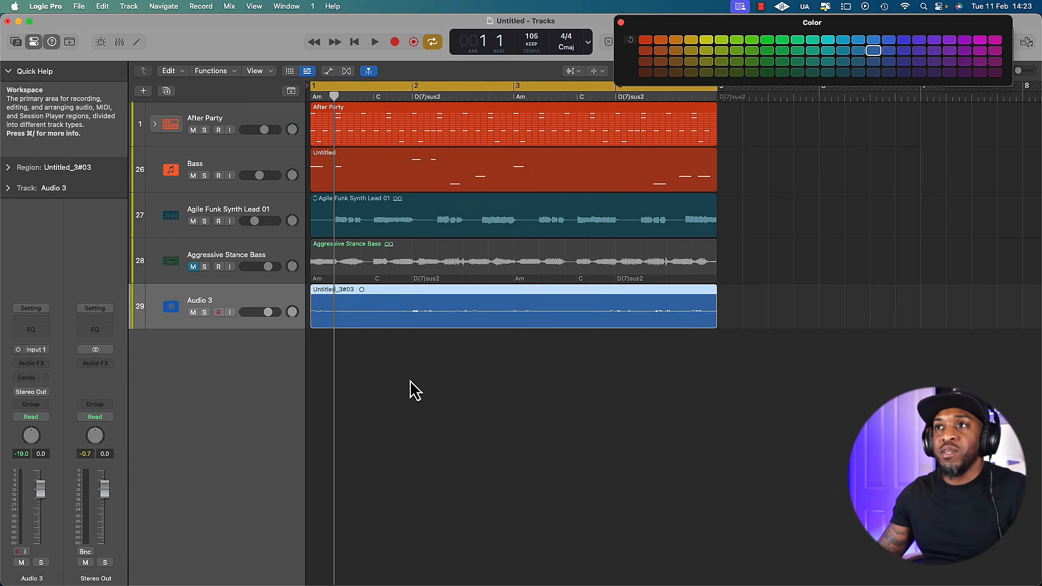
Step: Raise the gain of the recorded region on Audio 3, fine-tuning it to slightly below +9.9 dB
key(super+Down)
key(super+Down)
key(super+Down)
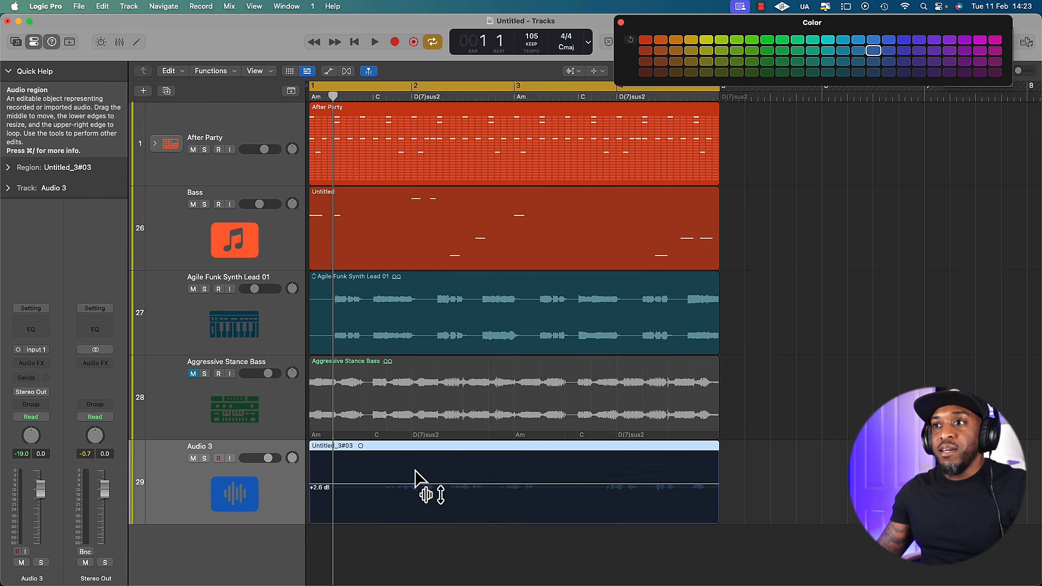
drag(416, 462, 421, 443)
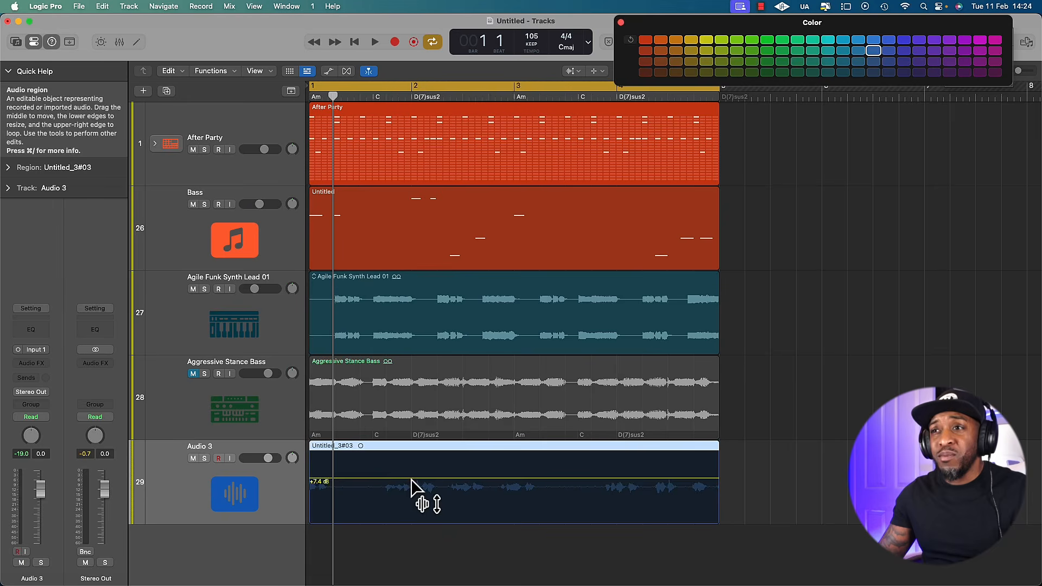
drag(412, 492, 412, 476)
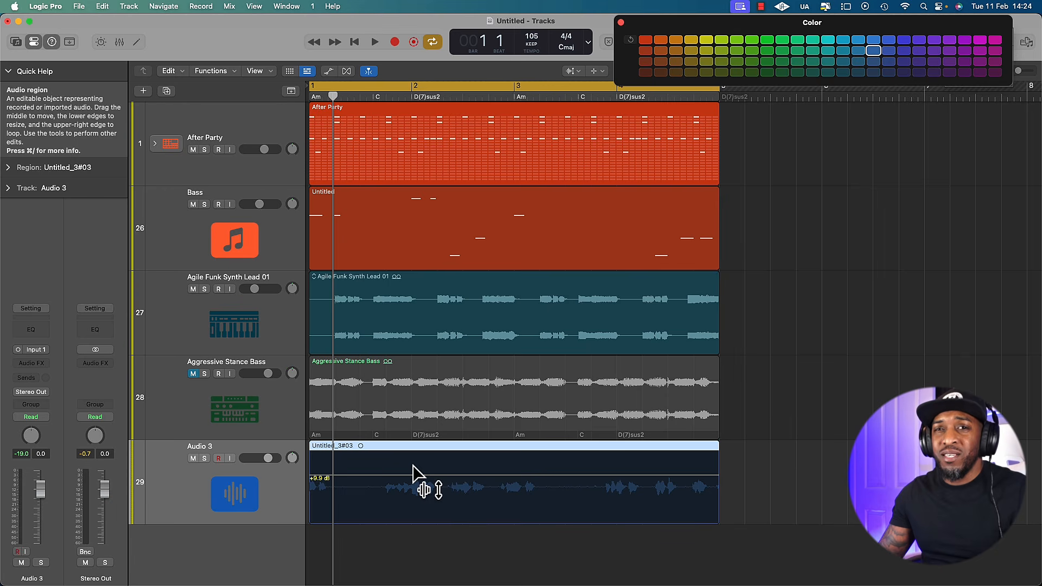
drag(412, 473, 412, 478)
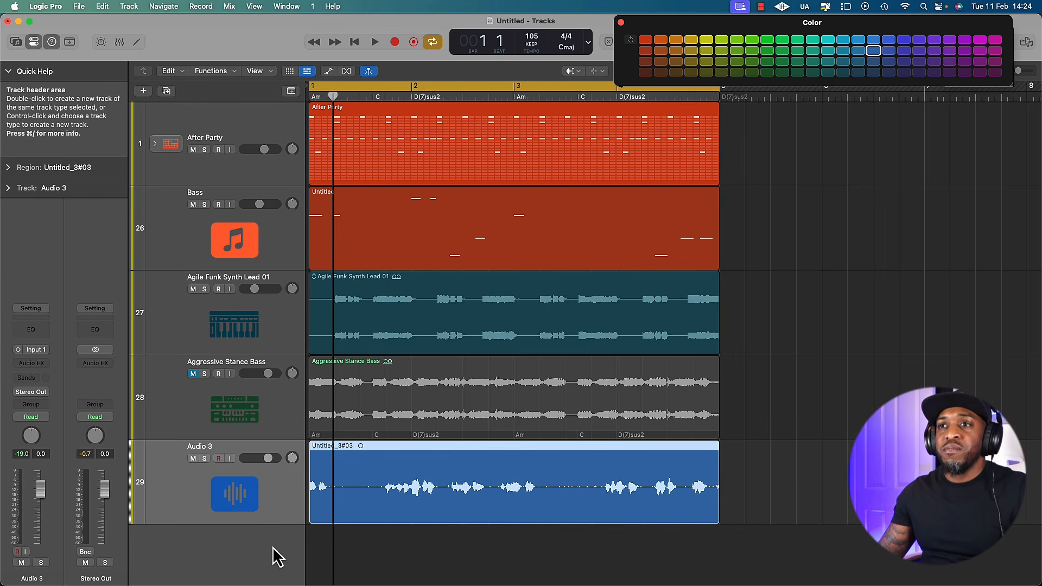
Step: Play back the arrangement with the Audio 3 recording, stop it and hide the Quick Help pane
key(space)
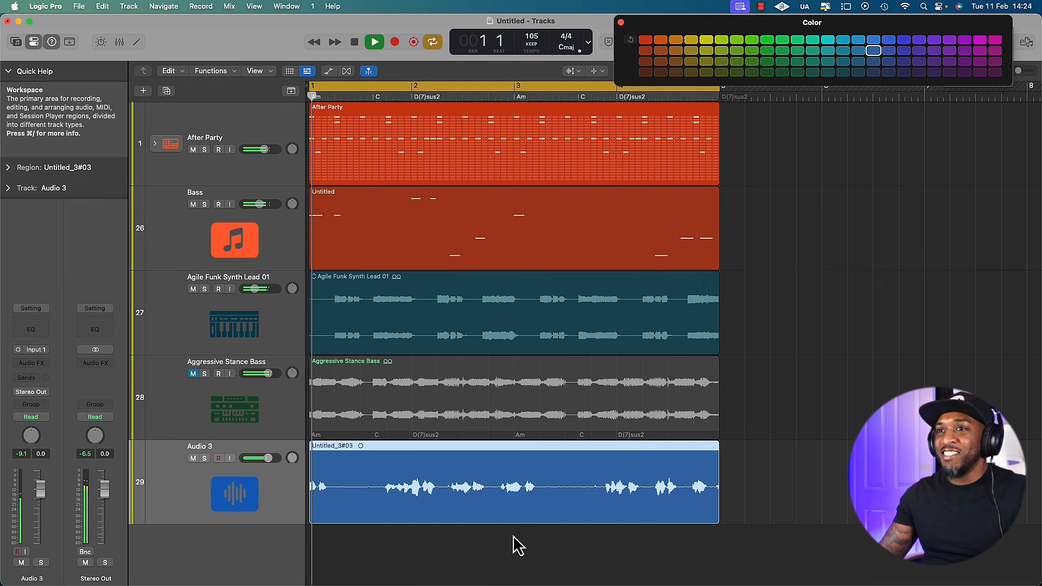
key(space)
scroll(512, 532, down, 3)
scroll(513, 517, left, 1)
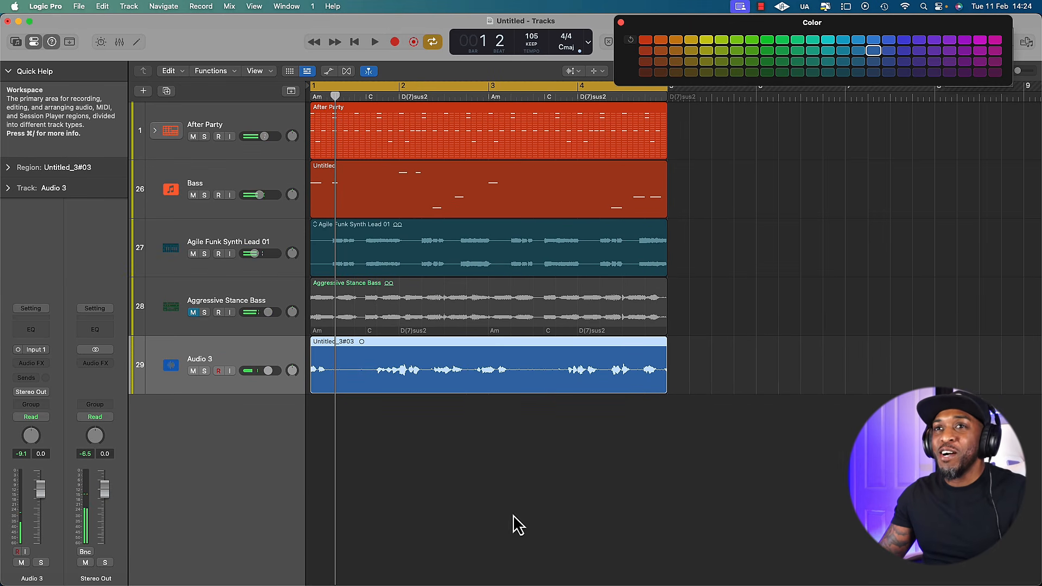
click(51, 42)
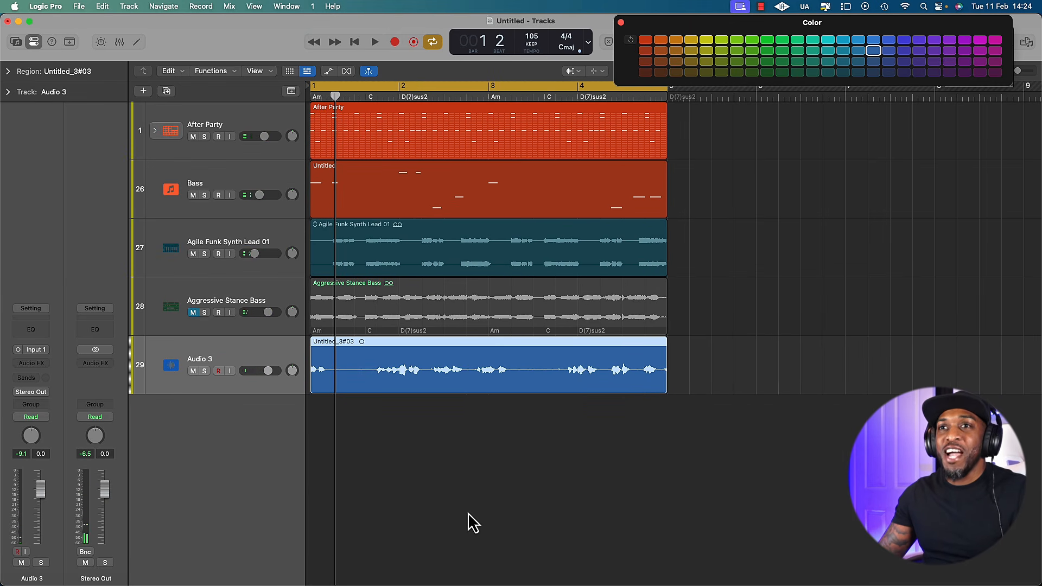
Step: Show the mixer and insert a ChromaVerb reverb in the Audio 3 channel's audio effects
scroll(460, 480, up, 3)
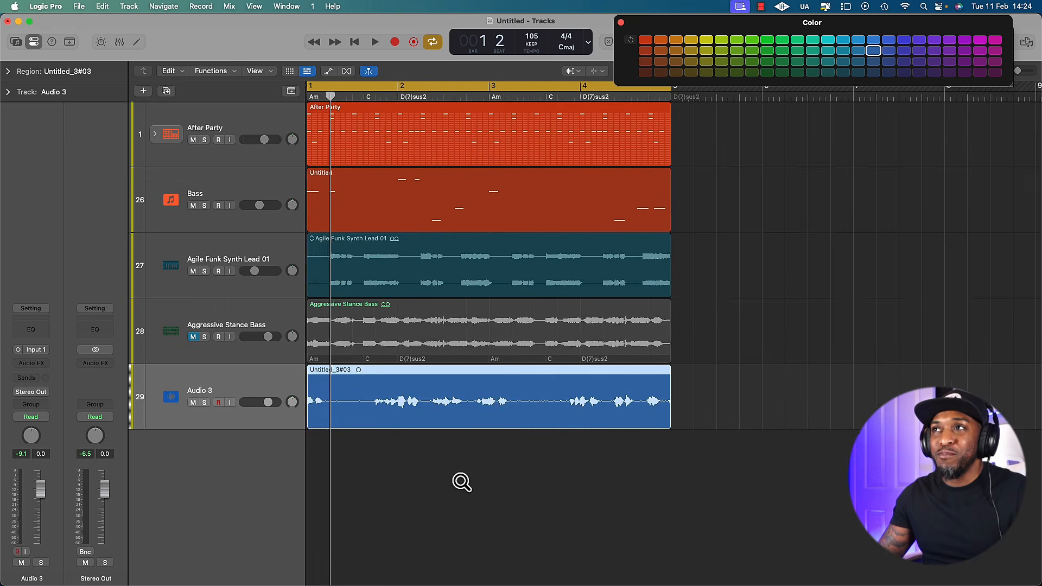
scroll(460, 481, right, 2)
key(x)
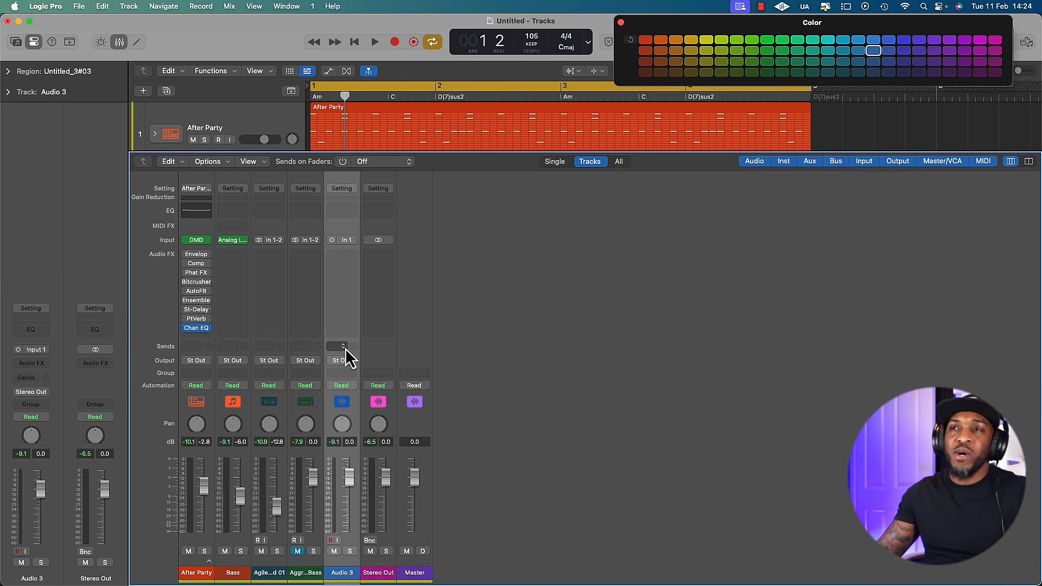
click(351, 262)
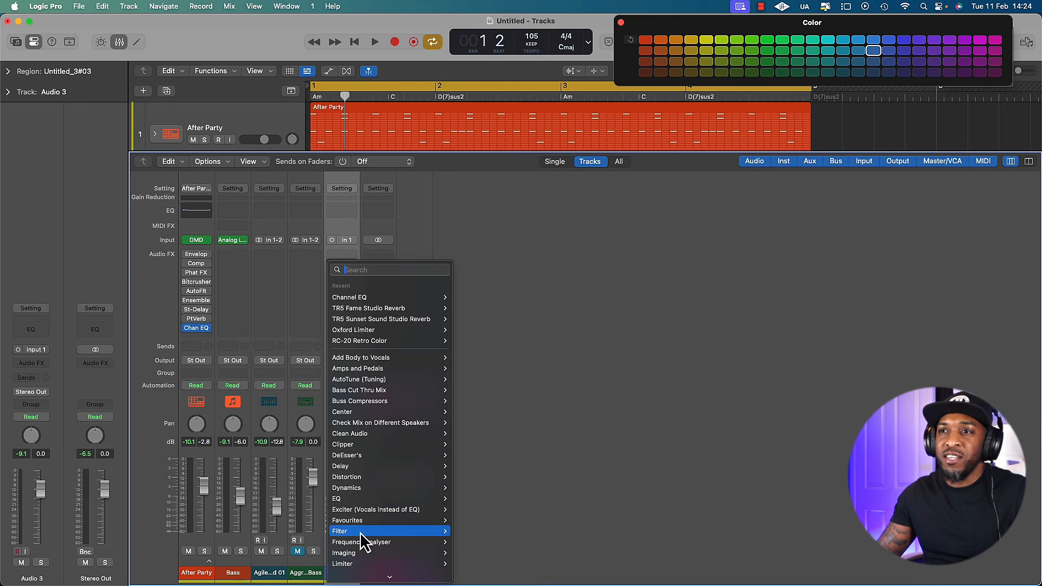
scroll(363, 538, down, 5)
mouse_move(363, 530)
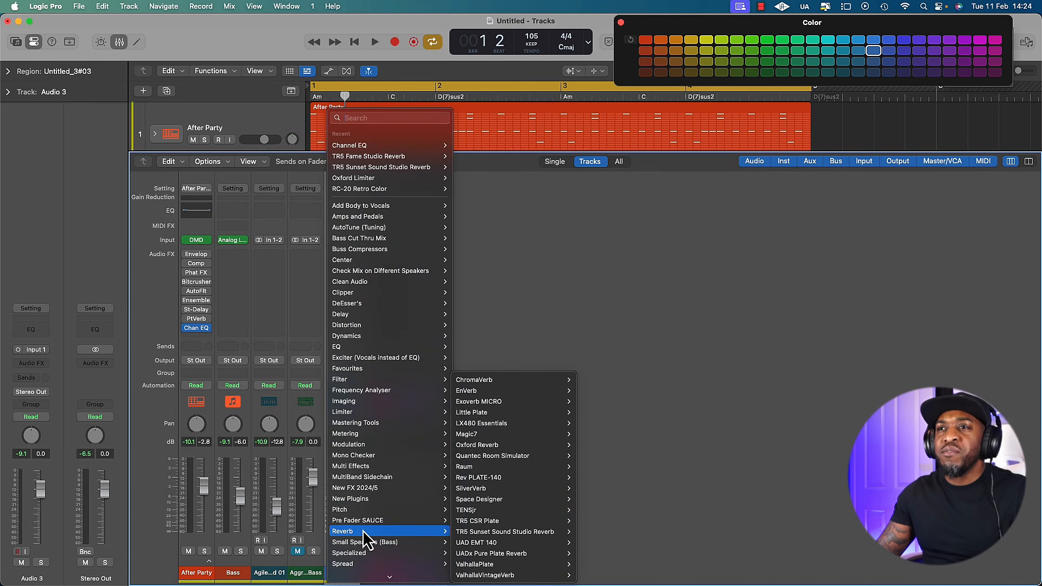
click(484, 380)
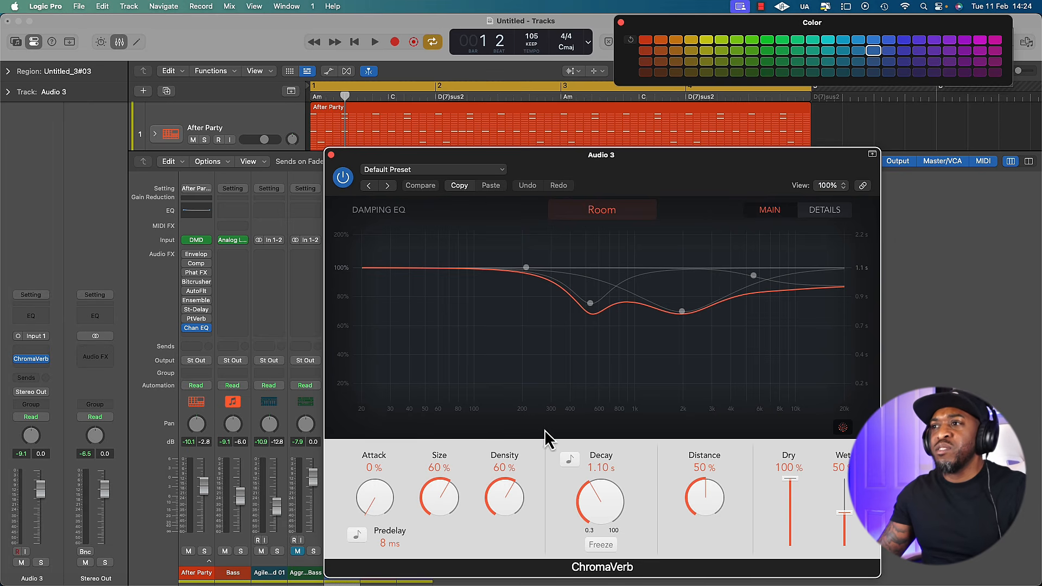
Step: Lower ChromaVerb's Wet level to 15% during playback, close the color palette and stop playback
drag(739, 185, 742, 122)
key(space)
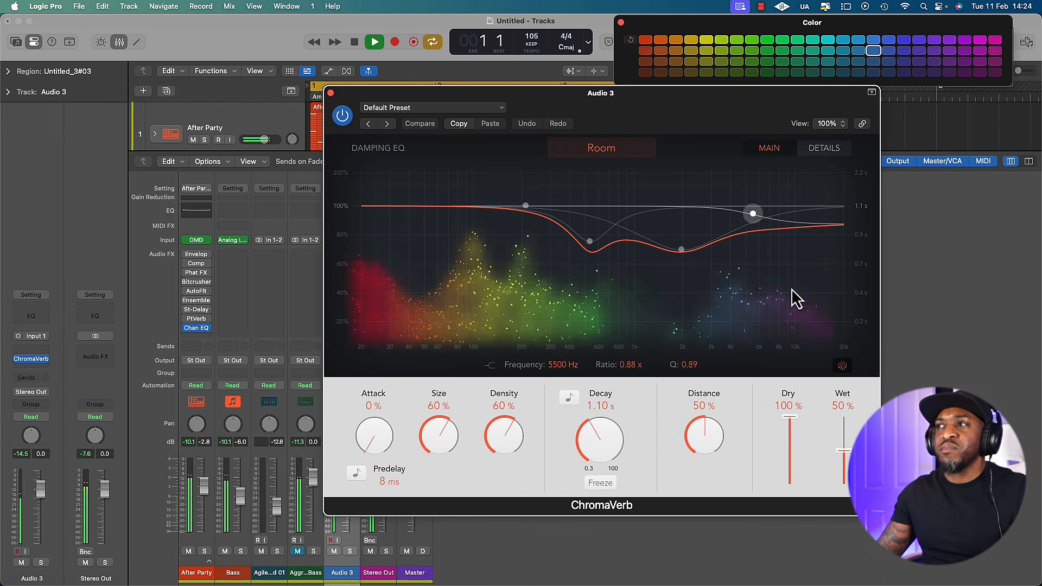
drag(843, 450, 845, 478)
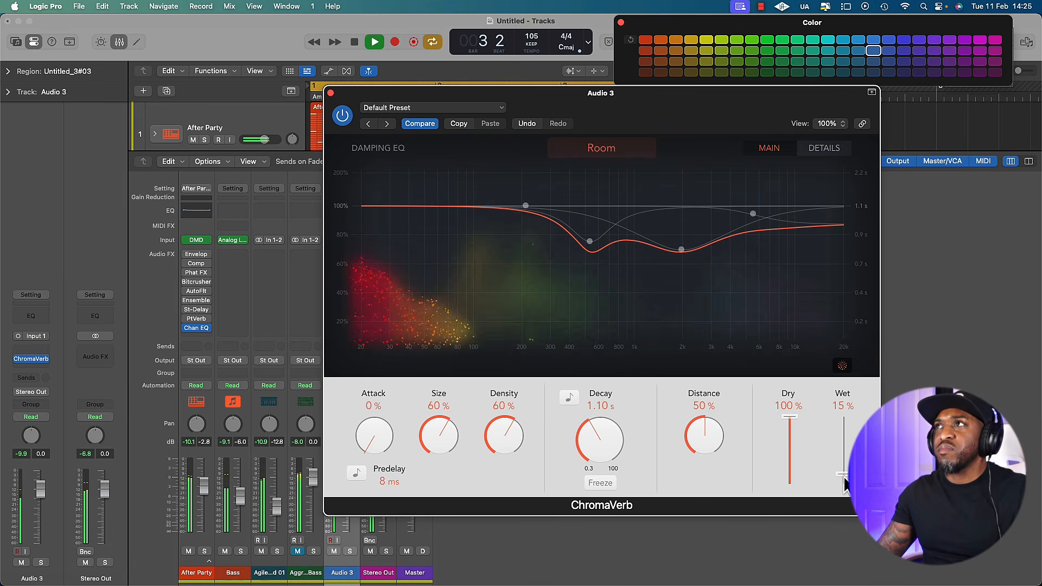
click(621, 23)
drag(730, 109, 696, 113)
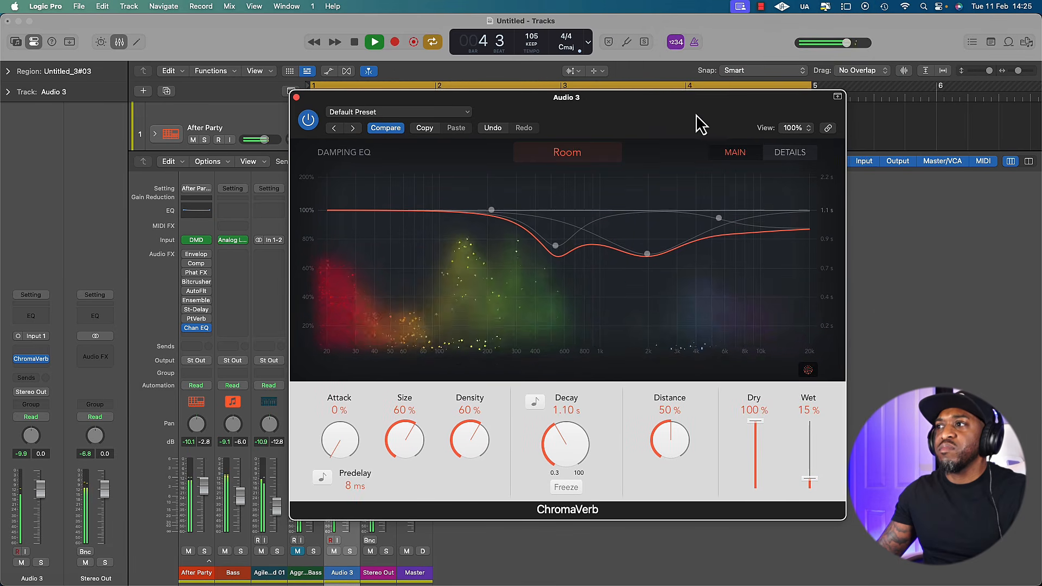
key(space)
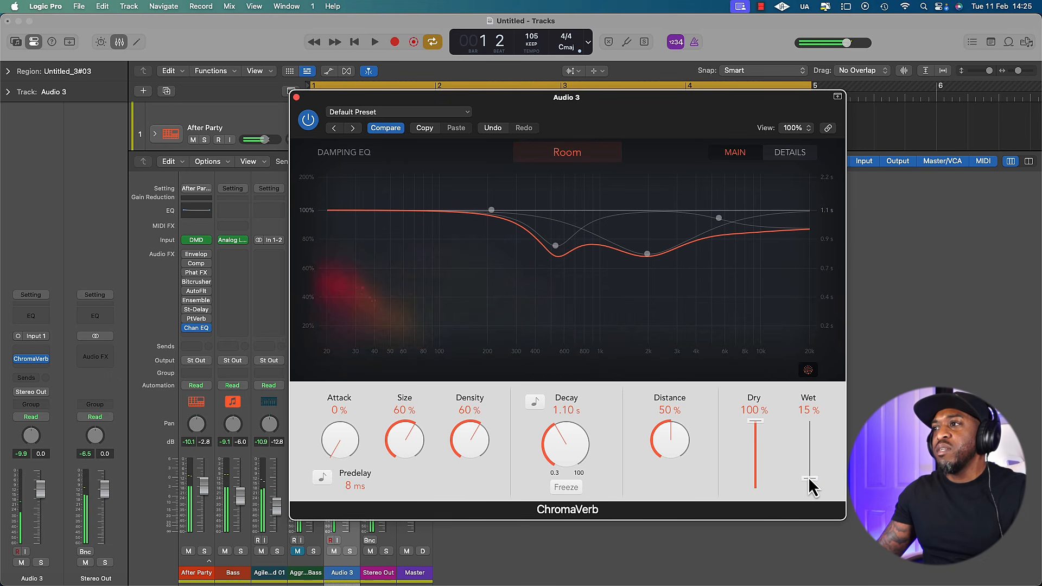
Step: Fine-tune ChromaVerb's Wet level to 17% while auditioning Audio 3, stop playback and close the plug-in
drag(809, 478, 811, 434)
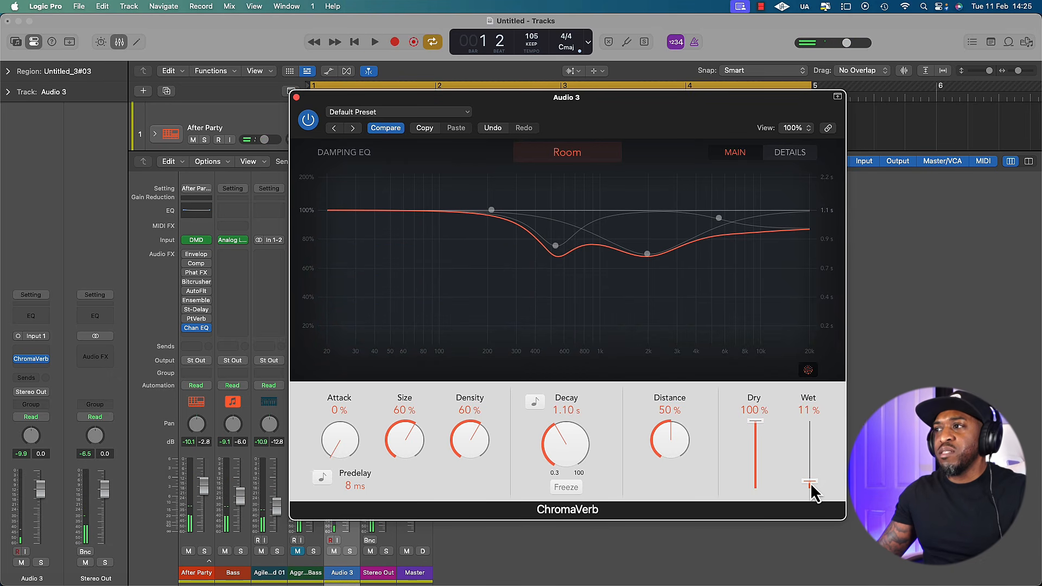
drag(810, 483, 809, 484)
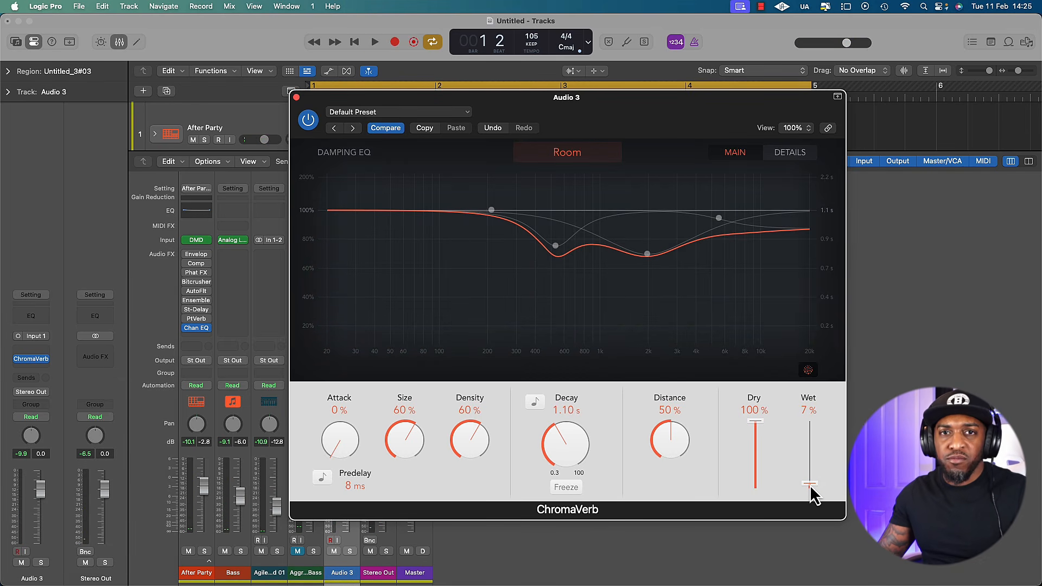
key(space)
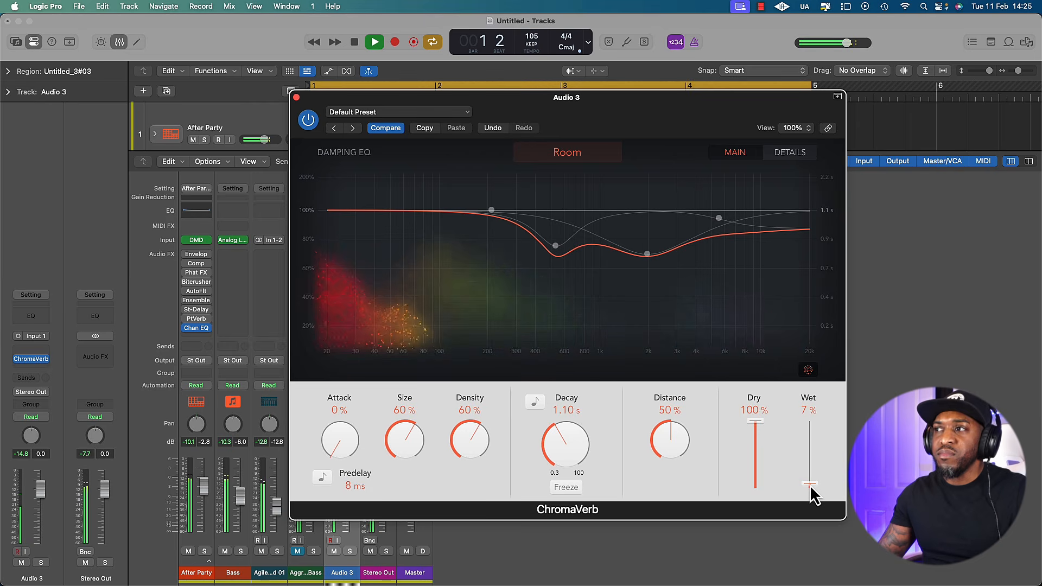
mouse_move(810, 484)
mouse_down()
mouse_move(812, 435)
mouse_move(809, 478)
mouse_up()
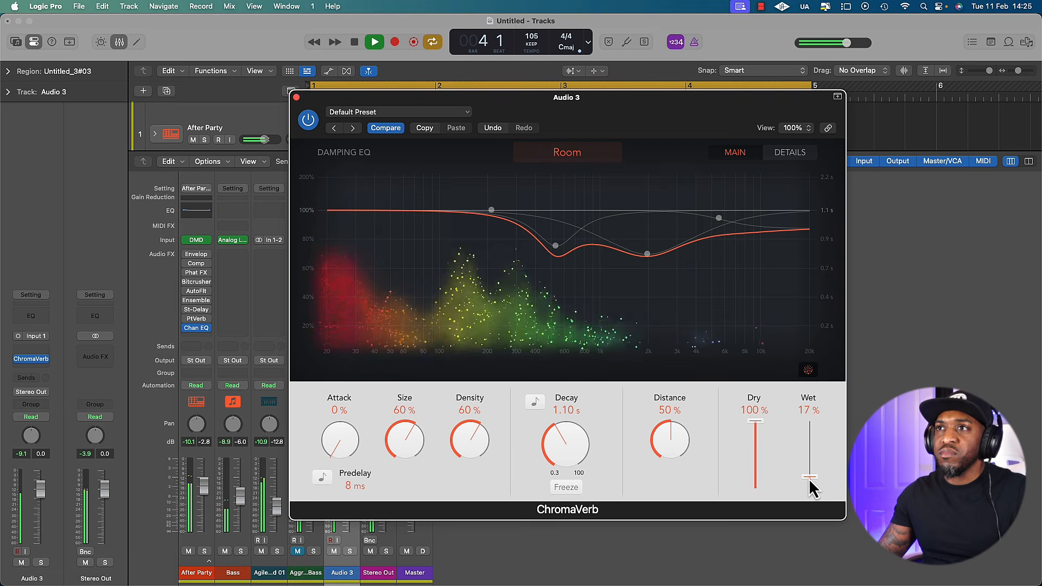
key(space)
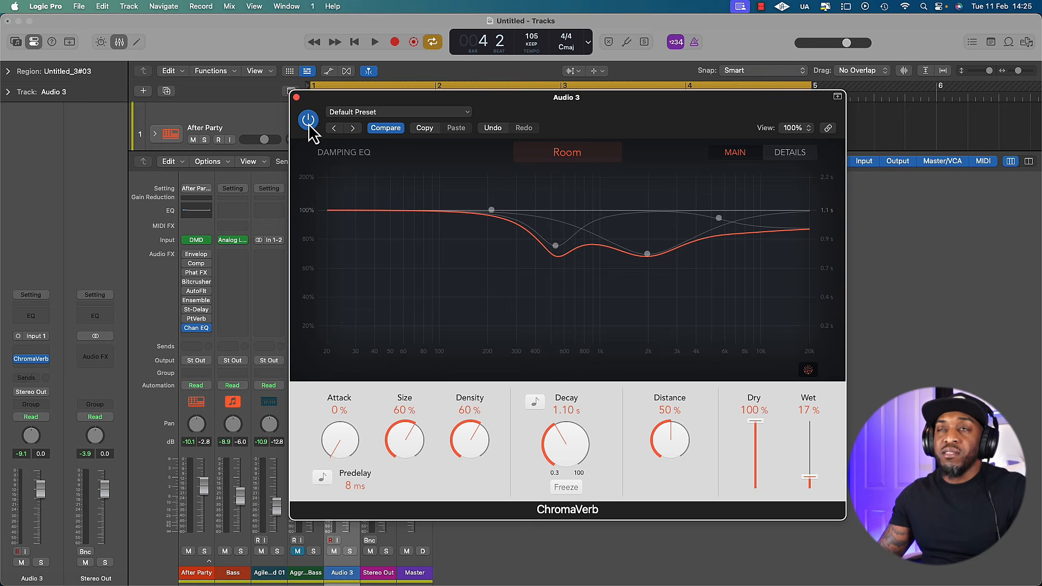
click(296, 97)
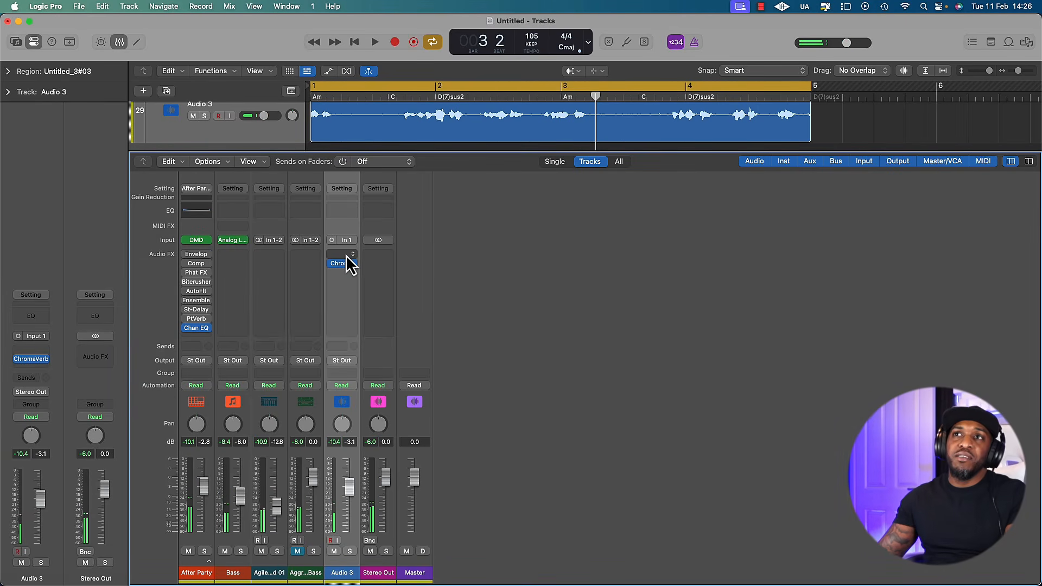
Step: Insert a Stereo Delay before ChromaVerb on Audio 3 and audition it with left note 1/2 and output mix 14% left, 12% right
click(348, 254)
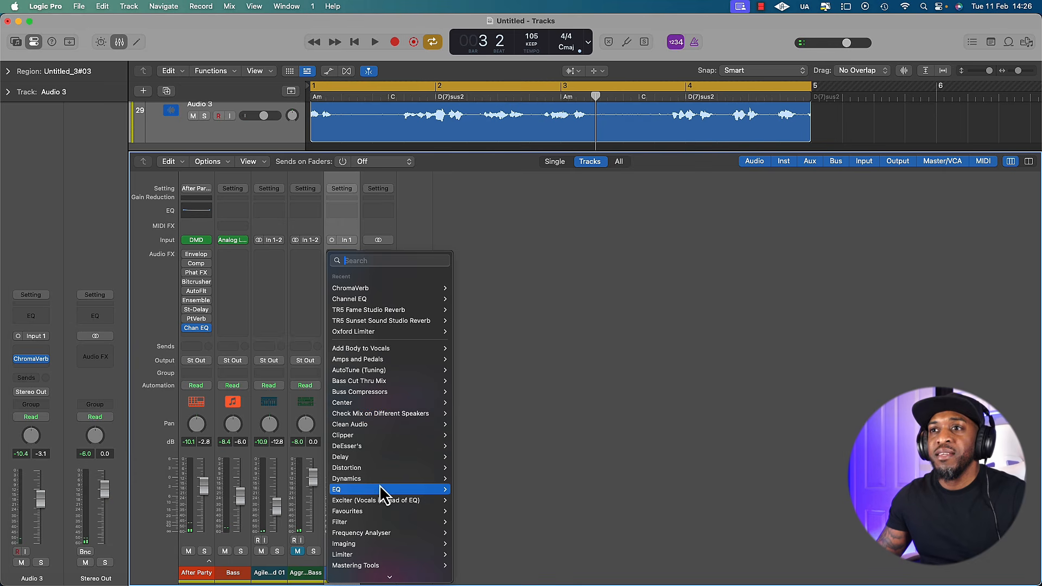
mouse_move(375, 457)
mouse_move(486, 490)
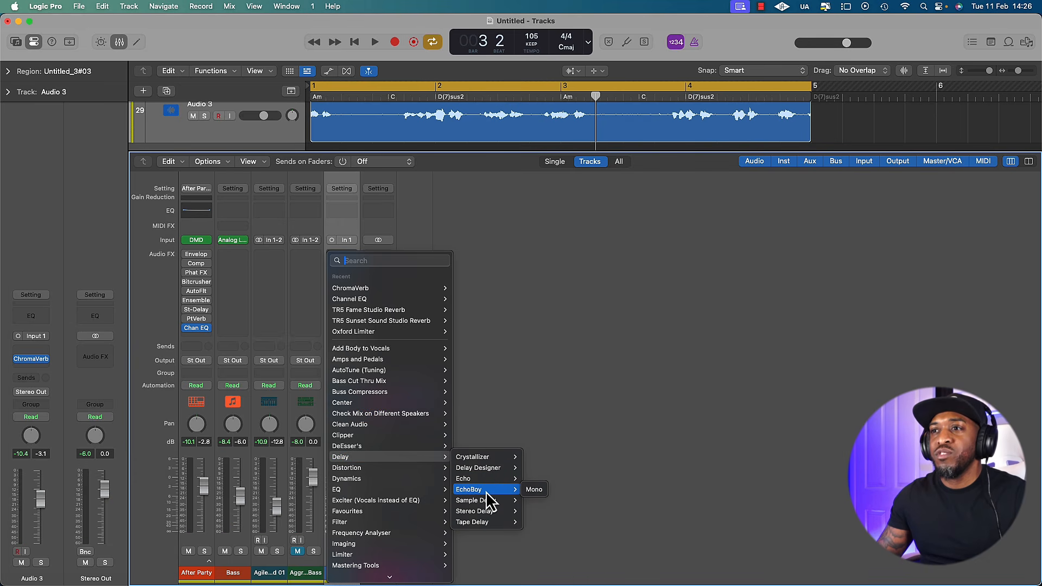
click(537, 511)
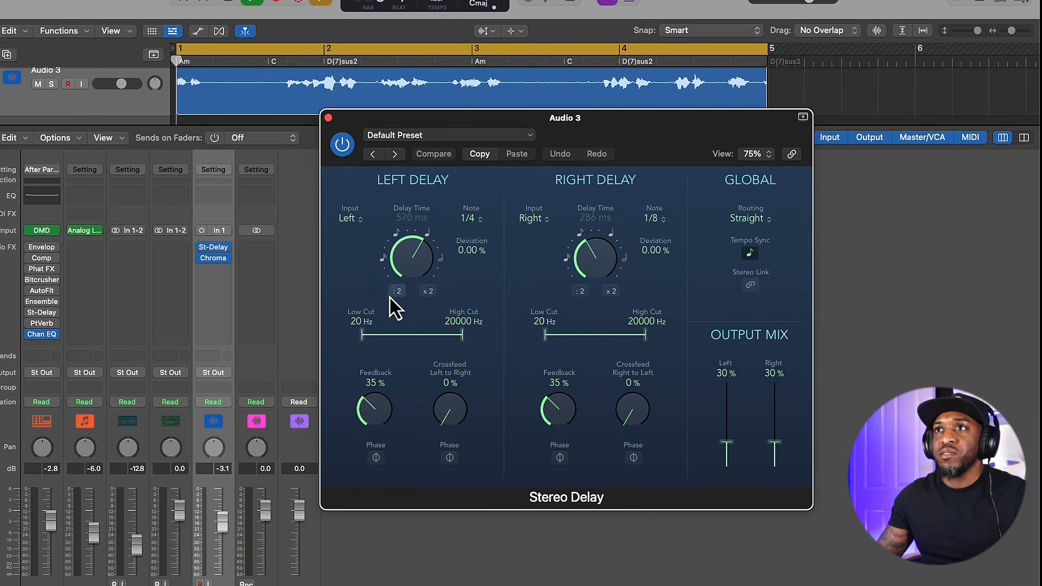
key(space)
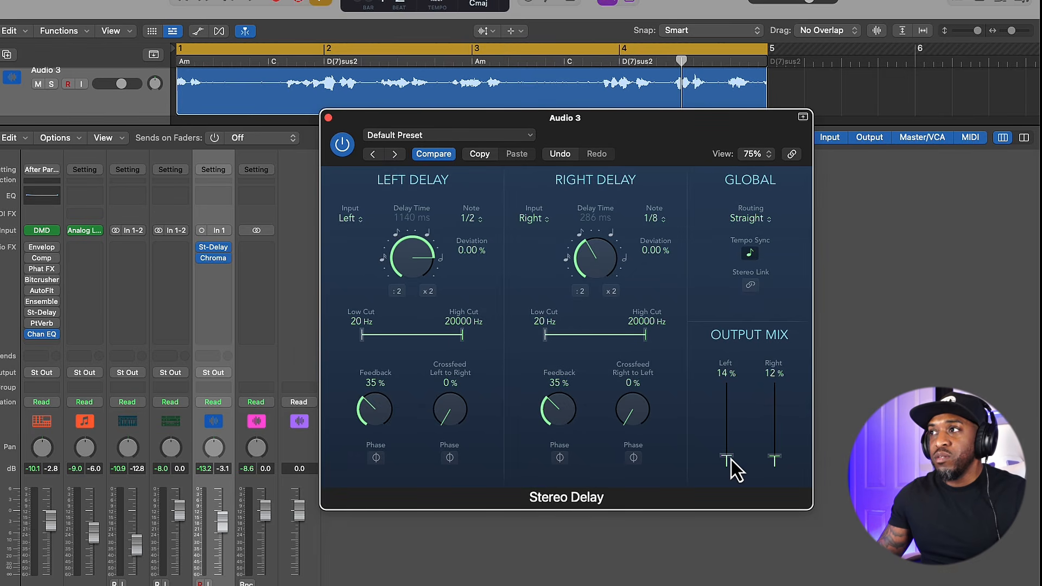
key(space)
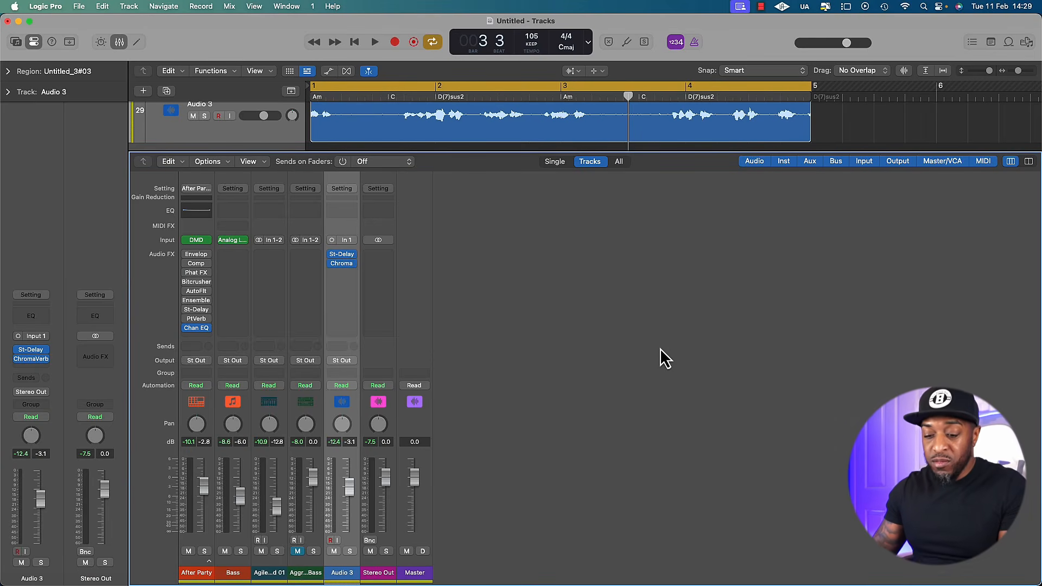
Step: Dismiss the bounce settings and save the project as "How To get Started In Logic Pro" in the Logic folder
key(super+b)
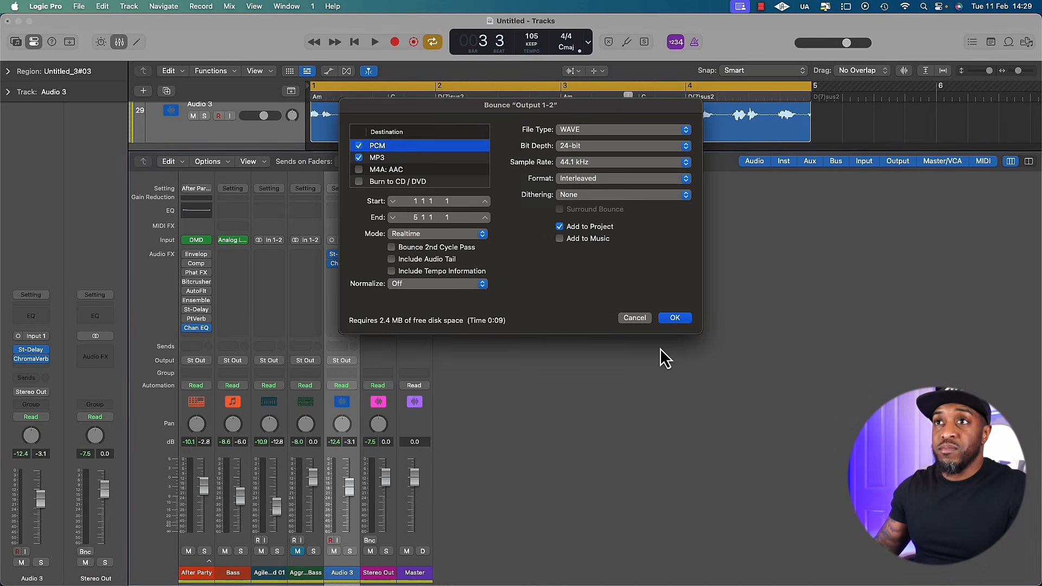
click(634, 318)
key(super+s)
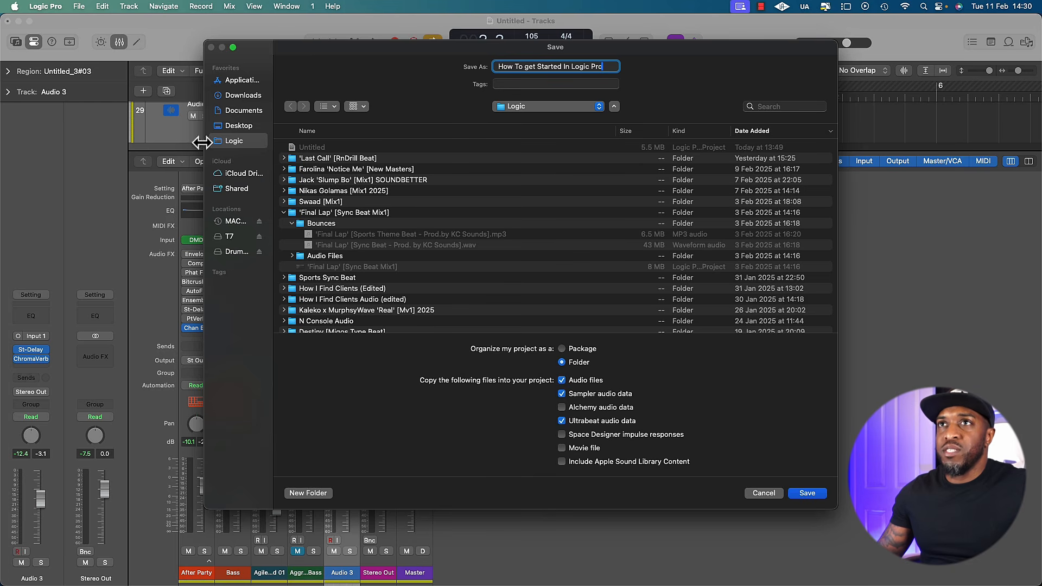
click(813, 494)
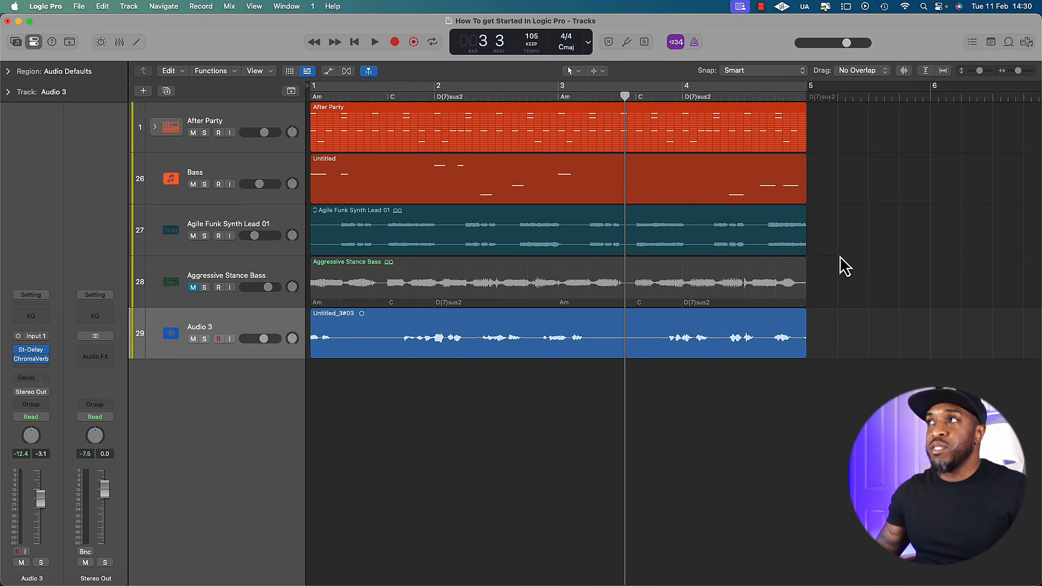
Step: Move the playhead to bar 6, select all five regions and set the cycle range to the selection
ctrl+alt+click(834, 284)
ctrl+alt+click(834, 285)
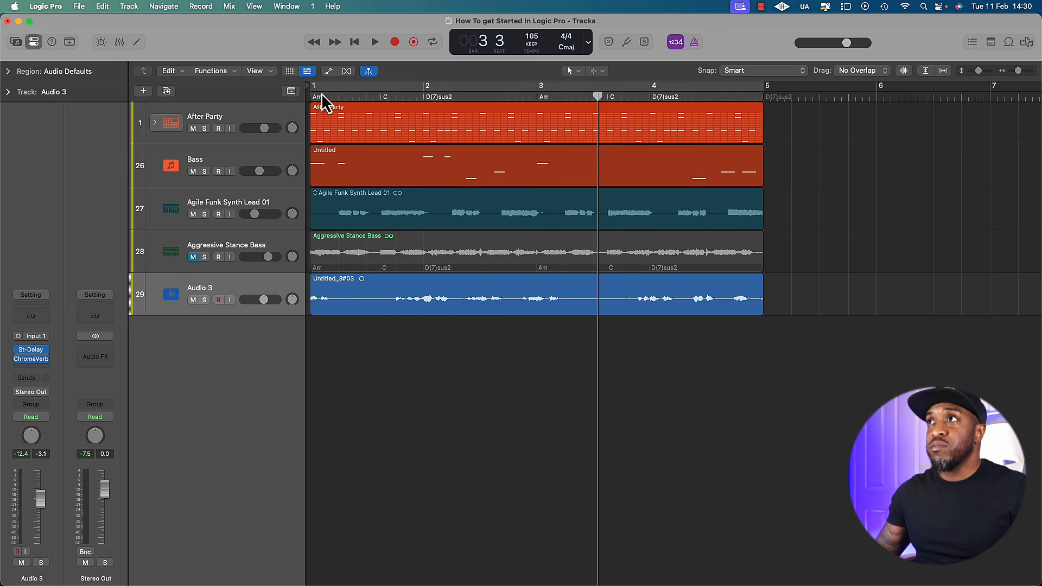
drag(589, 97, 877, 96)
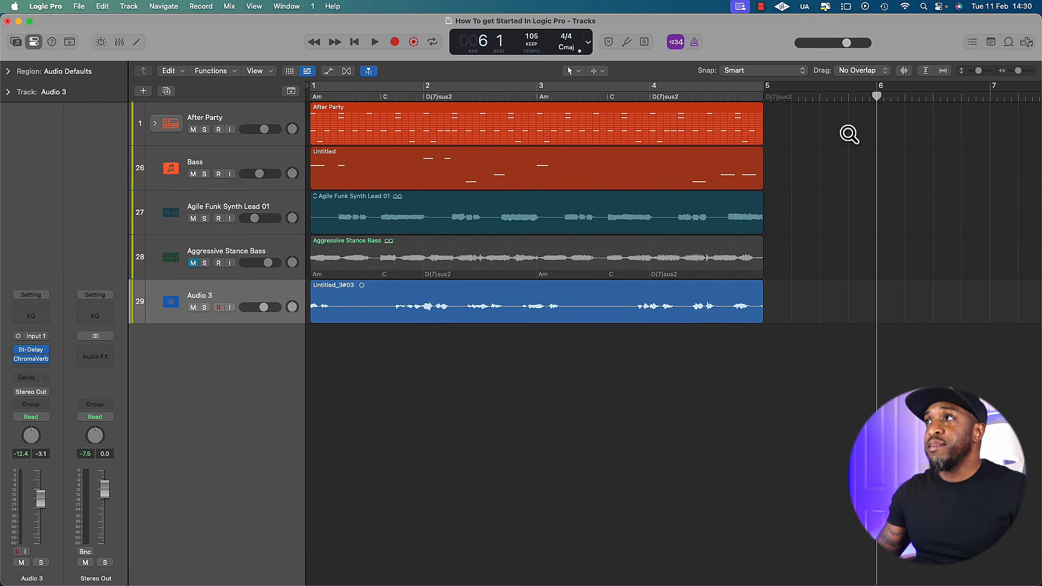
ctrl+alt+click(849, 134)
ctrl+alt+click(849, 134)
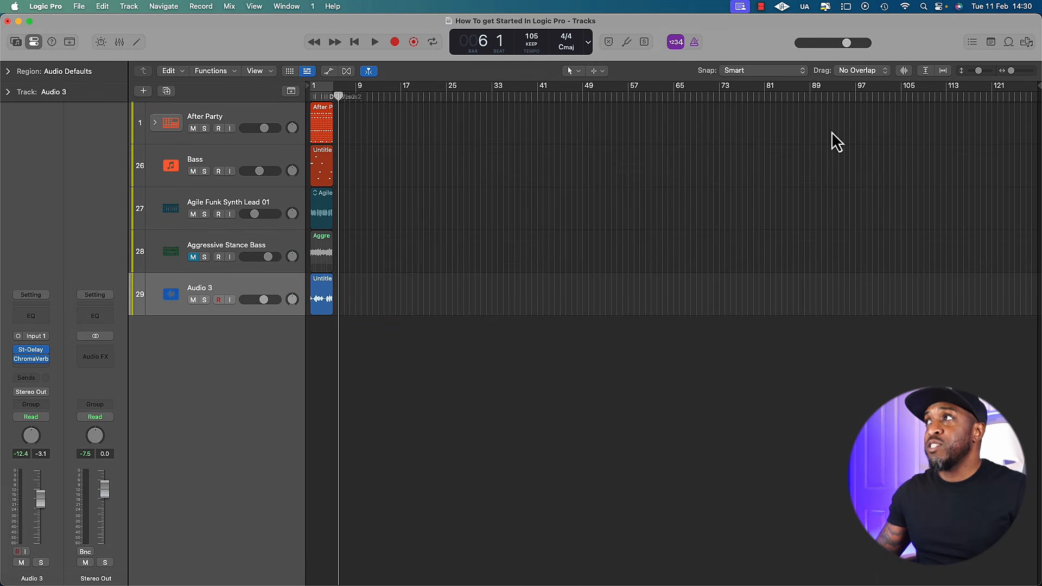
drag(373, 303, 313, 128)
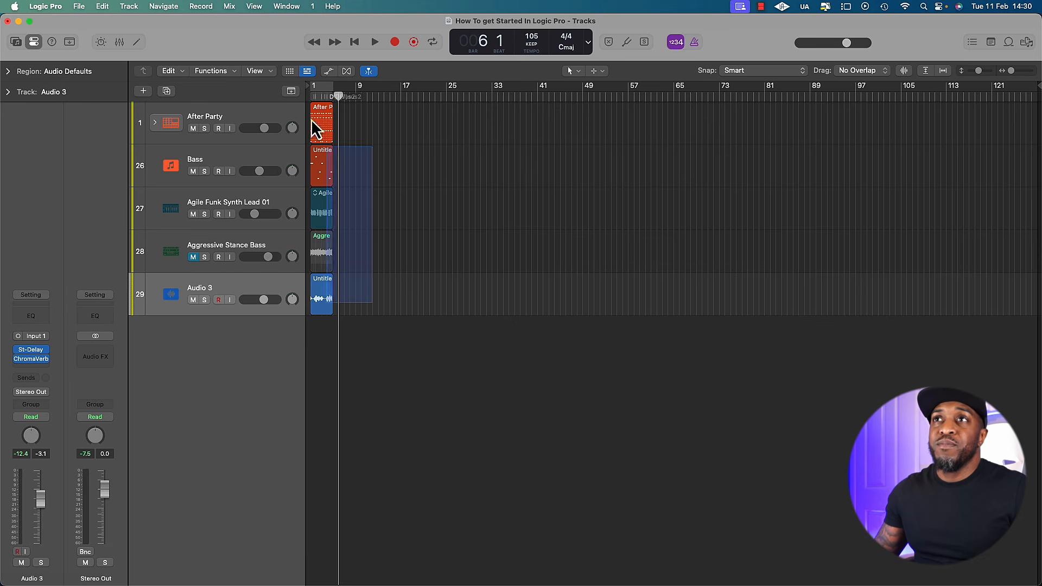
scroll(356, 157, up, 5)
scroll(363, 150, left, 5)
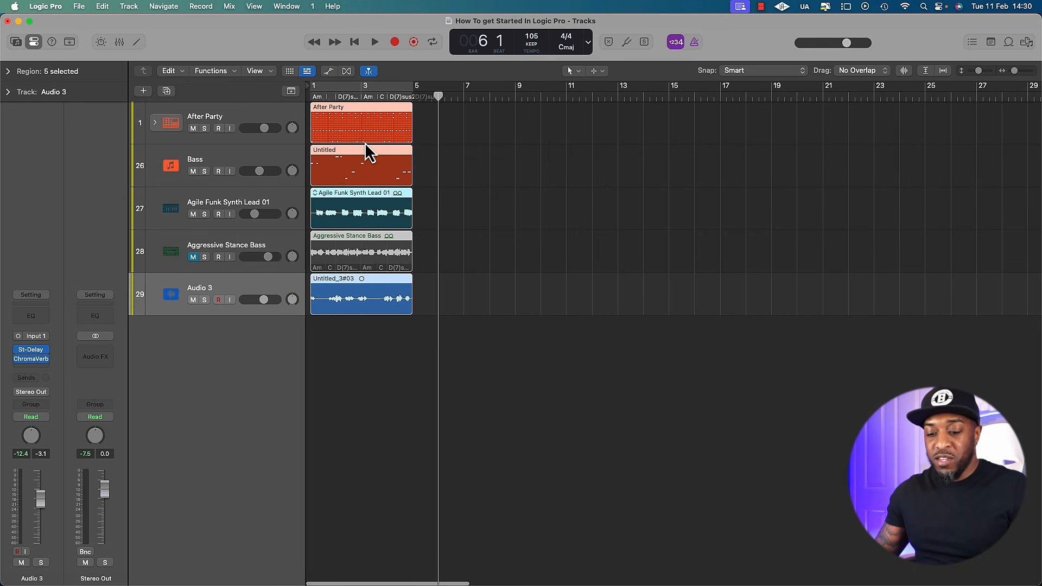
key(super+u)
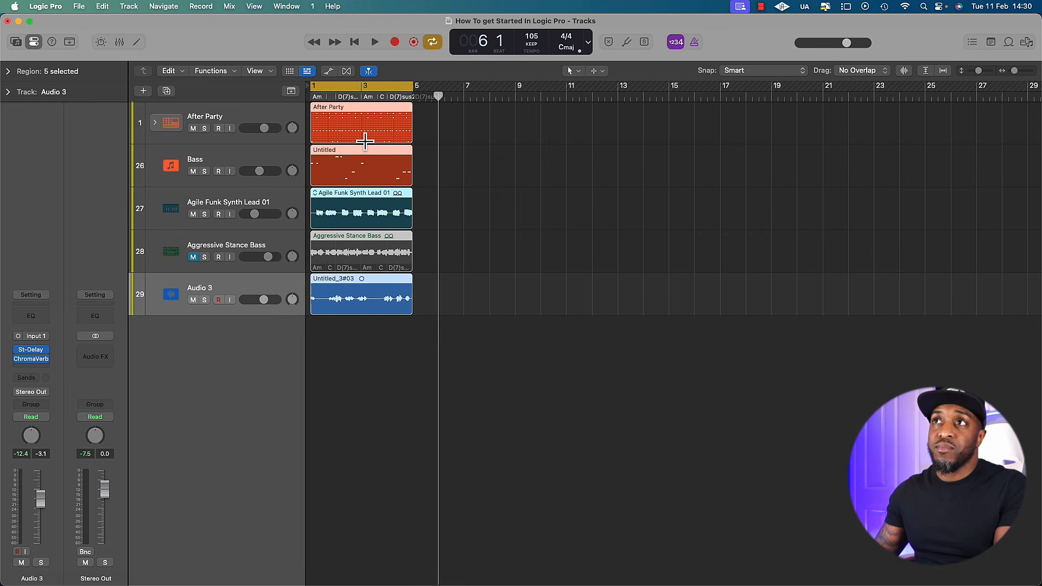
Step: Extend the end of the cycle range slightly past bar 5, to position 5 1 2
scroll(448, 162, up, 5)
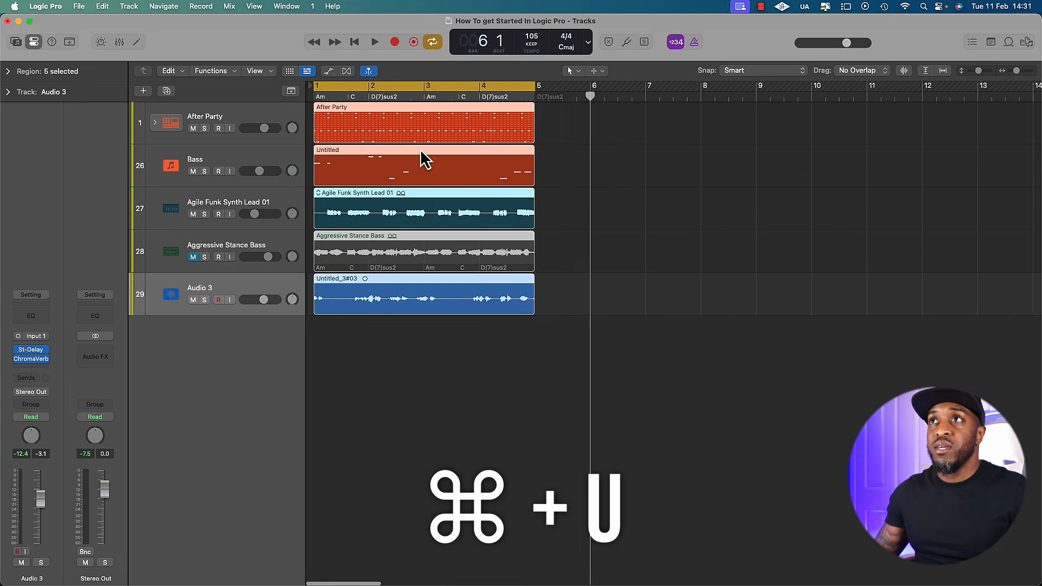
drag(736, 86, 744, 133)
scroll(749, 132, up, 5)
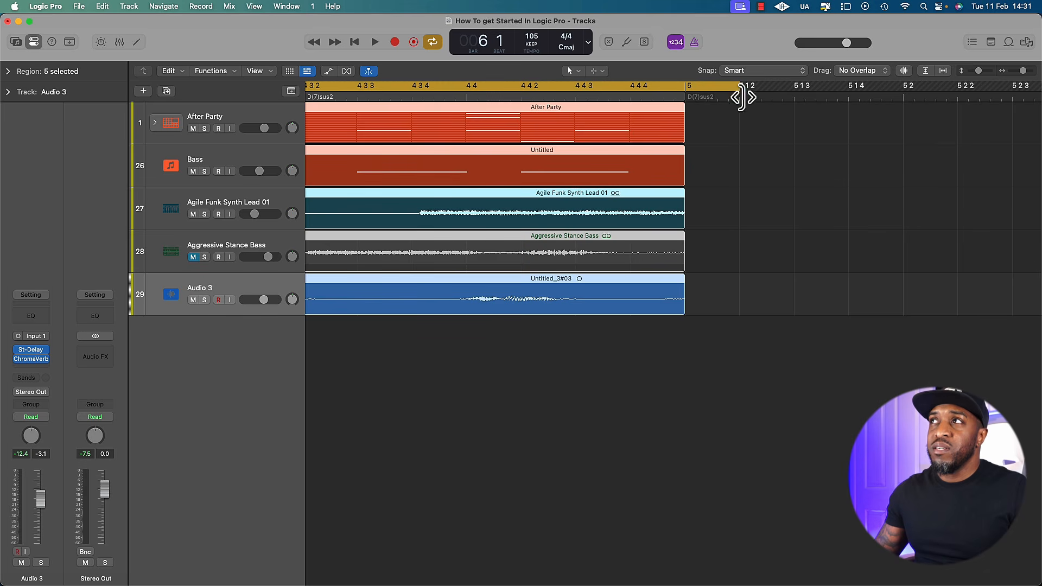
drag(738, 89, 739, 125)
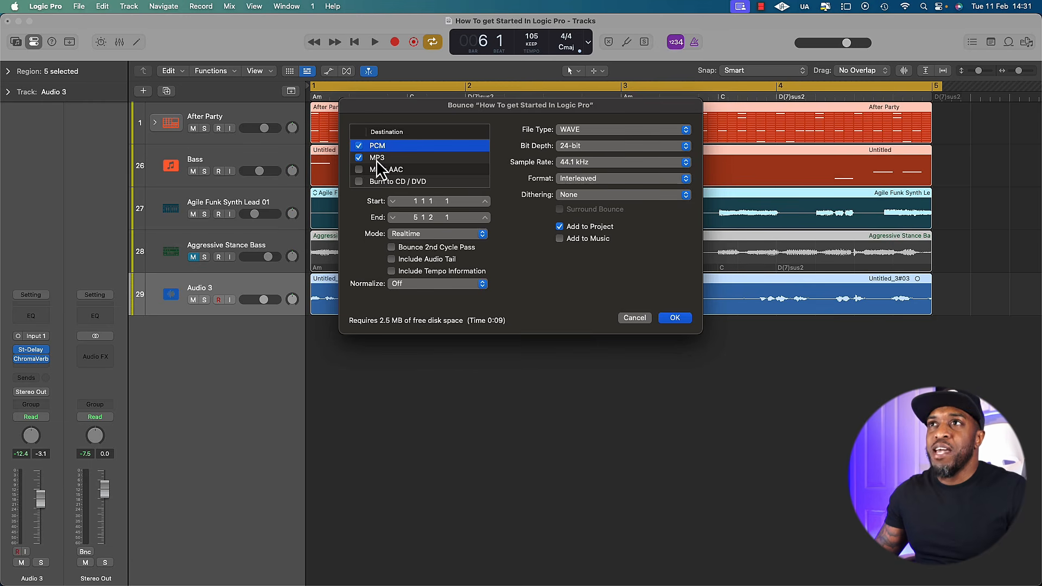
Step: Examine the MP3 and PCM destination settings and the mode choices for the bounce
click(415, 158)
click(413, 146)
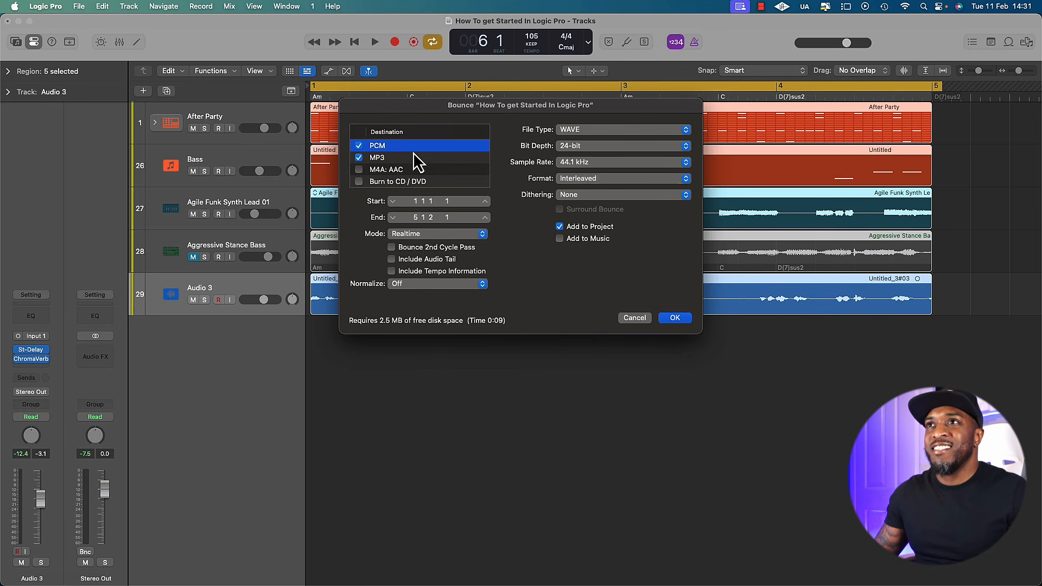
click(412, 156)
click(424, 147)
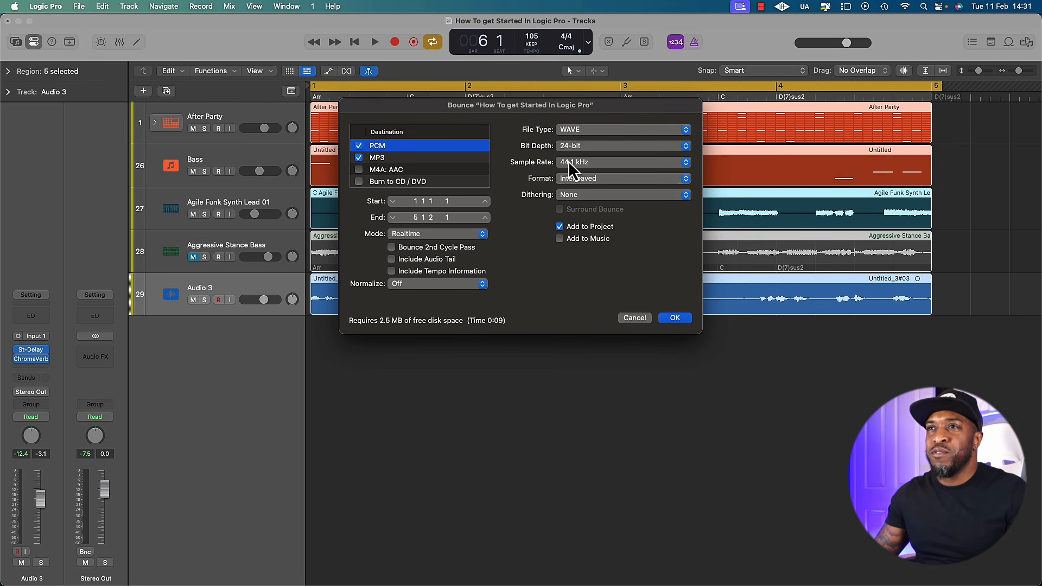
click(402, 237)
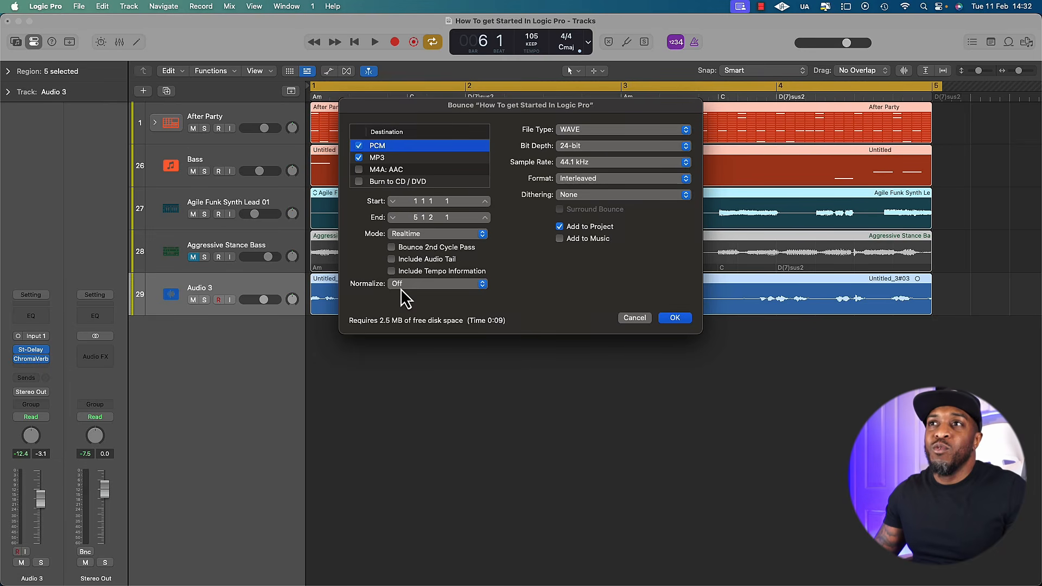
Step: Leave normalization off and bounce the project as WAVE and MP3 files named "How To get Started In Logic Pro" in the Bounces folder
click(402, 298)
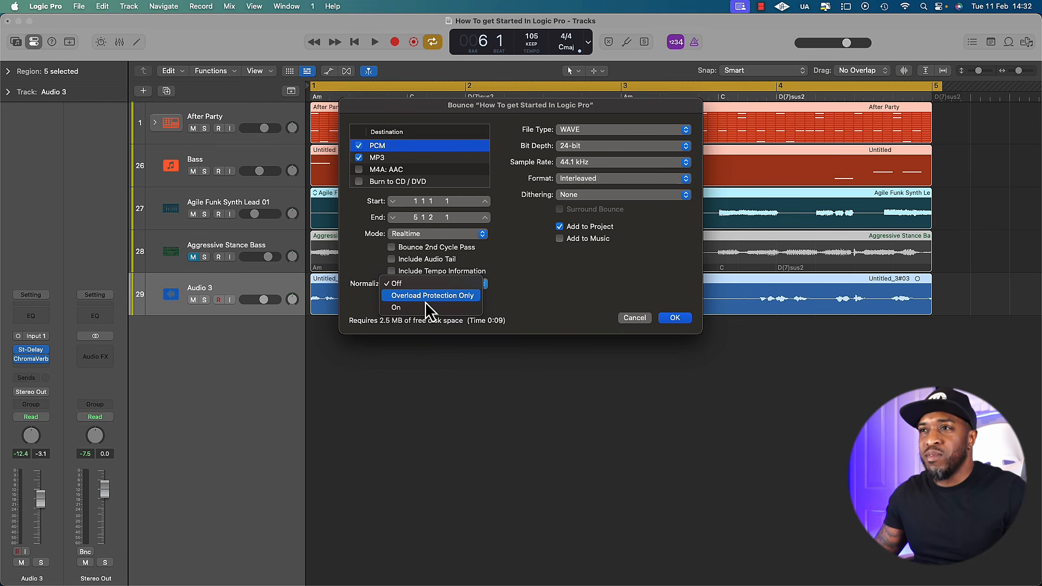
click(533, 295)
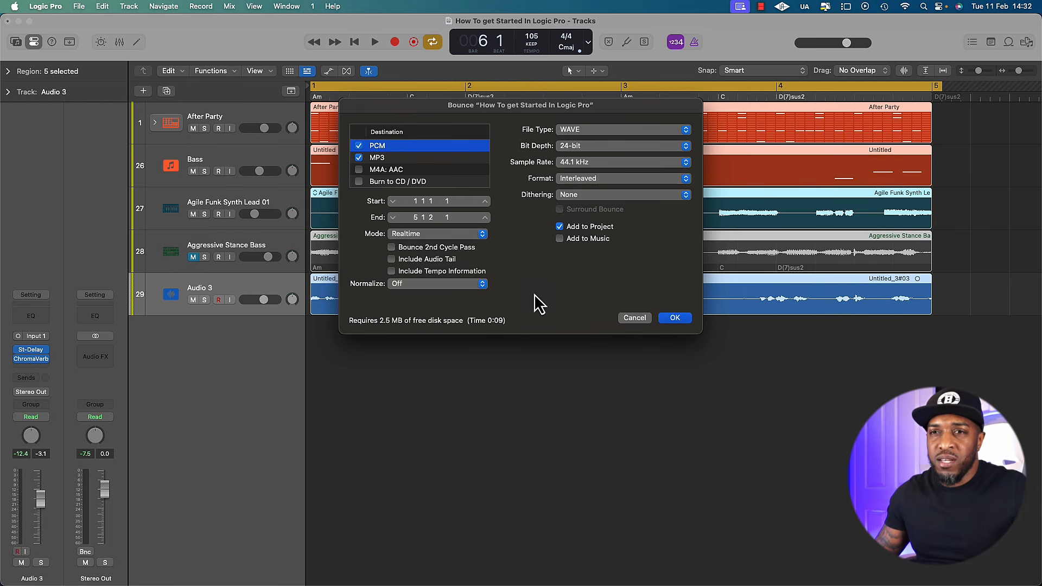
click(675, 319)
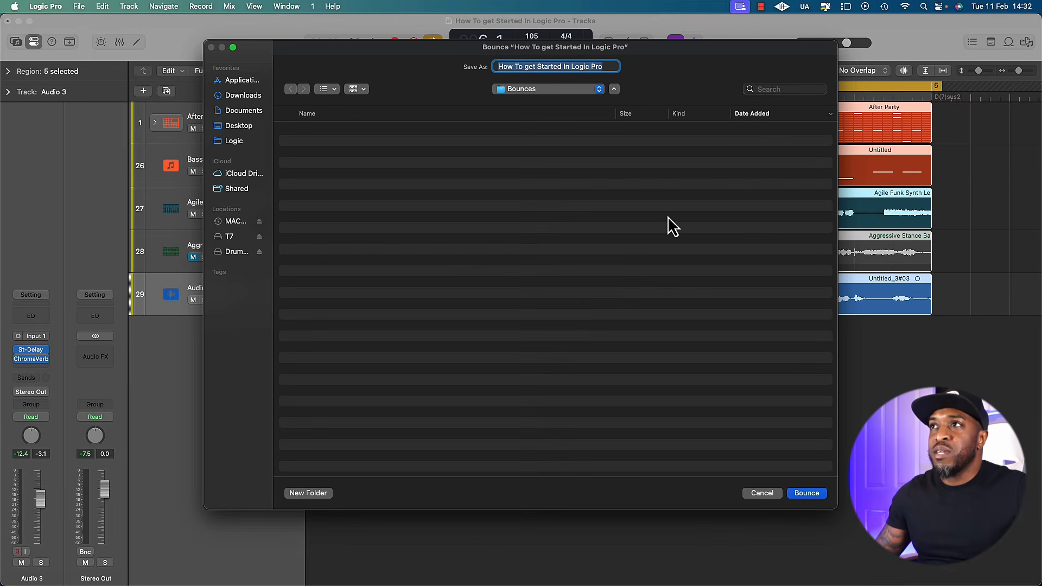
click(538, 66)
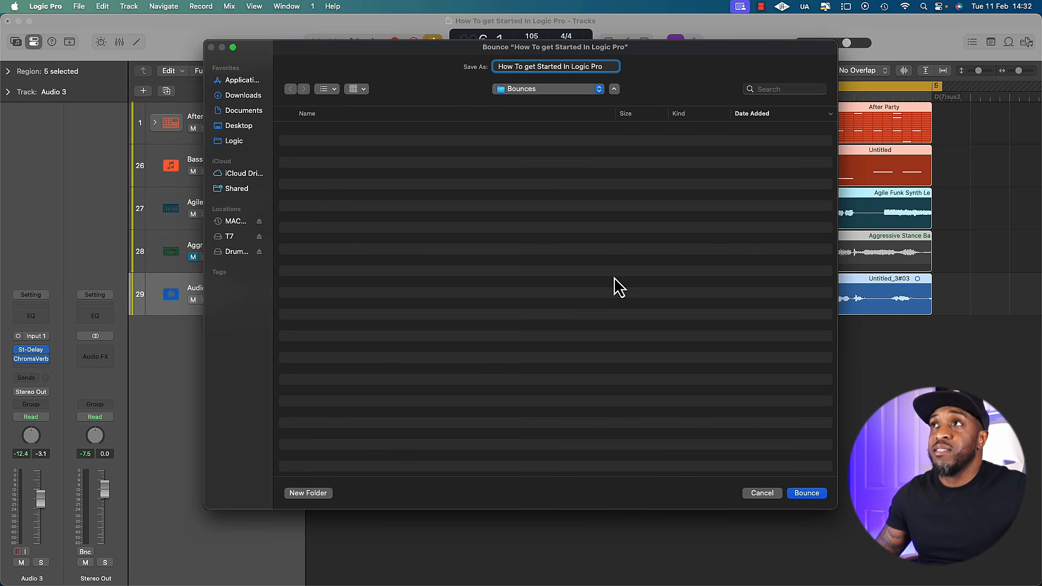
click(815, 493)
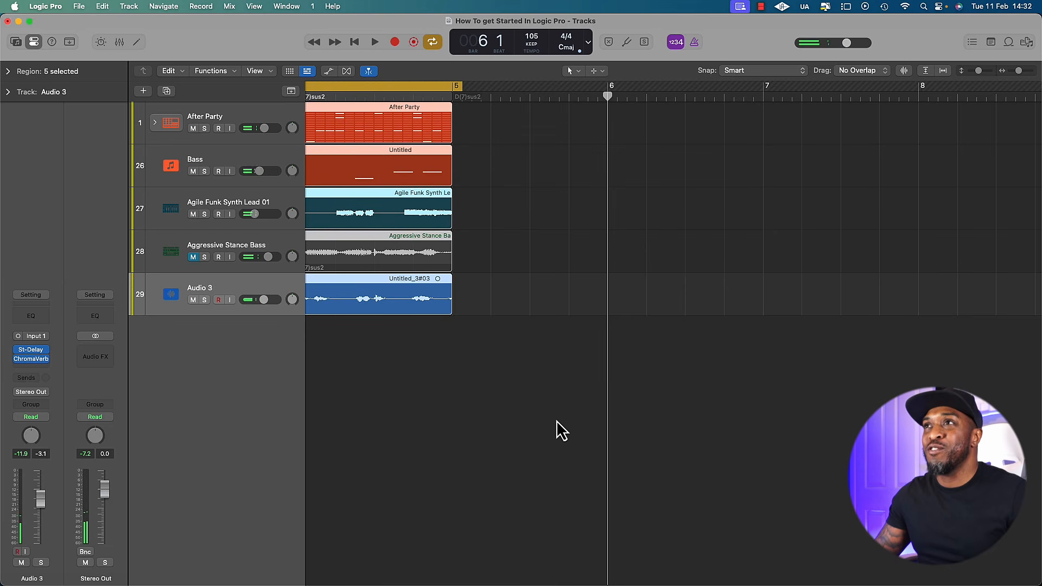
scroll(556, 421, down, 4)
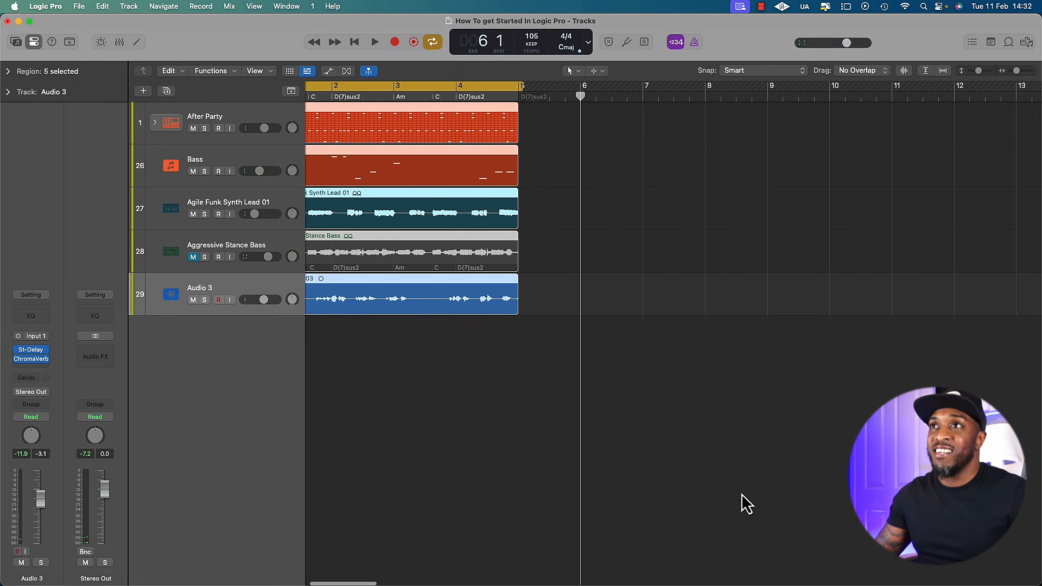
Step: Switch to Finder and open the Bounces folder of the "How To get Started In Logic Pro" project in the Logic folder
key(ctrl+Up)
click(731, 181)
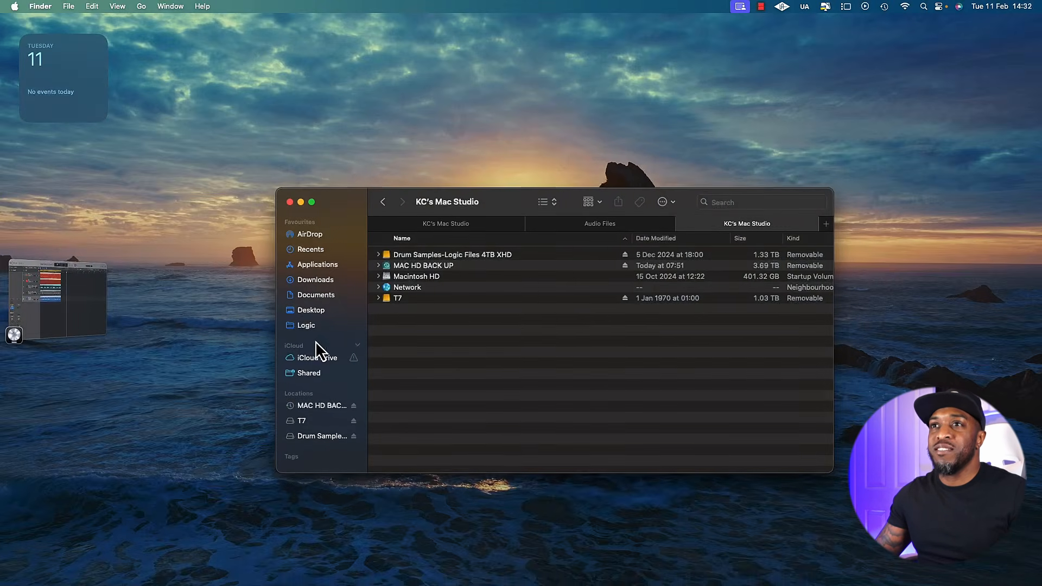
click(321, 324)
click(451, 256)
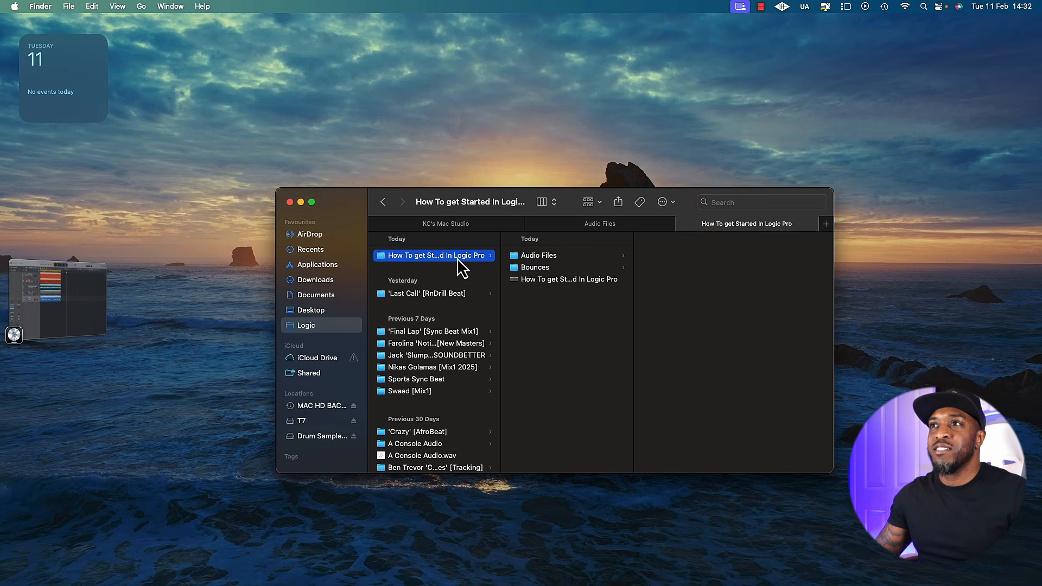
click(540, 269)
Step: Preview the bounced WAV file with Quick Look to listen to it, and close the preview
click(722, 268)
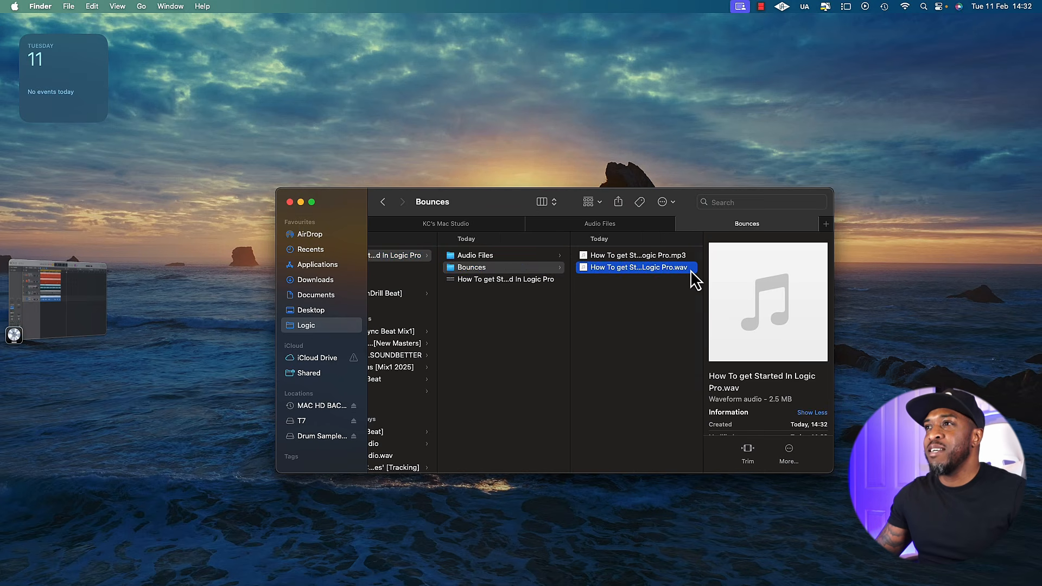
key(space)
drag(545, 237, 575, 229)
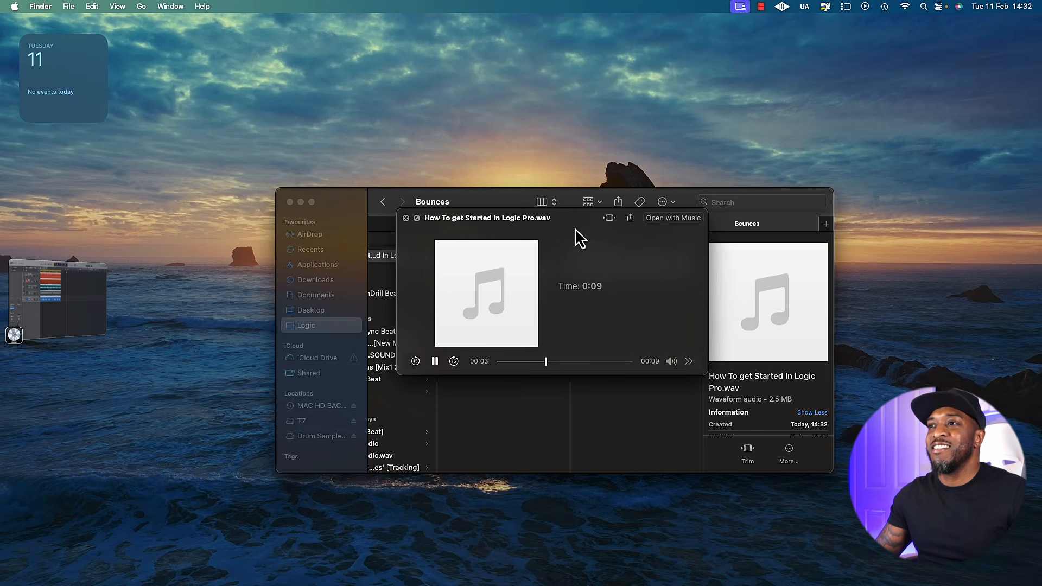
key(space)
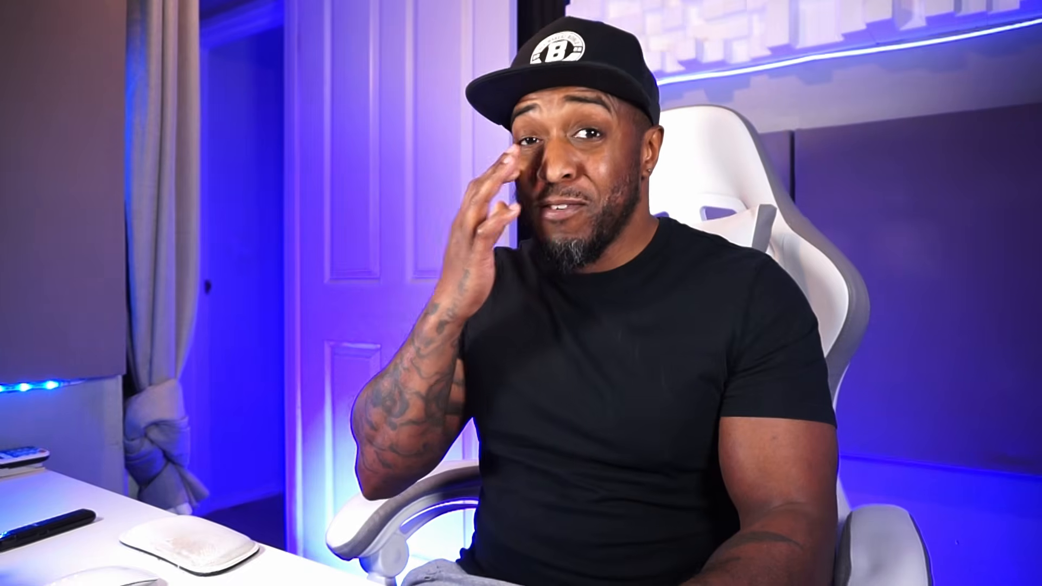